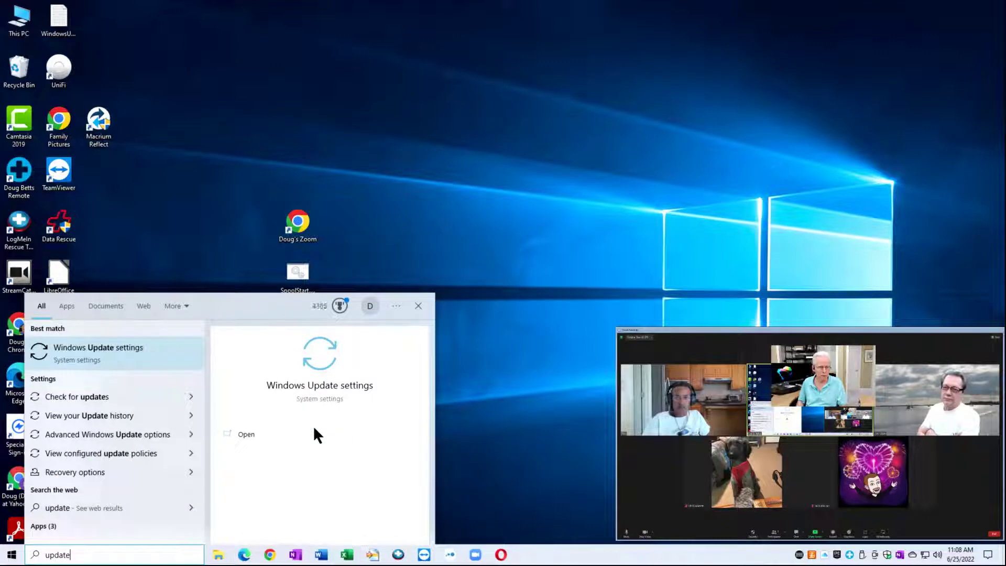
Open the Windows Update settings, start the Windows 11 download and installation, and accept the software license terms
key("Return")
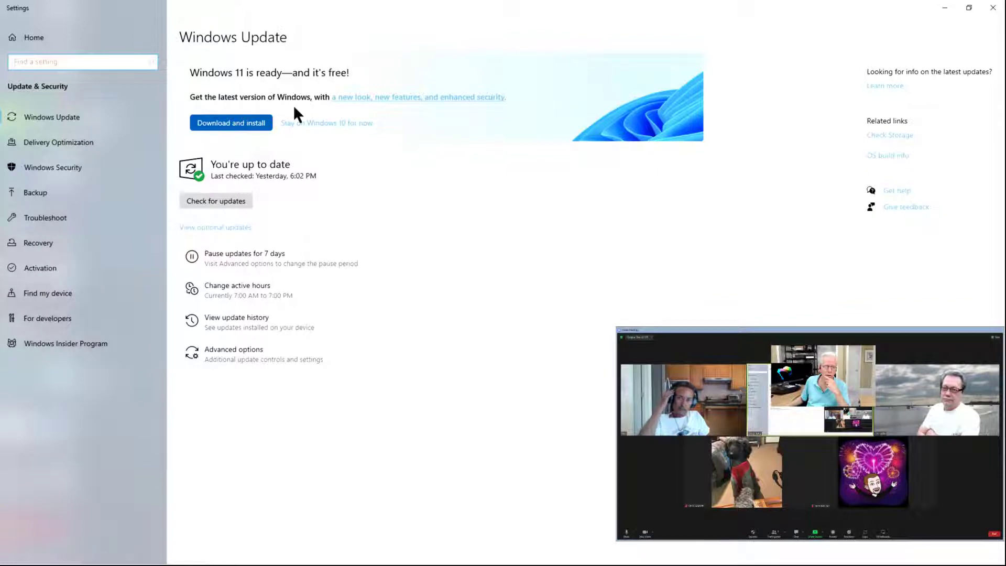
left_click(218, 126)
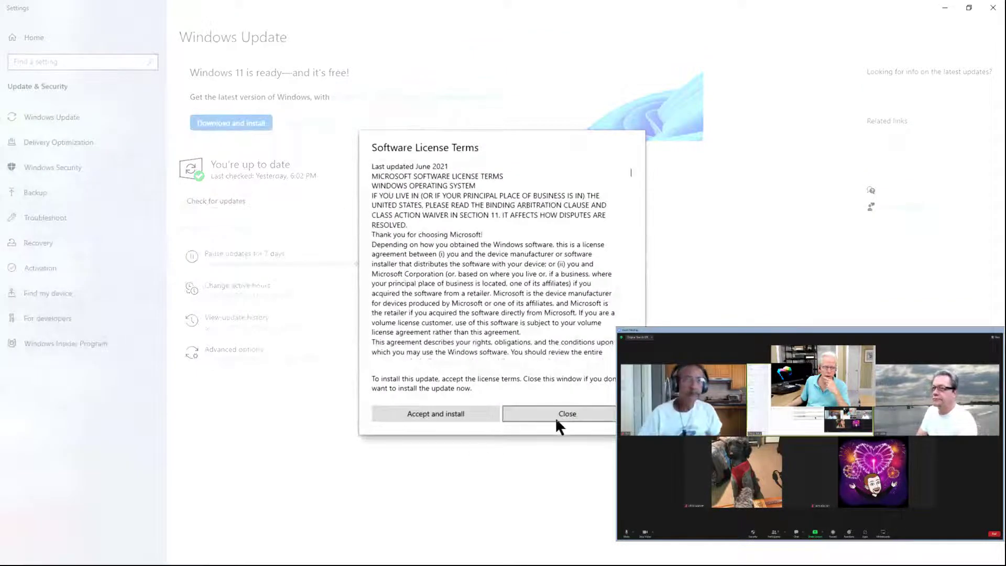
left_click(463, 414)
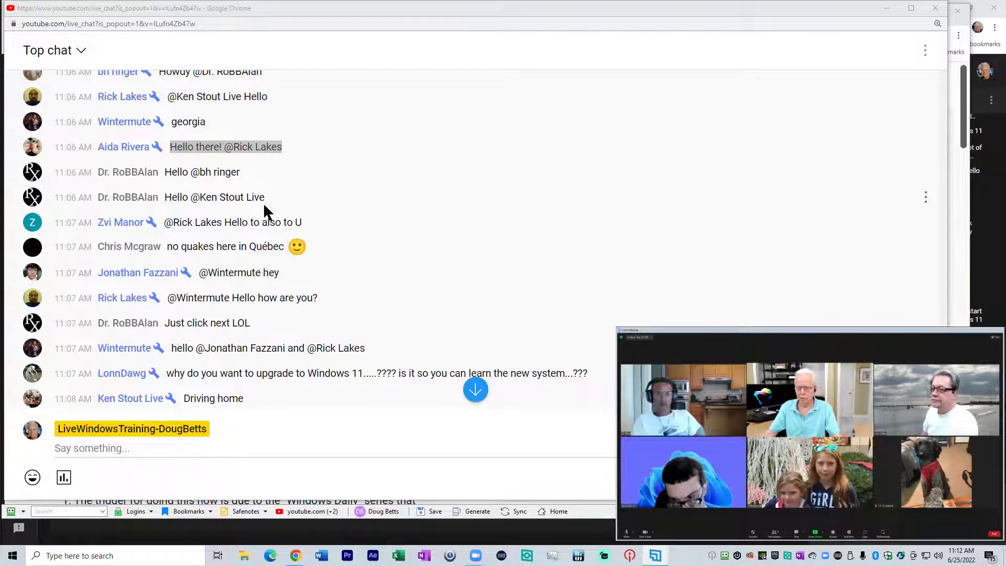
Read the live chat comments on Windows 11 changing defaults and on closing unnecessary programs before migrating, highlighting each one
scroll(263, 202, "down", 2)
scroll(253, 203, "down", 5)
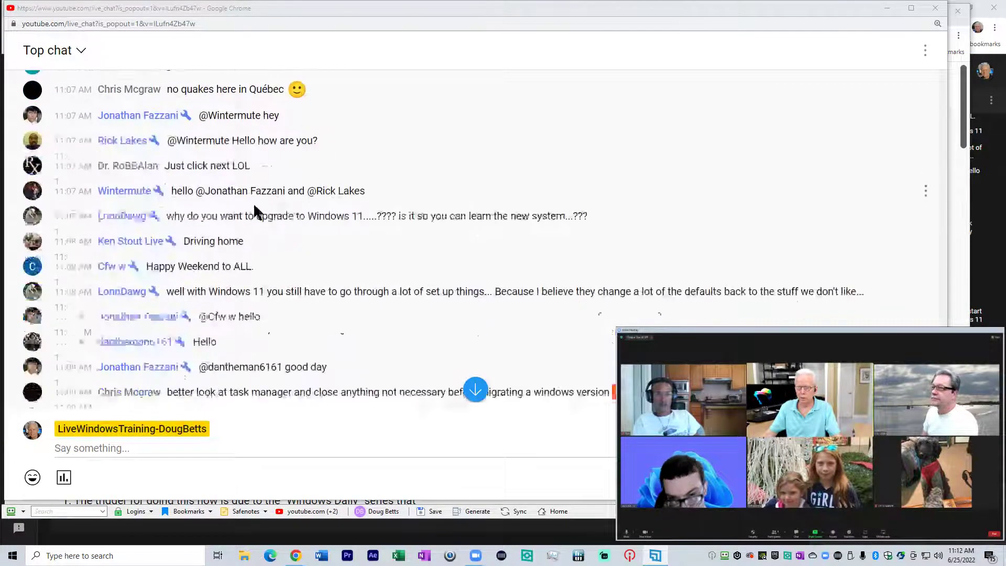
scroll(256, 207, "up", 2)
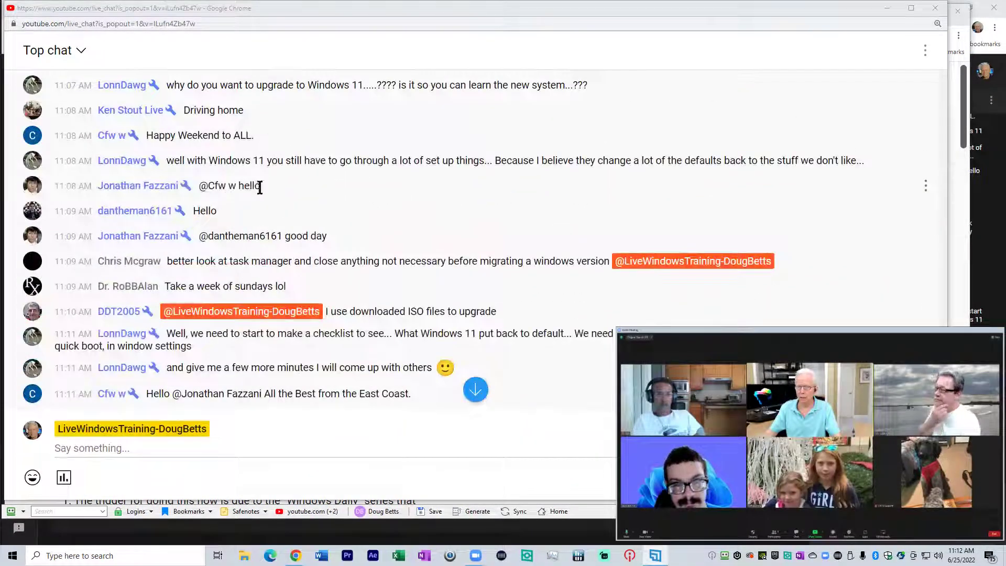
scroll(261, 188, "up", 2)
scroll(262, 215, "down", 2)
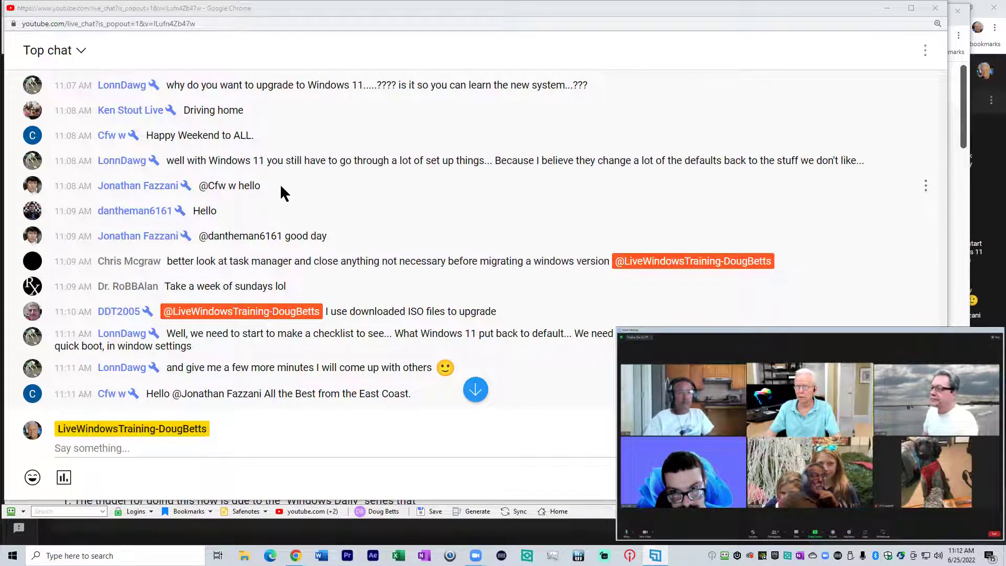
left_click_drag(217, 160, 835, 160)
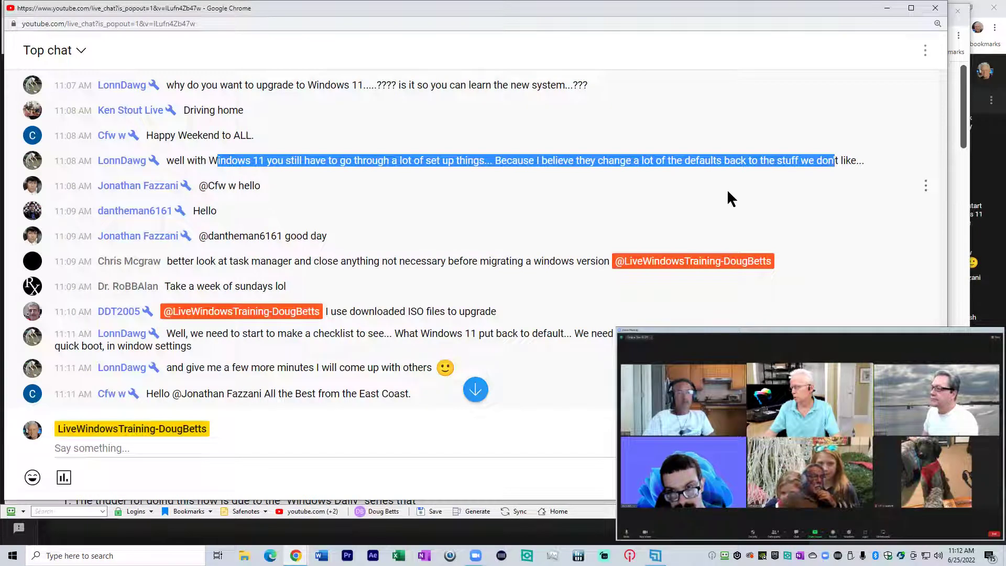
scroll(482, 264, "down", 1)
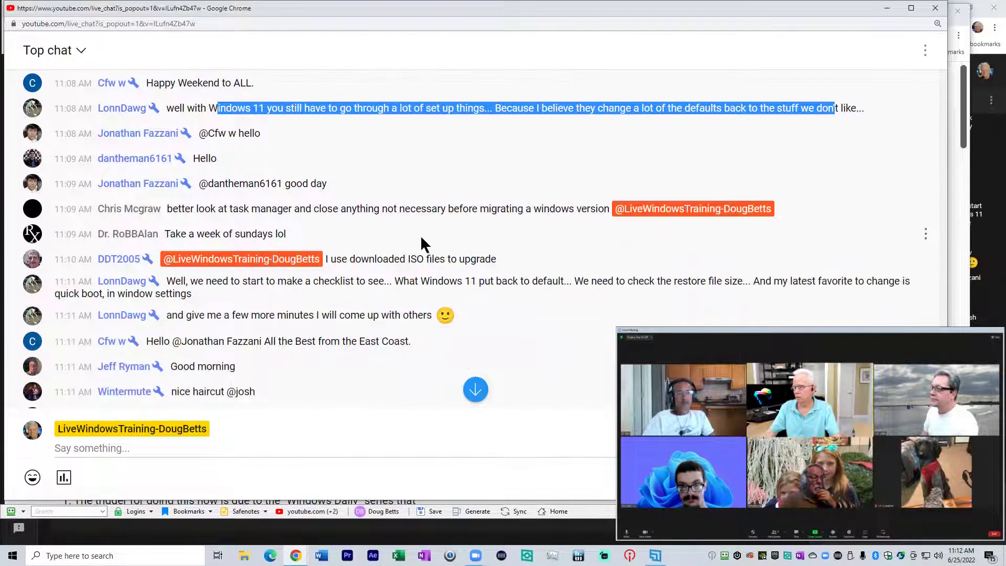
left_click_drag(167, 208, 604, 209)
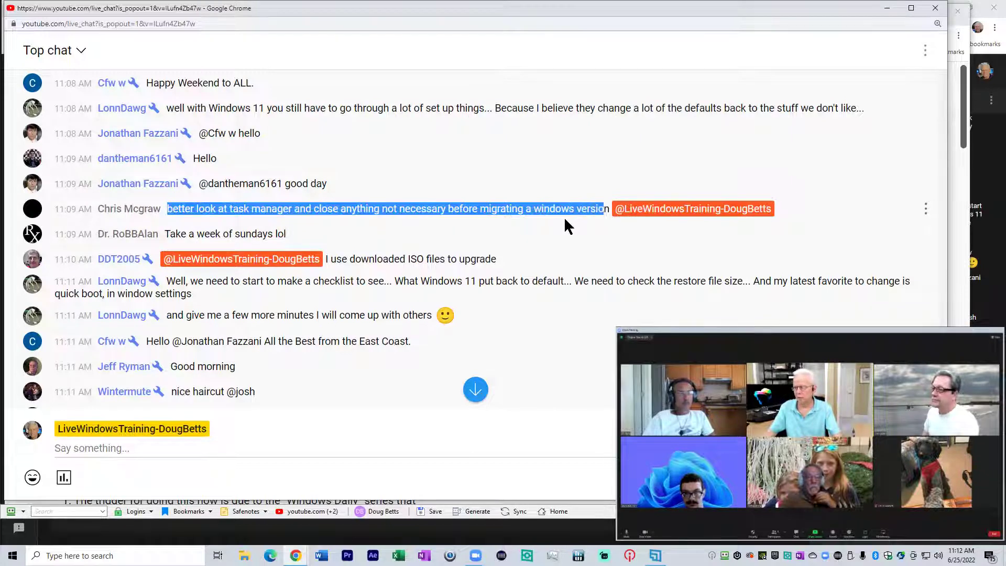
scroll(557, 219, "down", 2)
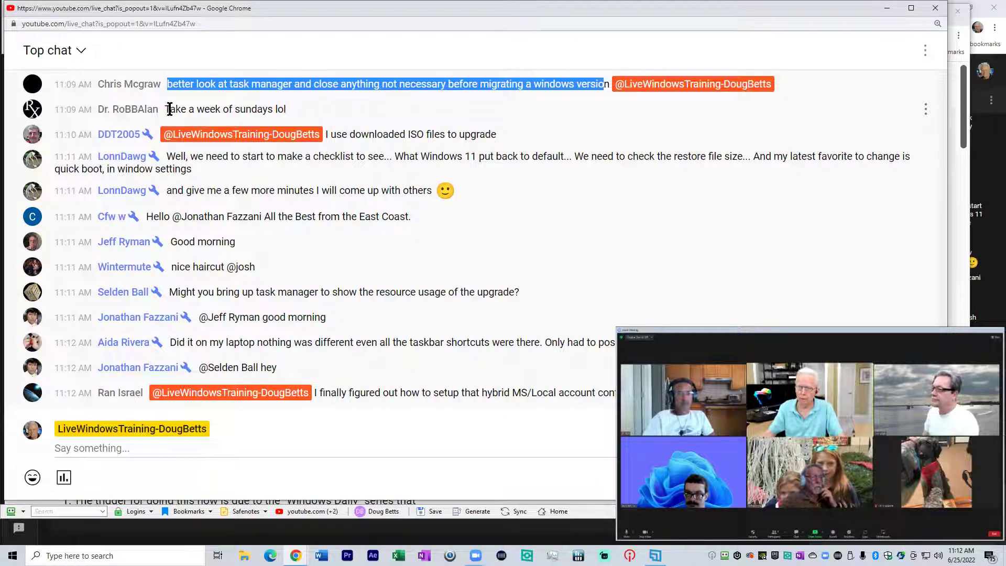
Read the chat messages from the ISO upgrade comment to the request for Task Manager's resource usage, highlighting each in turn
left_click_drag(170, 109, 274, 109)
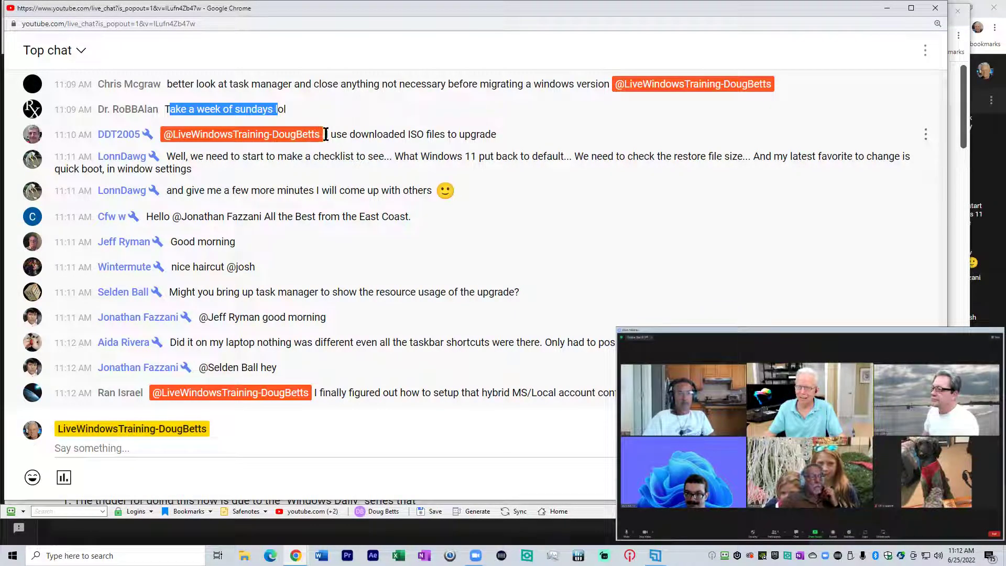
left_click_drag(326, 134, 490, 134)
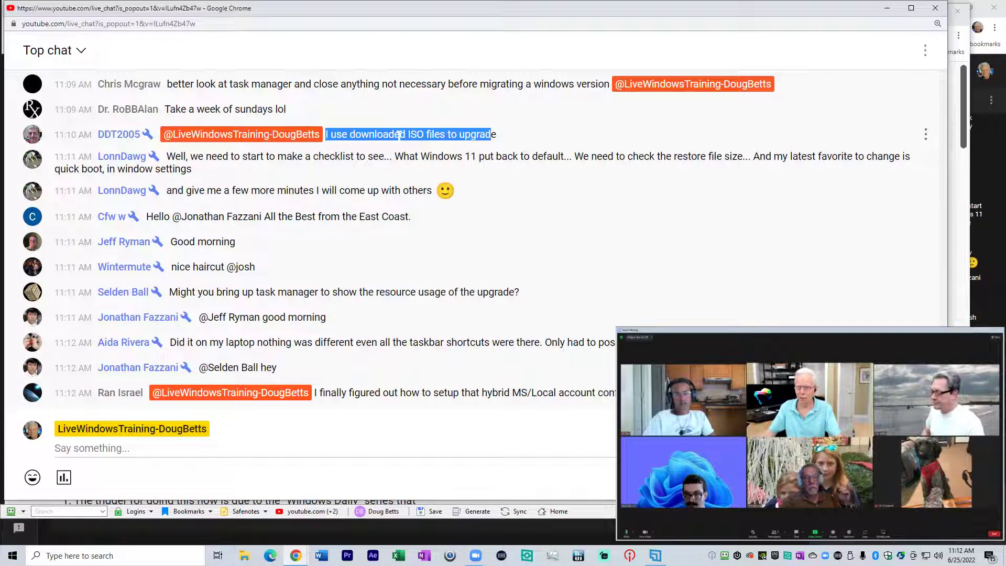
left_click_drag(400, 135, 444, 134)
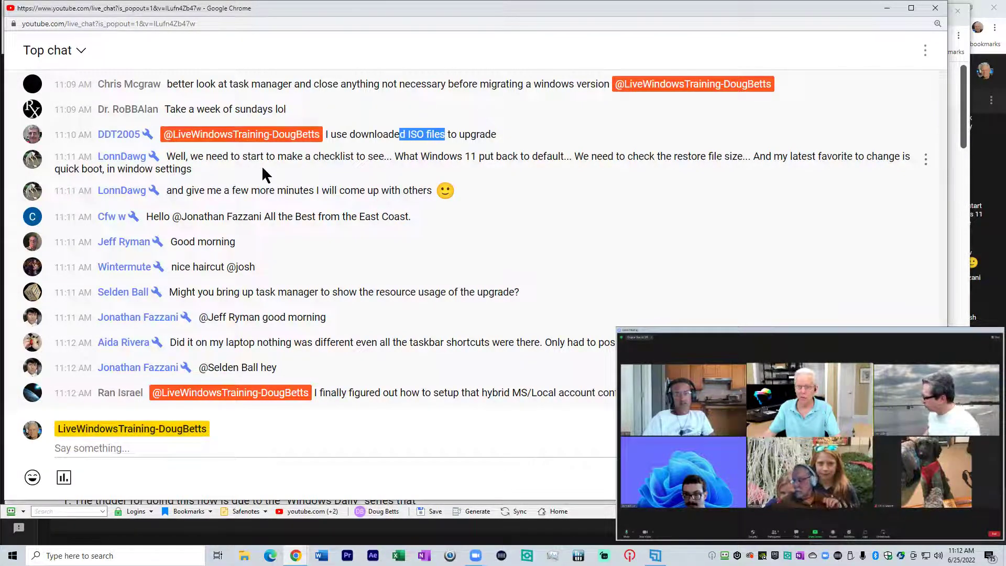
left_click_drag(174, 156, 186, 169)
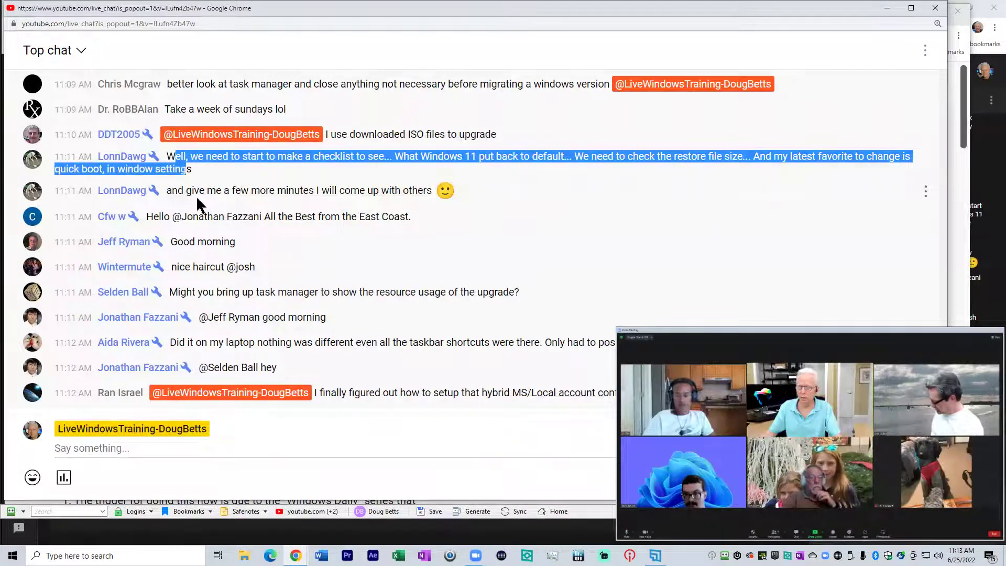
left_click_drag(173, 191, 426, 191)
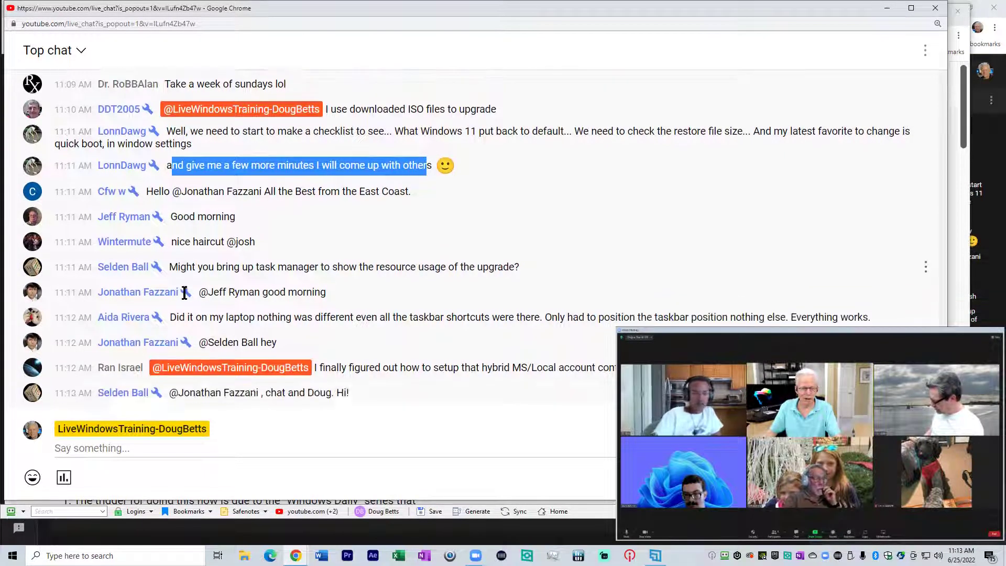
left_click_drag(177, 241, 237, 242)
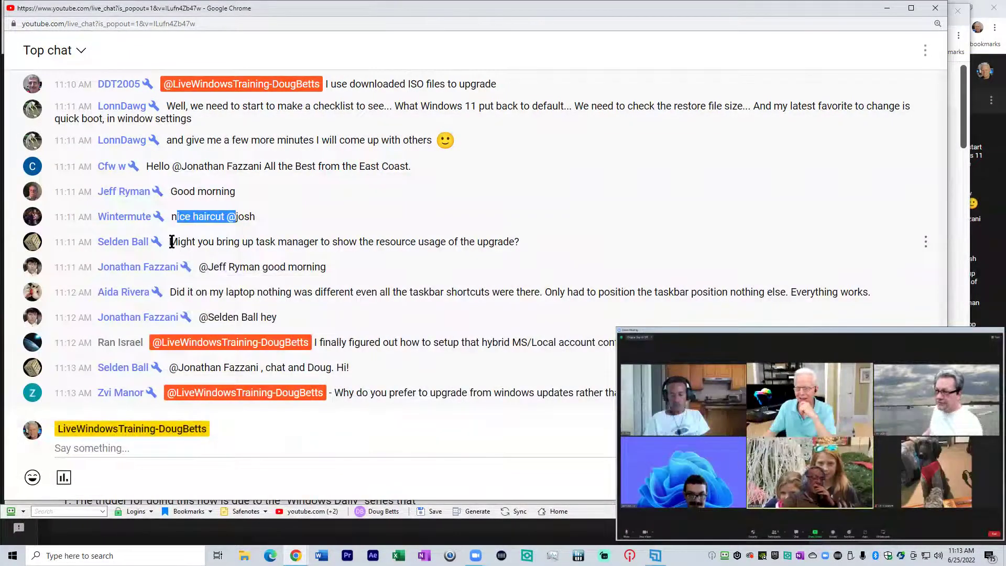
left_click_drag(172, 241, 519, 247)
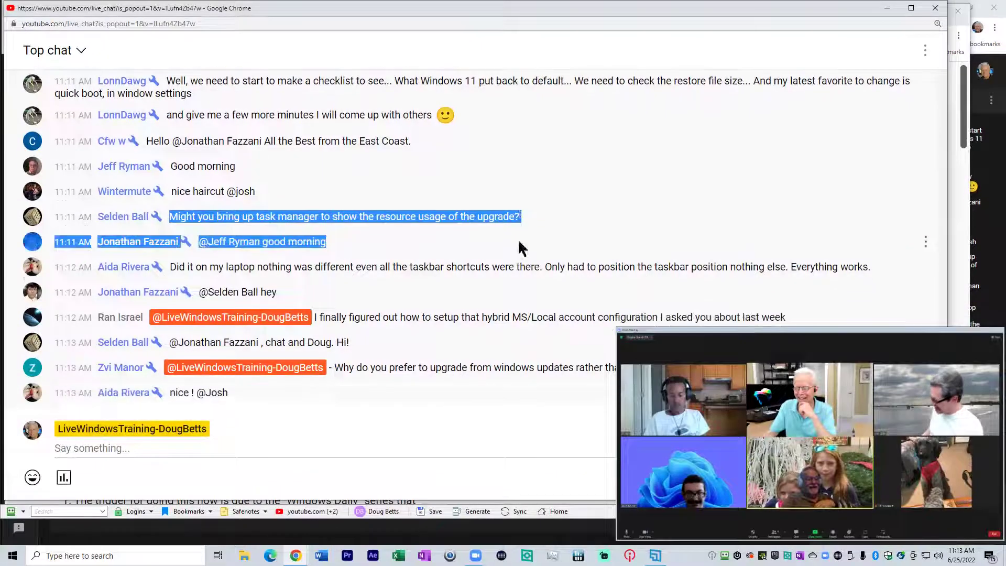
left_click_drag(170, 217, 387, 203)
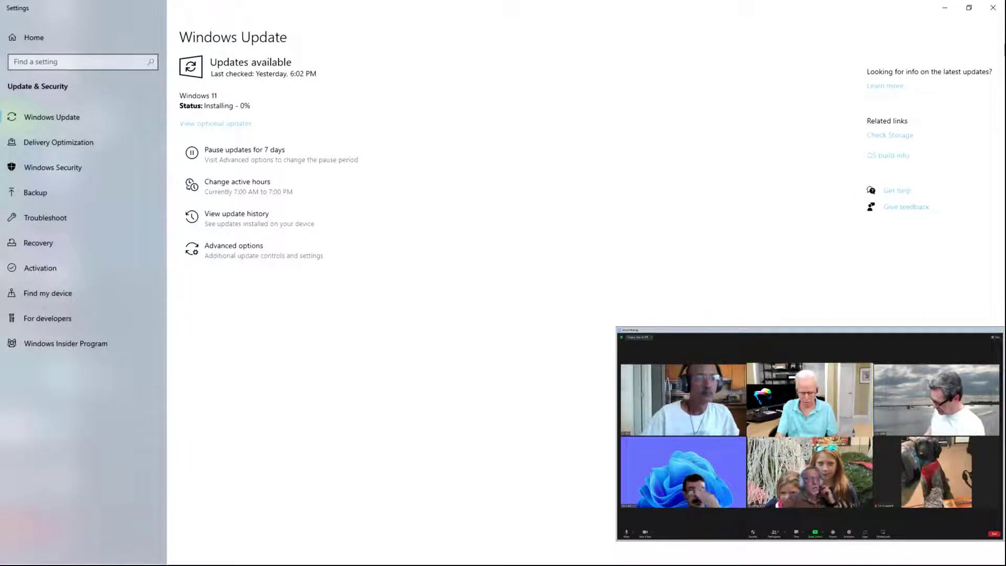
Open Task Manager over the Windows Update page and place its window below the Windows 11 installation status
key("ctrl+shift+Escape")
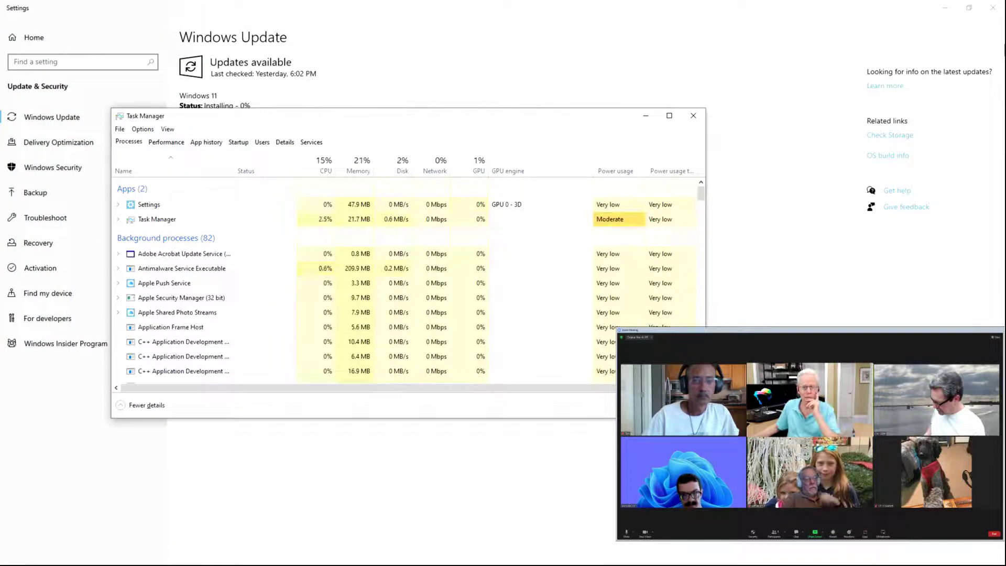
left_click_drag(266, 114, 200, 52)
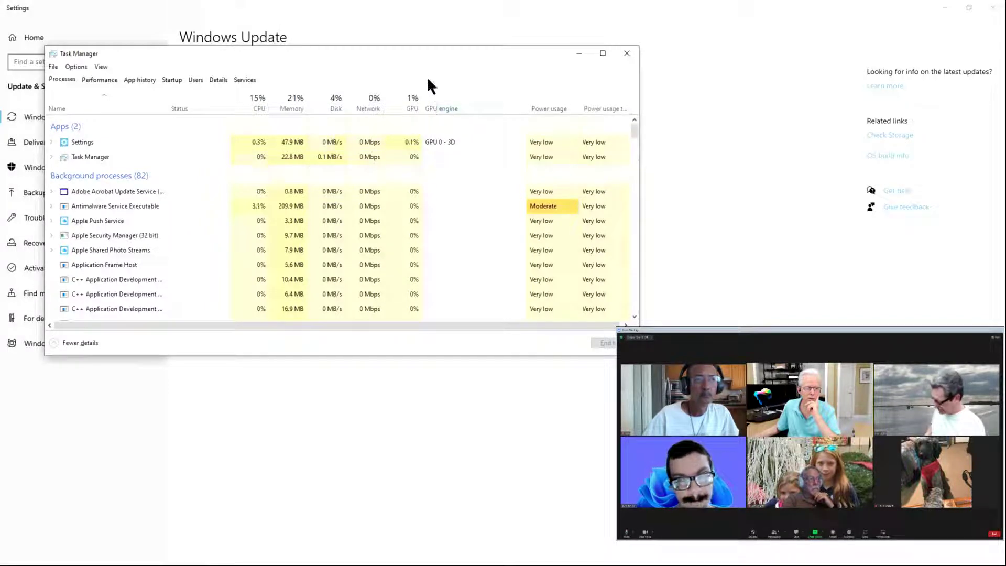
left_click(409, 130)
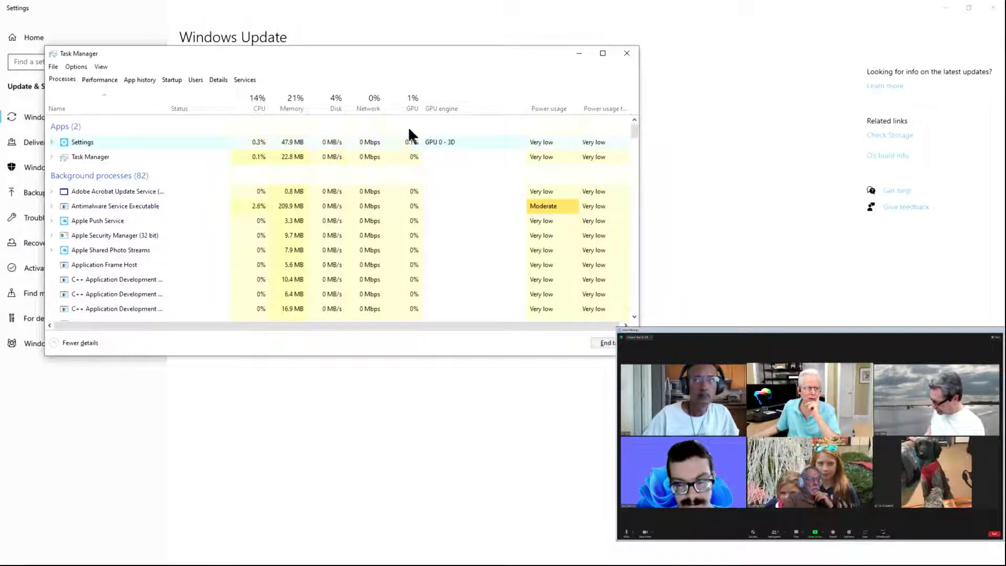
left_click_drag(374, 51, 375, 194)
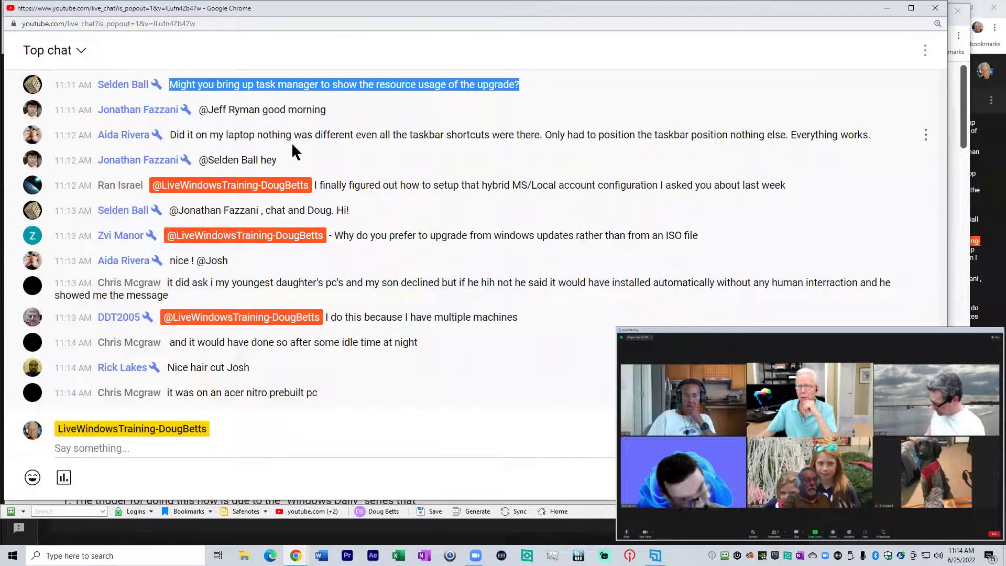
Highlight and read the chat messages on taskbar shortcuts, the hybrid MS/Local account setup and preferring Windows Update over an ISO file
left_click_drag(193, 135, 837, 134)
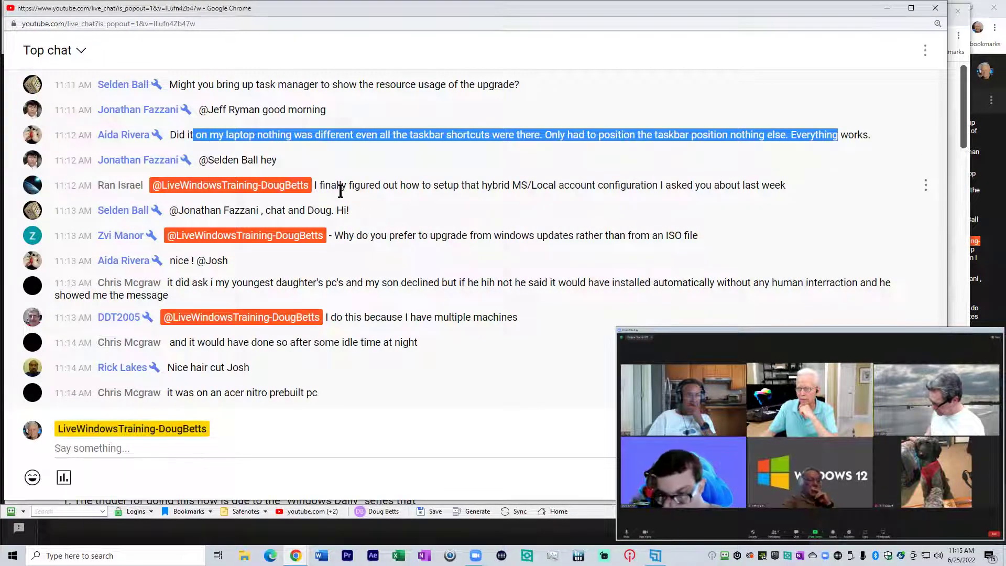
left_click_drag(320, 187, 762, 187)
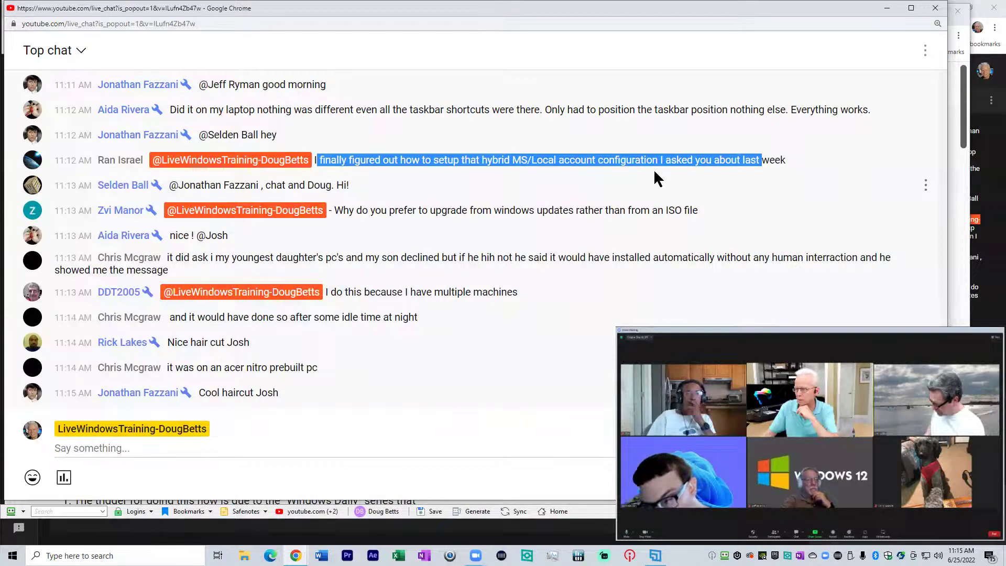
left_click(550, 164)
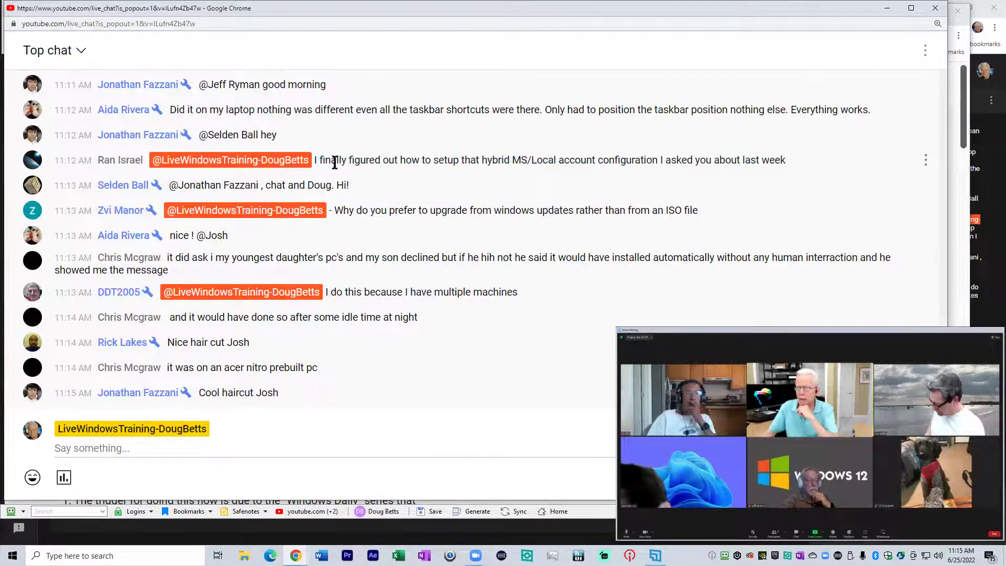
left_click_drag(316, 159, 733, 171)
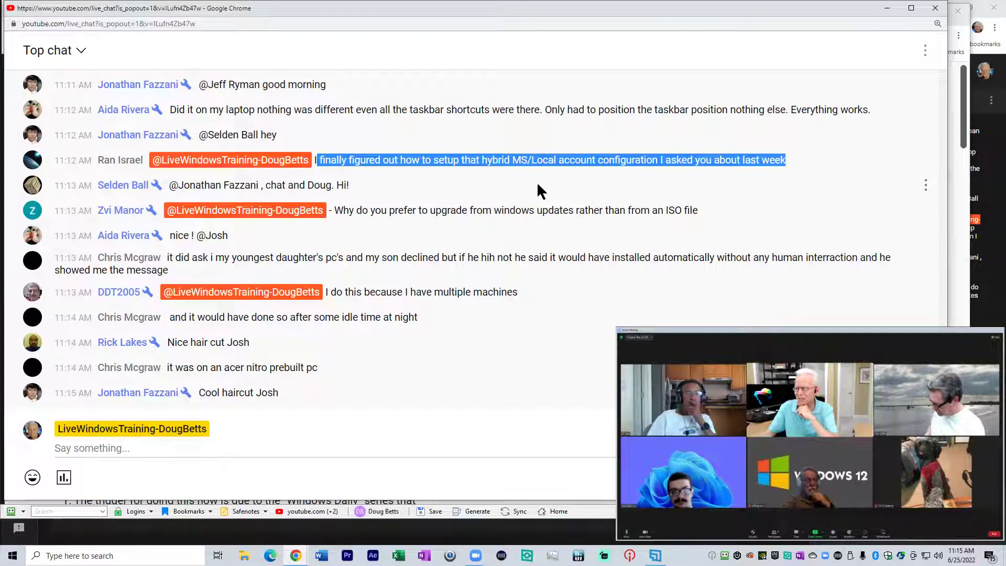
left_click_drag(262, 188, 717, 217)
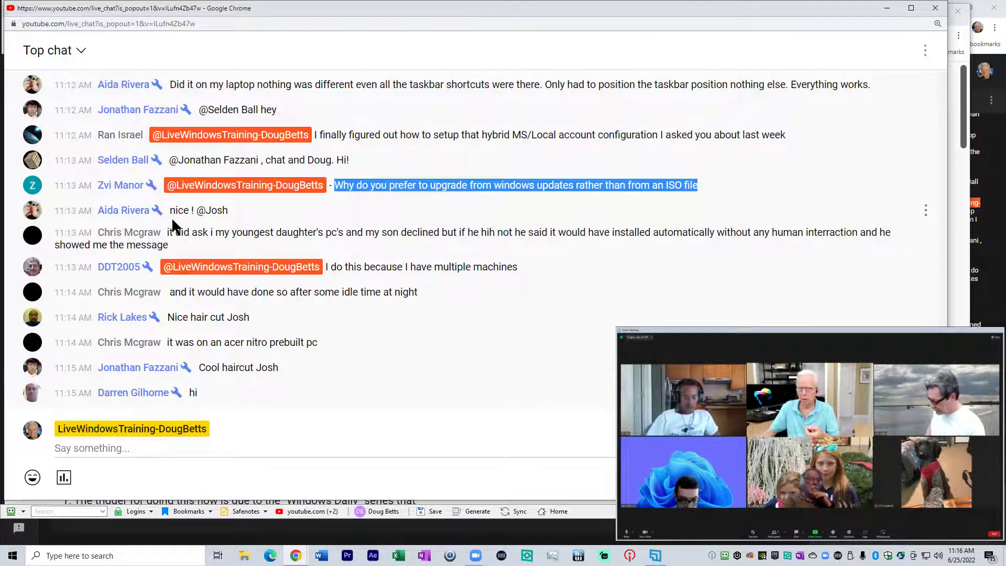
Read the chat messages about the declined upgrade prompt and having multiple machines, highlighting the text under discussion
left_click_drag(170, 211, 215, 211)
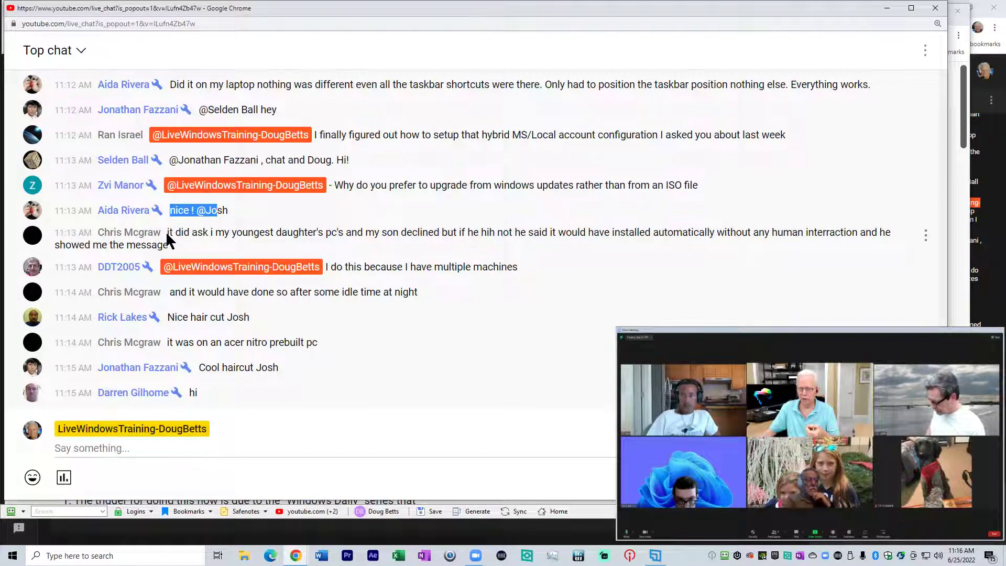
triple_click(169, 233)
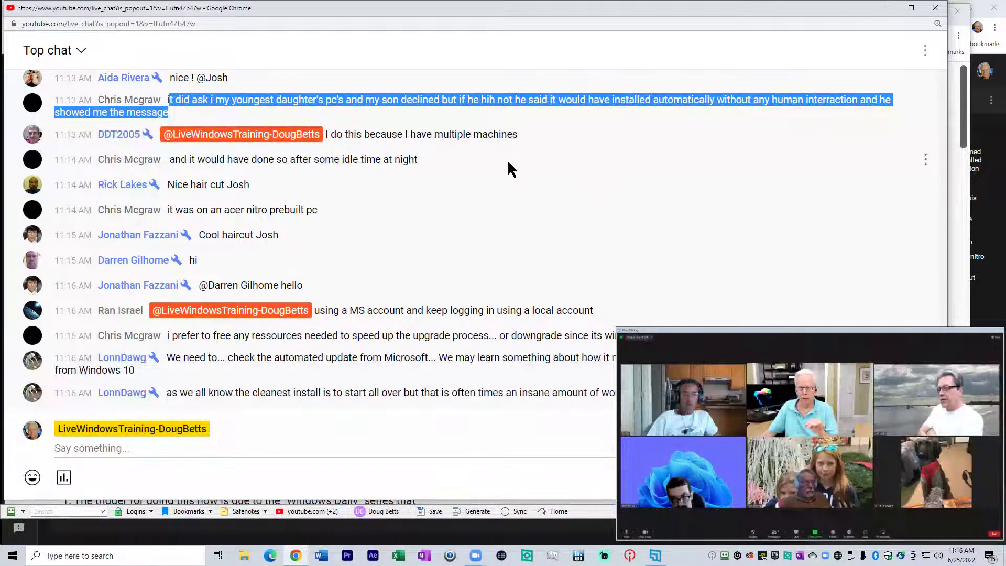
left_click(406, 100)
double_click(406, 100)
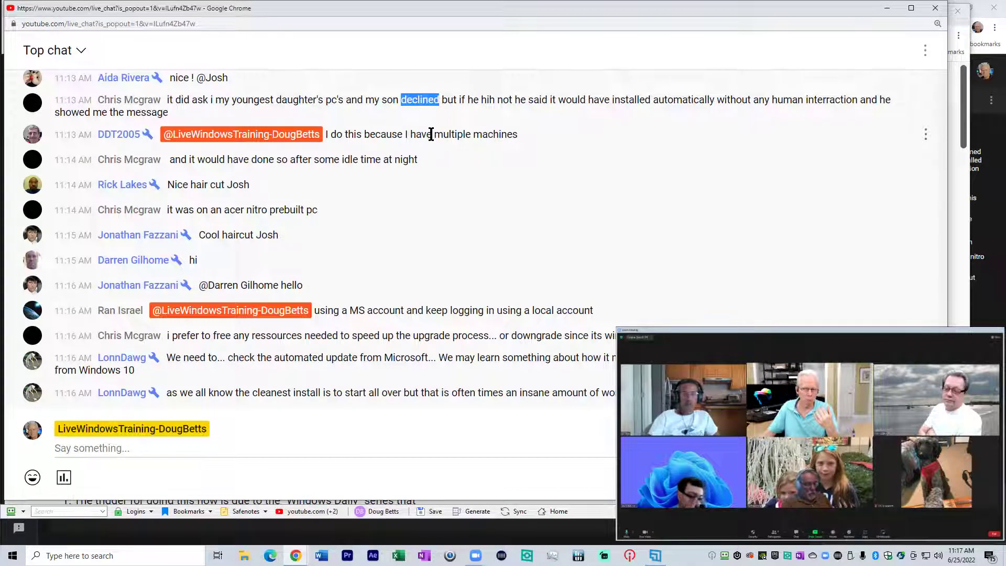
scroll(431, 134, "up", 1)
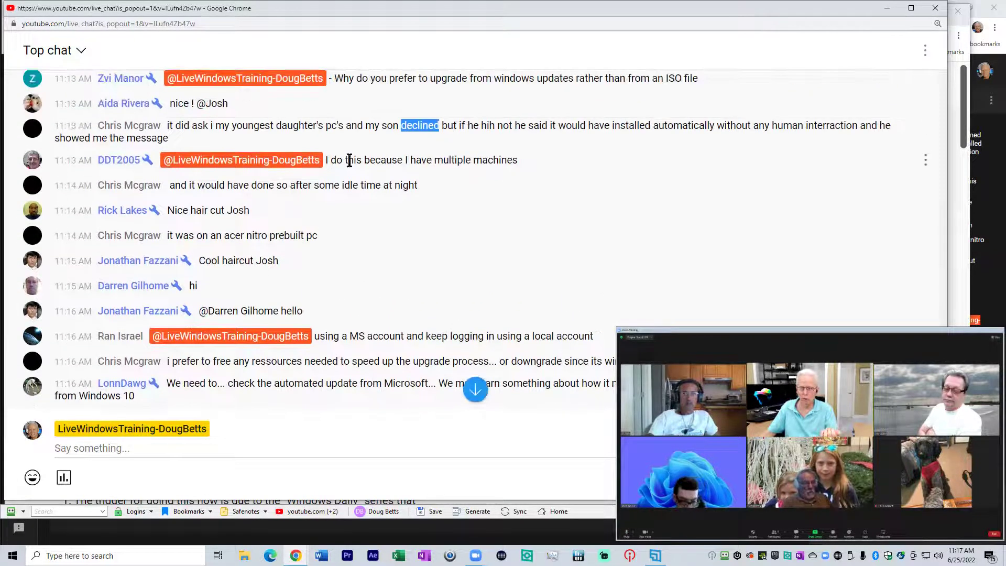
left_click_drag(326, 160, 517, 160)
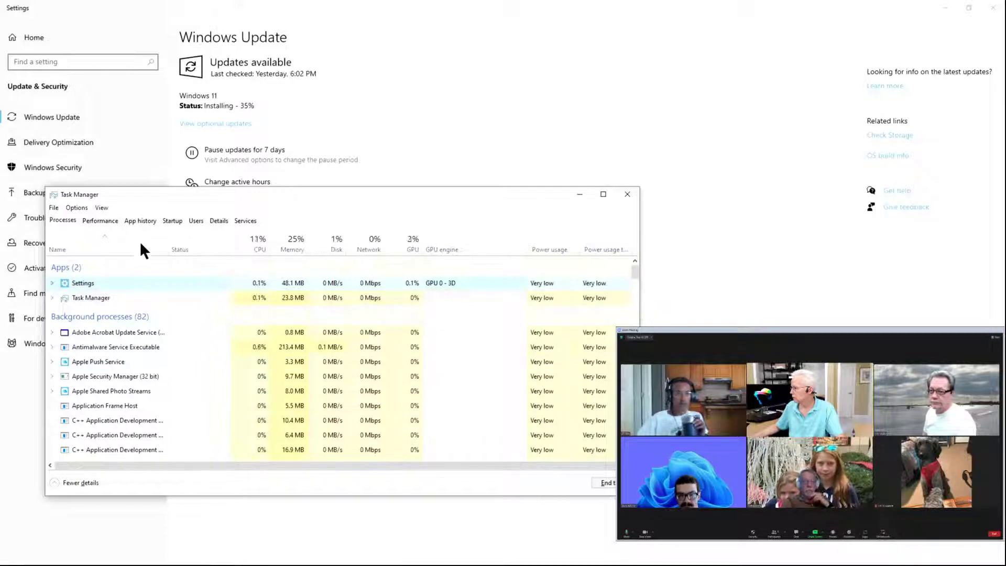
Examine the CPU, memory, Disk 0 and Disk 1 performance graphs in Task Manager while Windows 11 installs
left_click(99, 221)
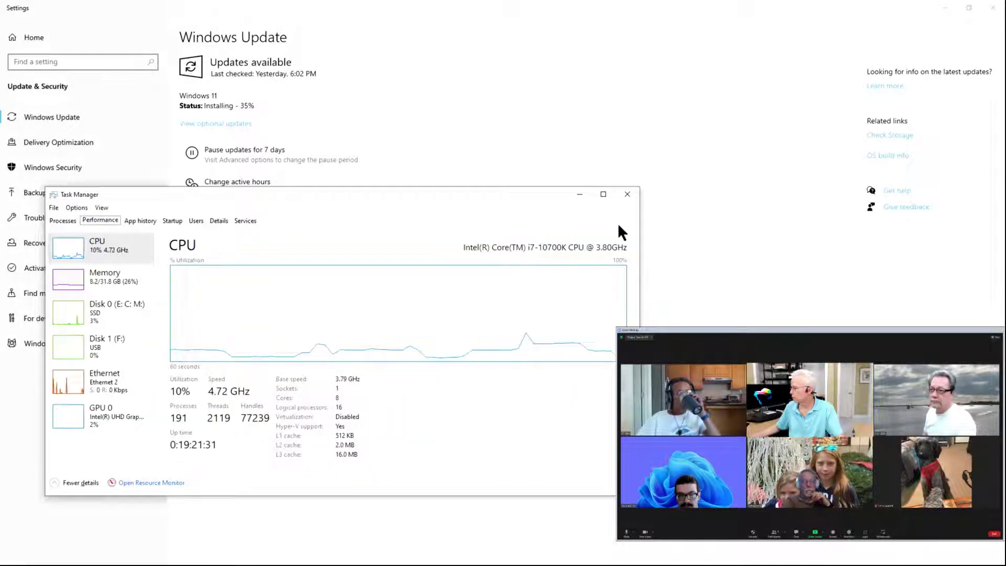
left_click(78, 279)
left_click(74, 319)
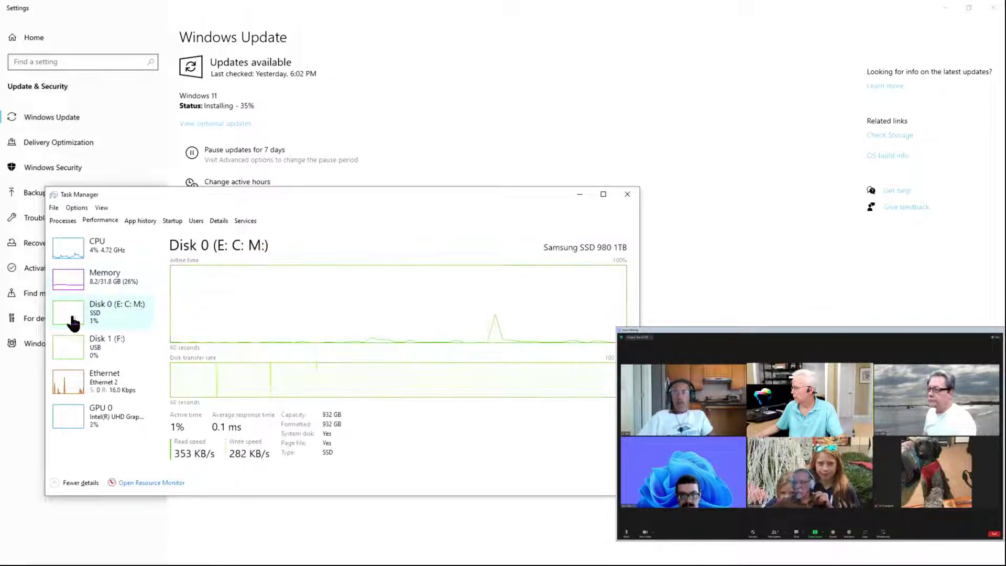
left_click(75, 356)
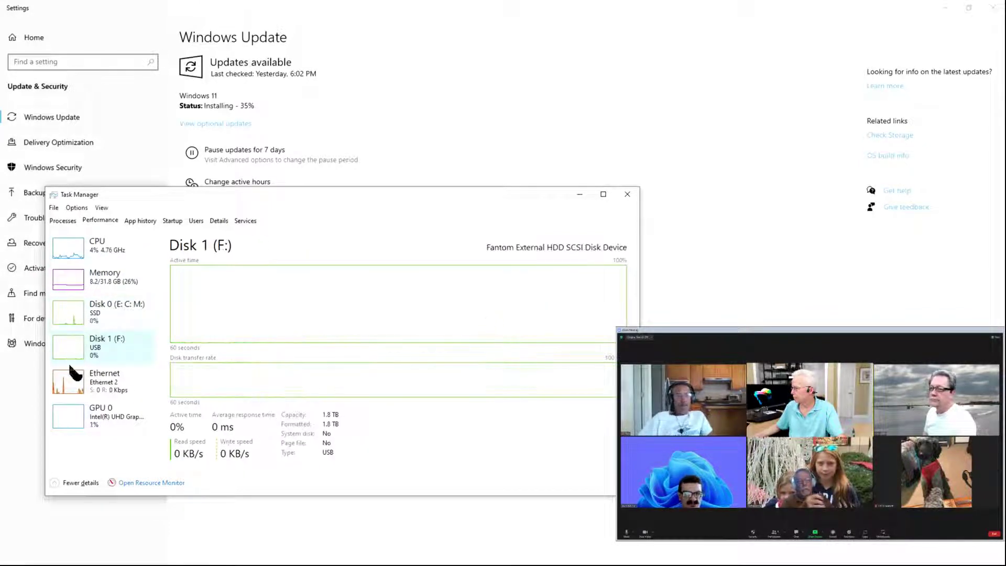
Check the Ethernet and GPU 0 performance graphs in Task Manager, and bring up the list of running processes
left_click(69, 387)
left_click(72, 419)
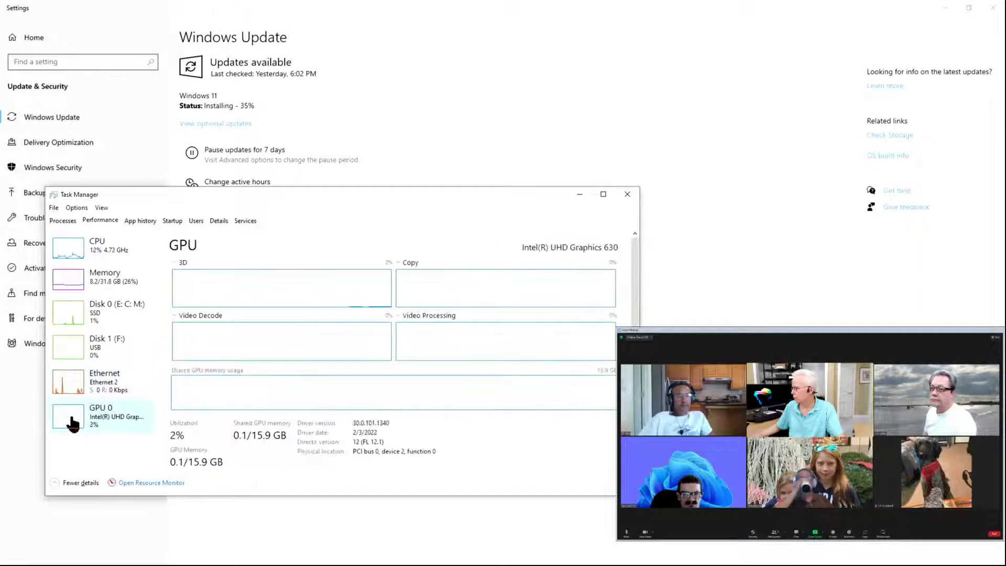
left_click(68, 219)
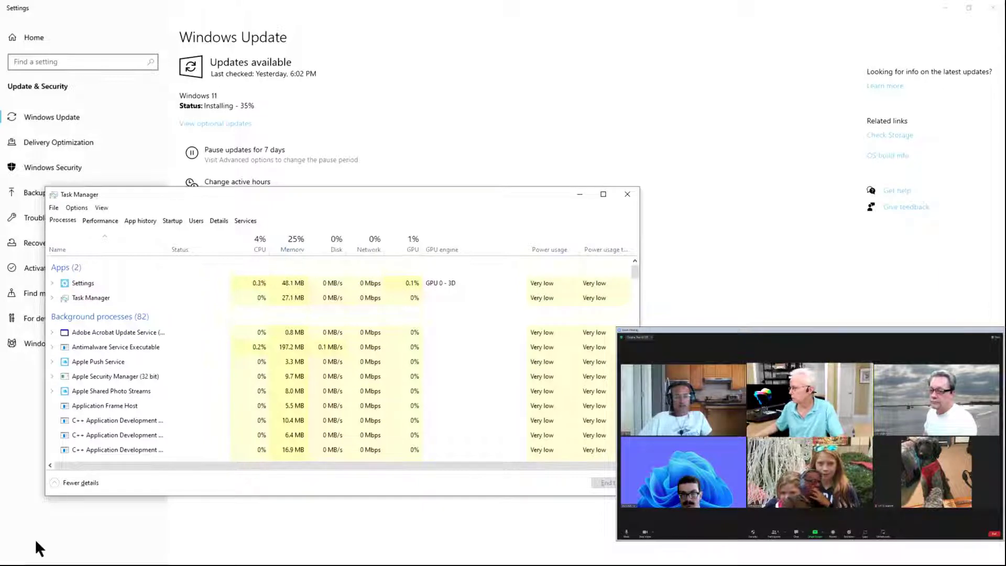
View the PC's device and Windows specifications on the System About page, and return to Windows Update
right_click(15, 560)
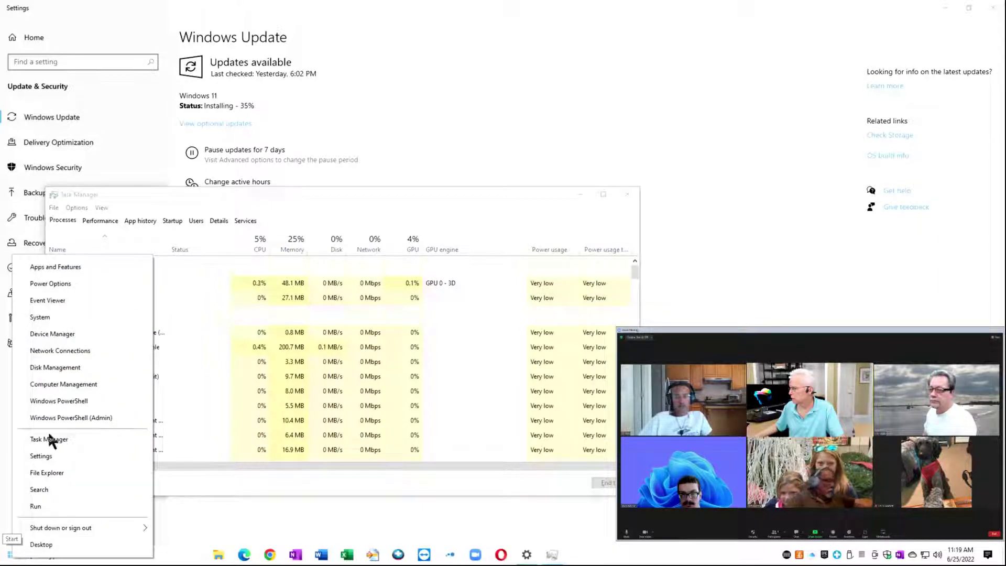
left_click(45, 318)
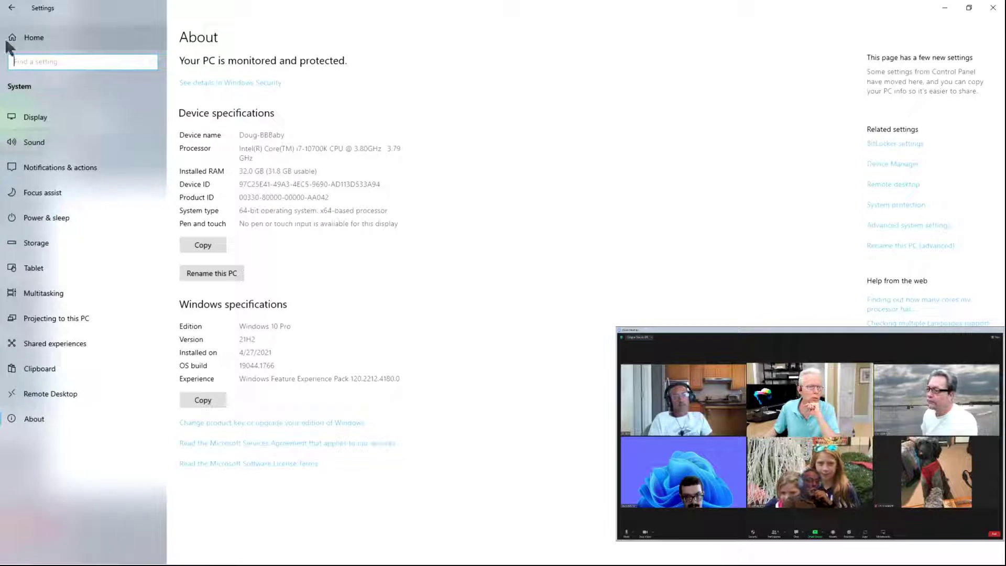
left_click(13, 8)
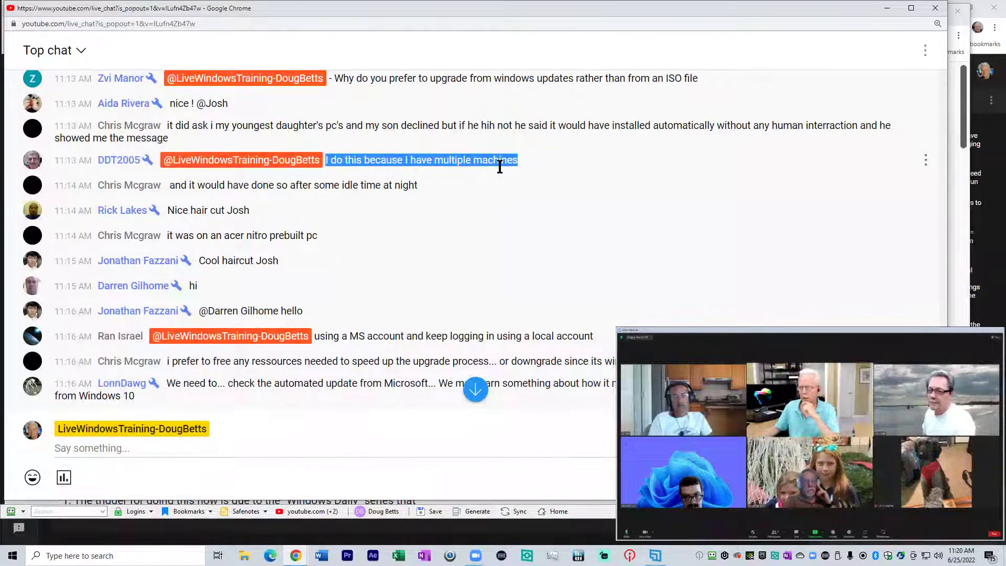
Highlight and read the chat messages on installing after idle time at night and the Acer Nitro prebuilt PC
left_click(178, 185)
left_click_drag(180, 184, 392, 185)
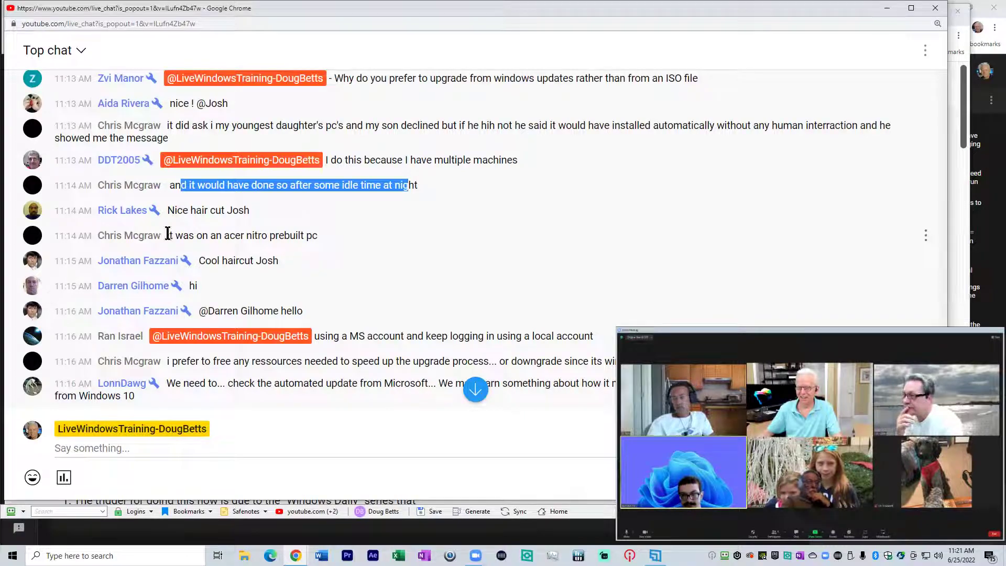
left_click_drag(168, 236, 280, 246)
Highlight the full chat message about using a MS account while logging in with a local account
scroll(278, 241, "down", 4)
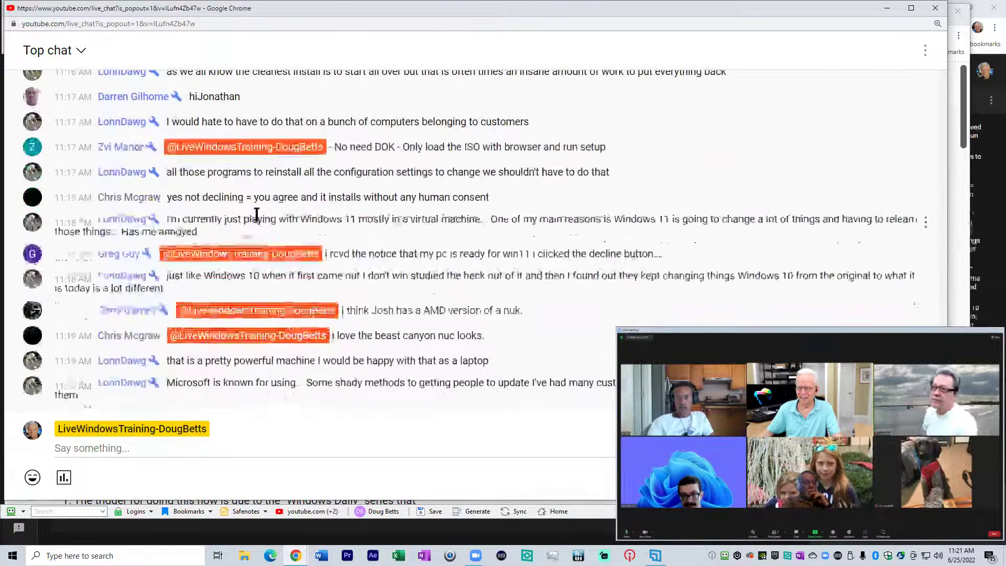
scroll(258, 209, "up", 2)
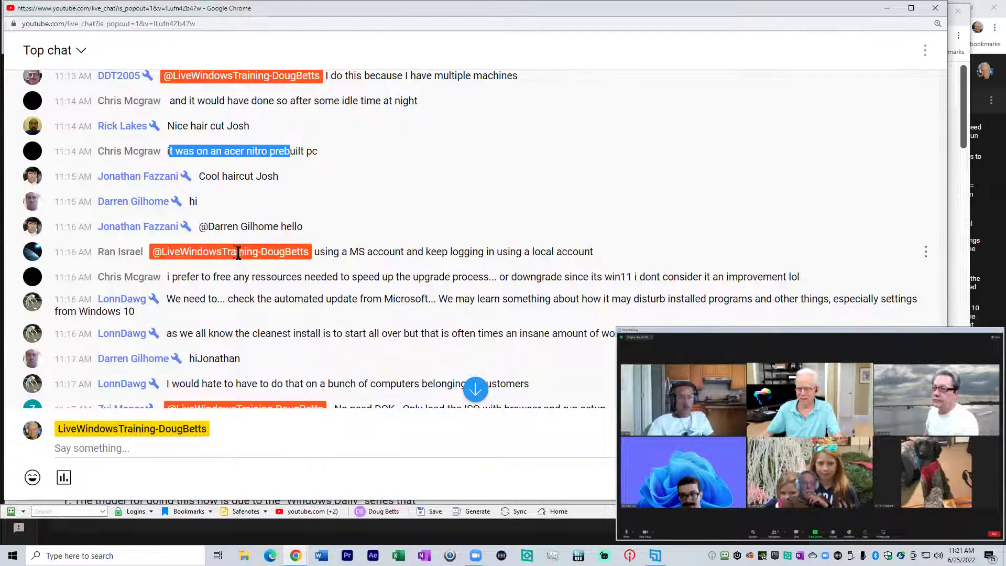
left_click_drag(320, 252, 572, 252)
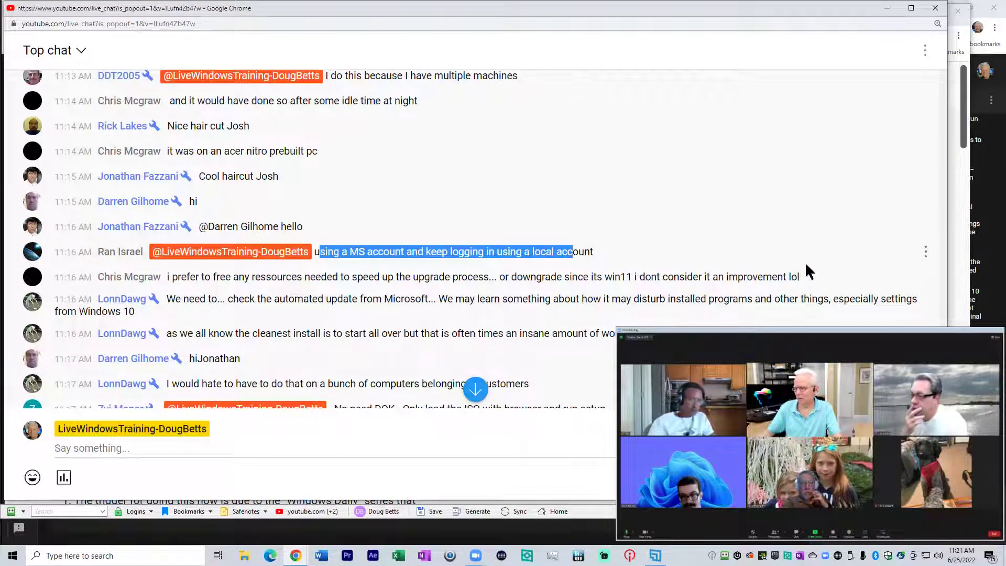
scroll(470, 239, "down", 2)
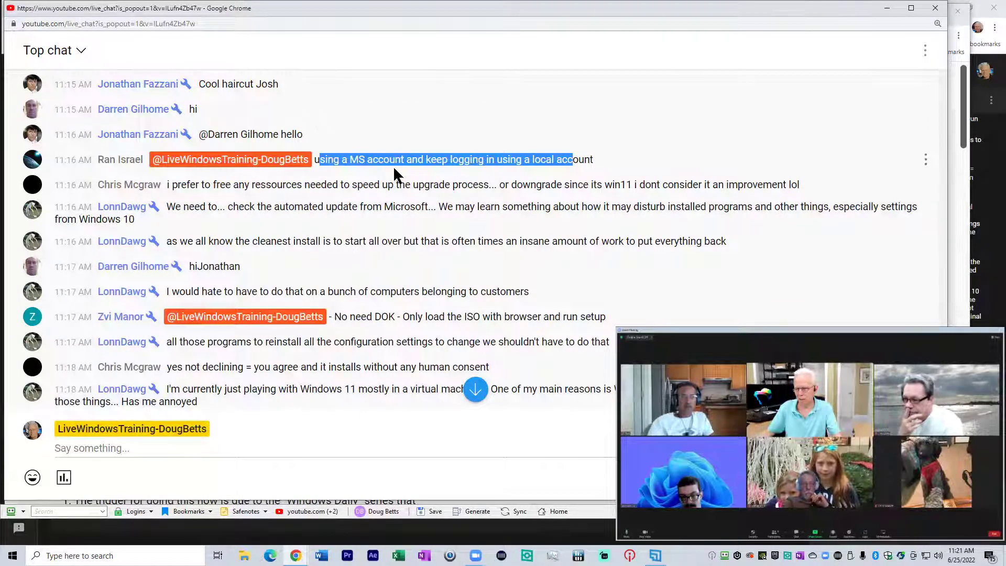
left_click(328, 161)
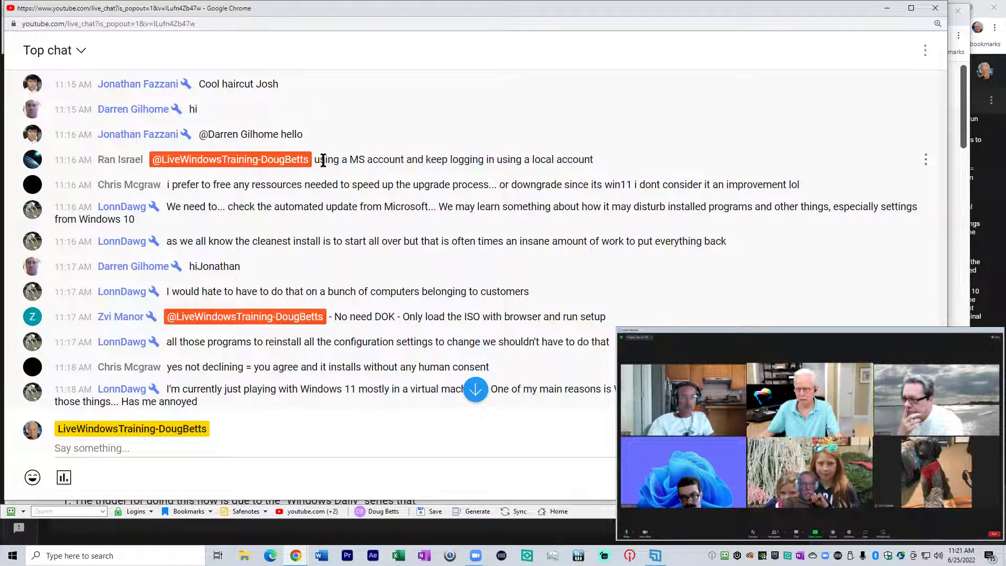
left_click_drag(314, 160, 594, 162)
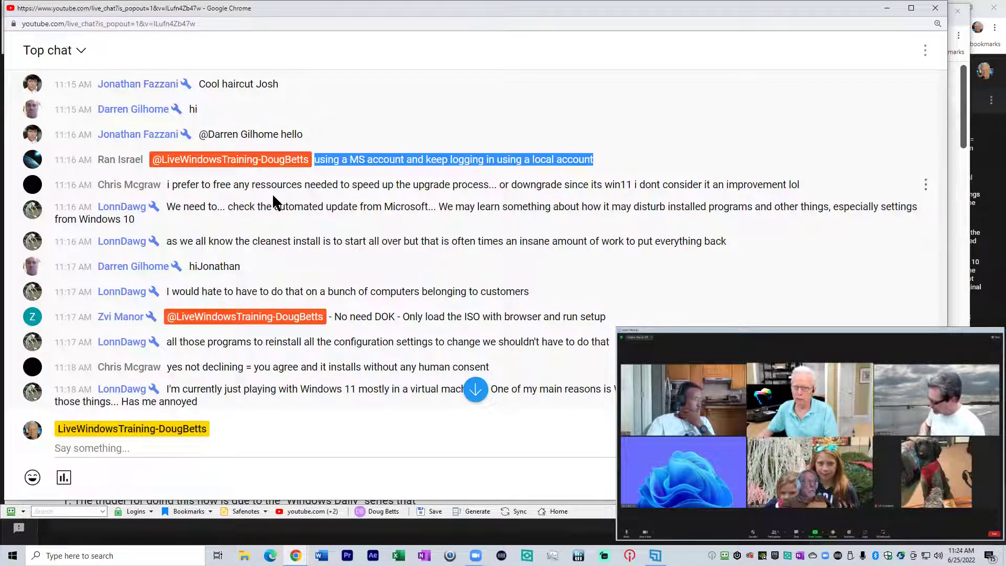
Highlight and read the chat messages on freeing resources to speed up the upgrade and checking Microsoft's automated update
left_click_drag(168, 185, 798, 186)
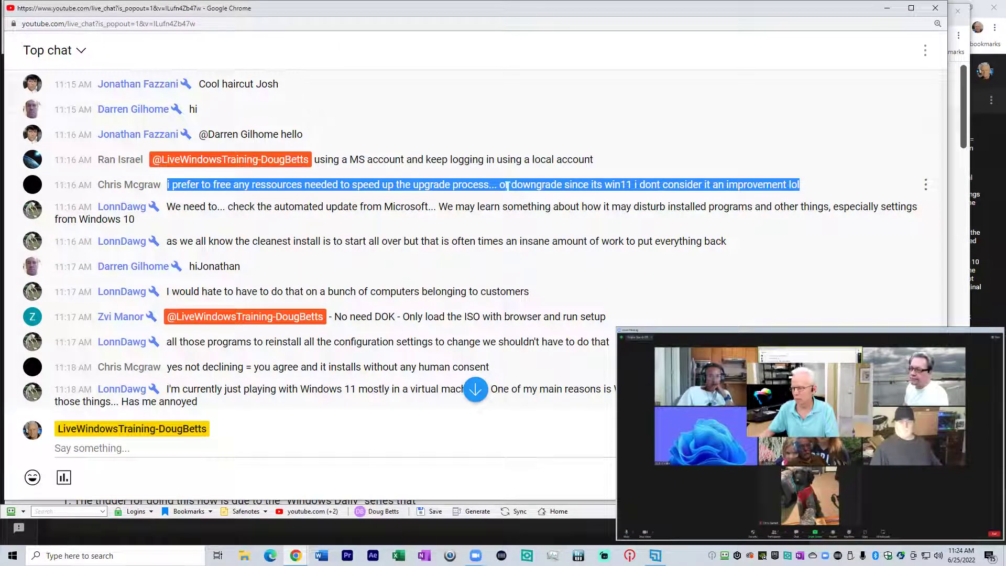
left_click_drag(506, 184, 787, 185)
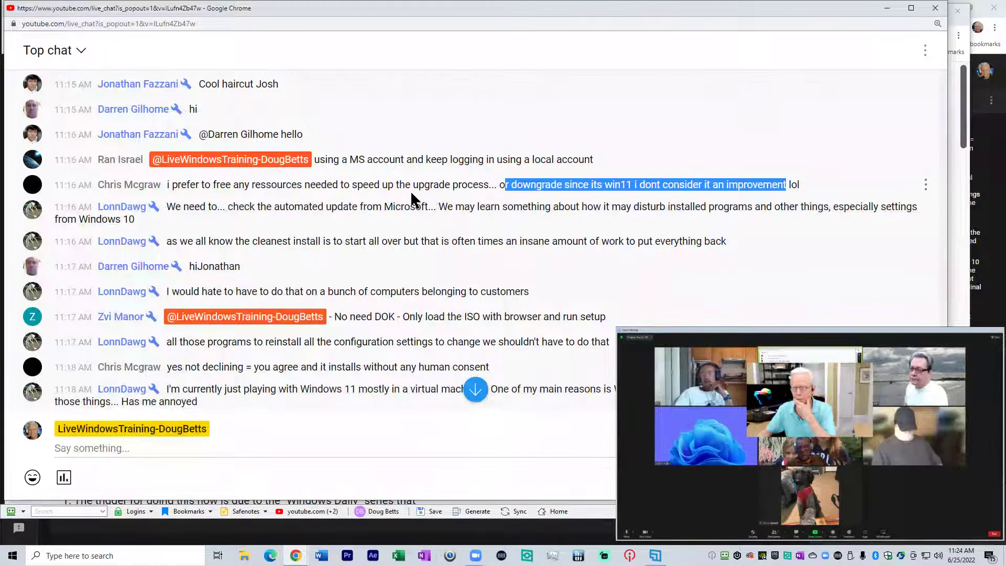
left_click_drag(167, 207, 900, 207)
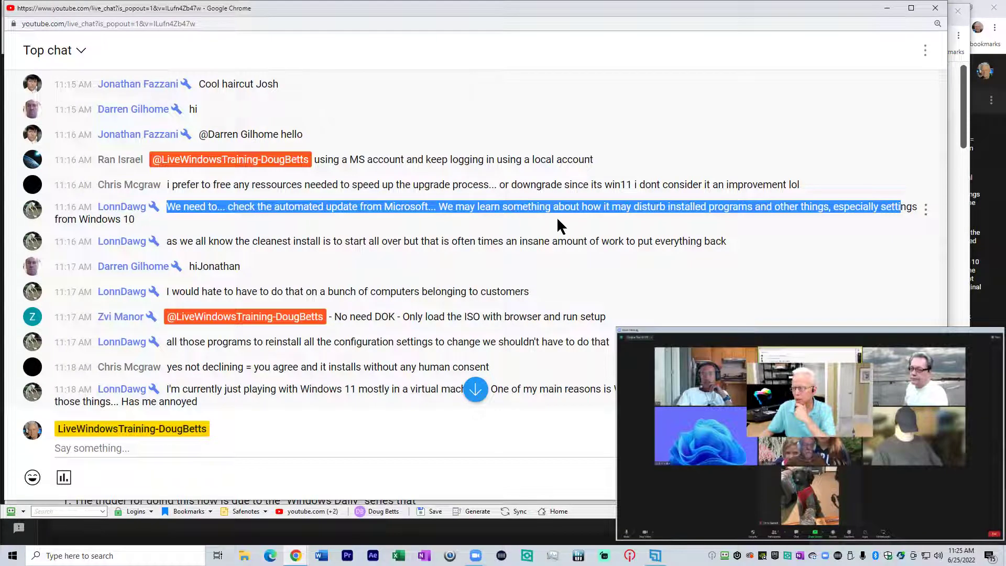
left_click_drag(490, 206, 608, 207)
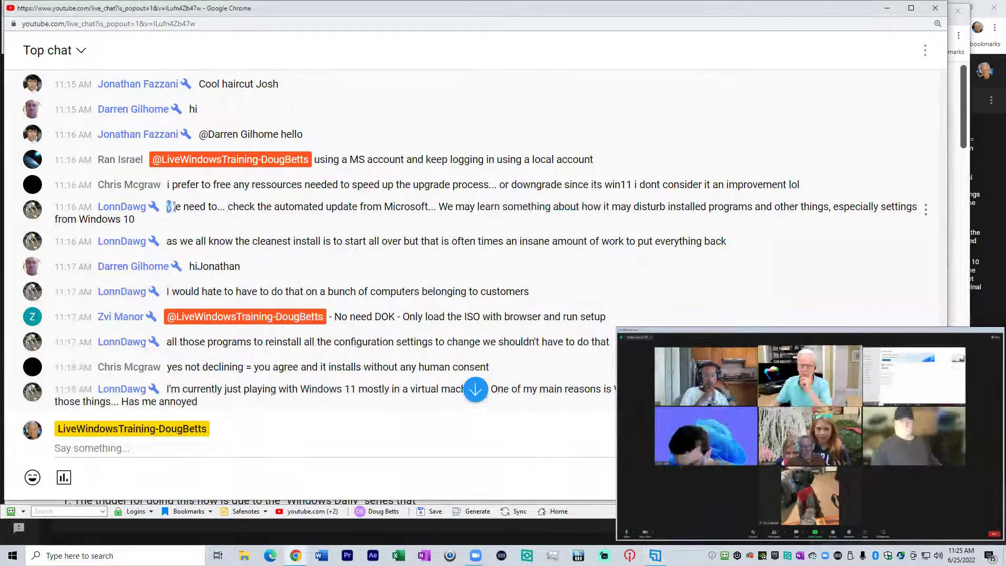
left_click_drag(167, 209, 134, 220)
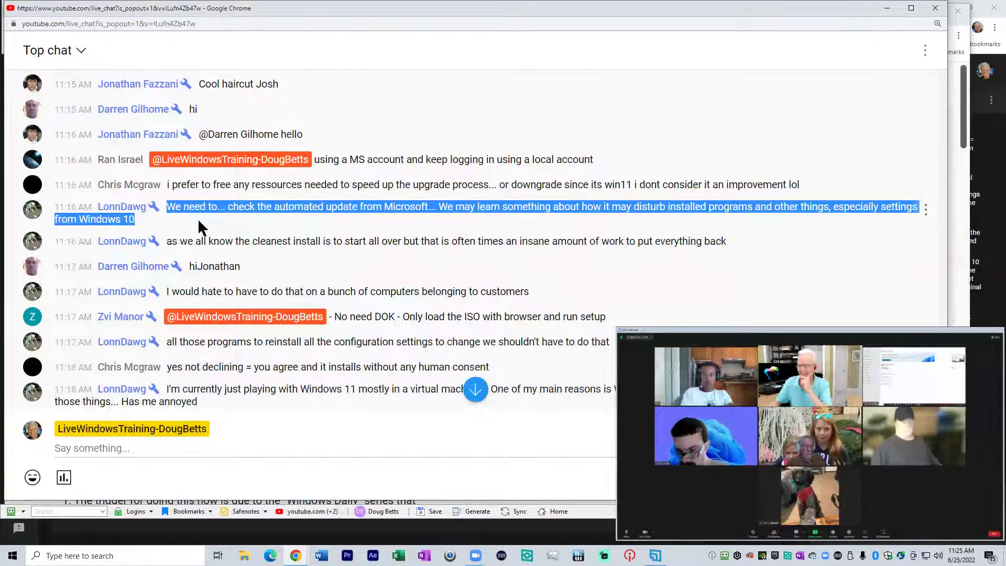
Read the chat messages on the cleanest install being an insane amount of work and repeating it on customers' computers, highlighting each
left_click_drag(171, 242, 710, 242)
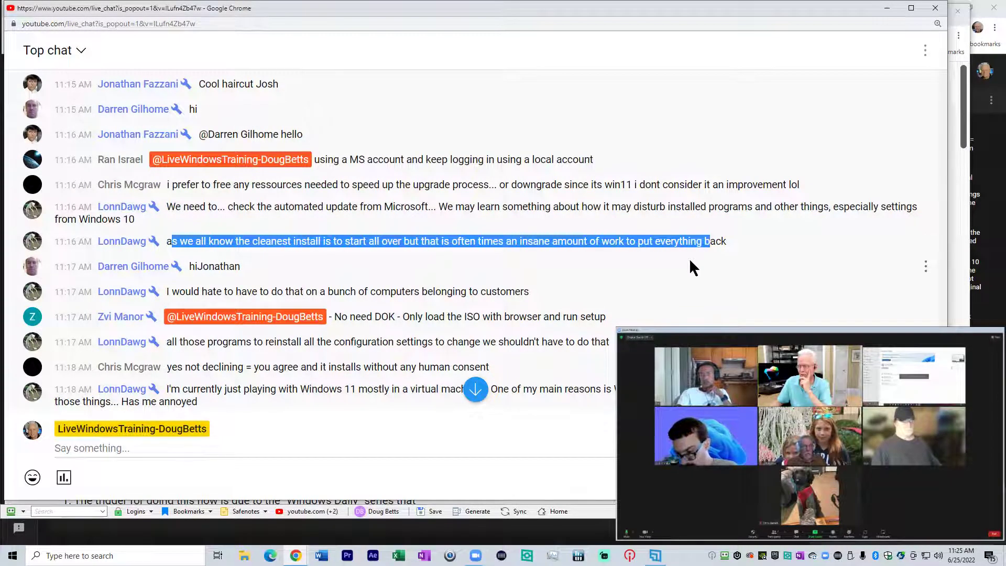
left_click(522, 243)
left_click_drag(519, 243, 583, 242)
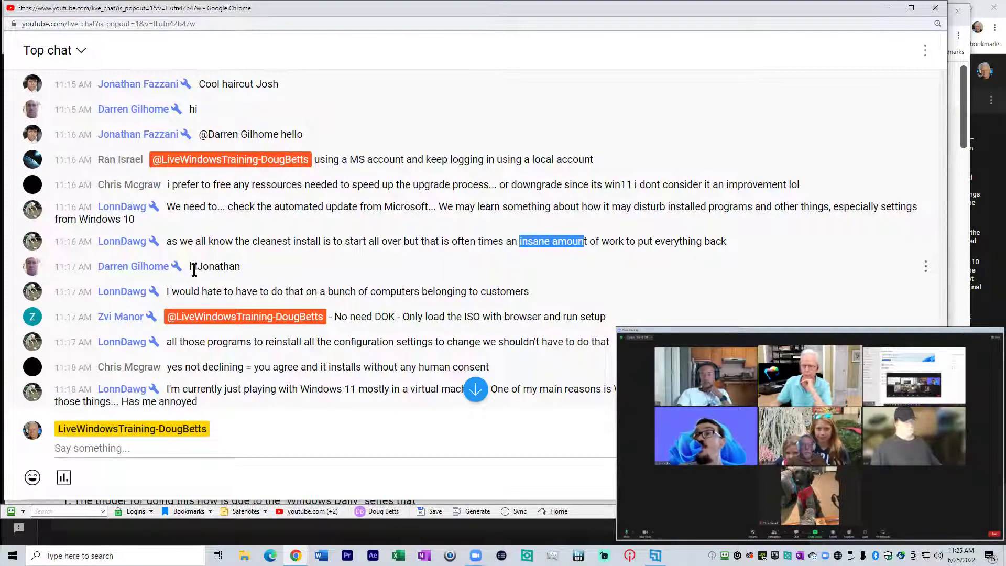
left_click_drag(193, 267, 240, 268)
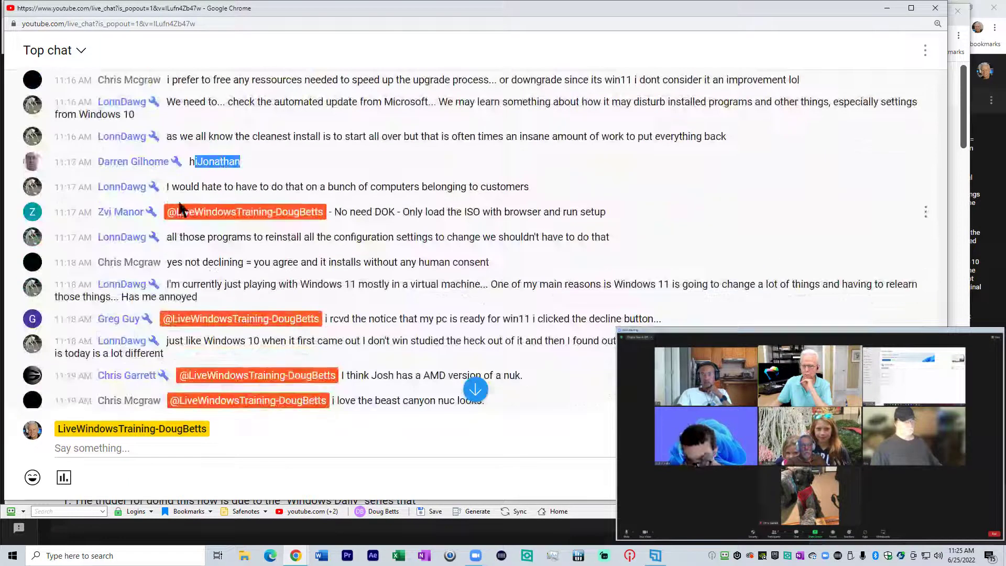
left_click_drag(172, 186, 530, 188)
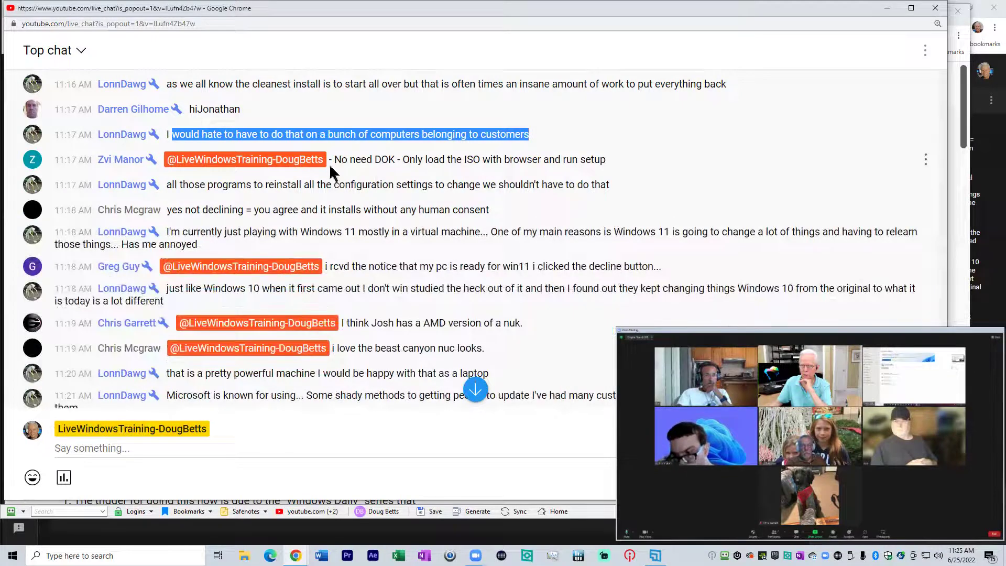
Highlight the chat messages on loading the ISO without a DOK and on reinstalling programs and configuration settings
left_click_drag(341, 159, 606, 159)
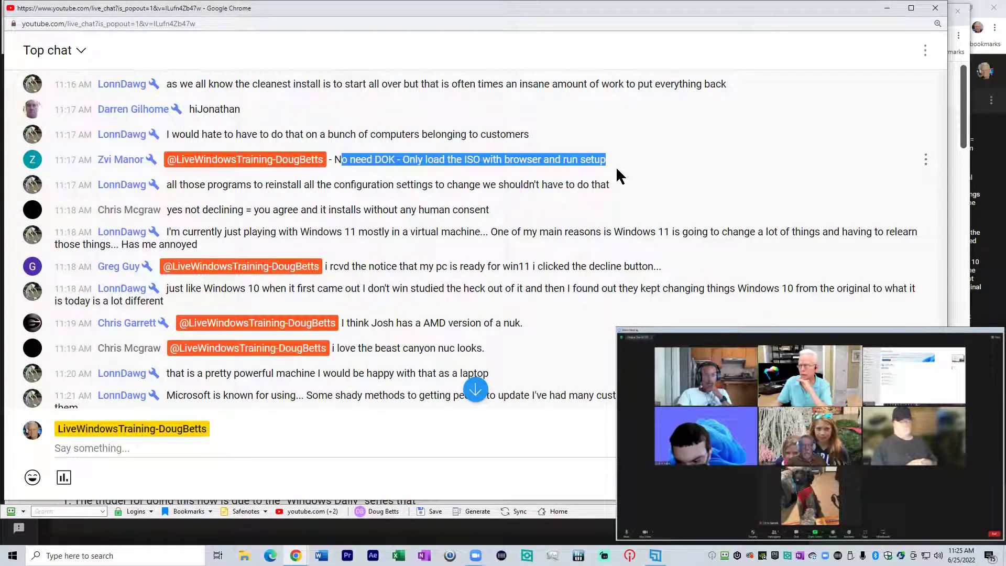
left_click(386, 160)
double_click(386, 160)
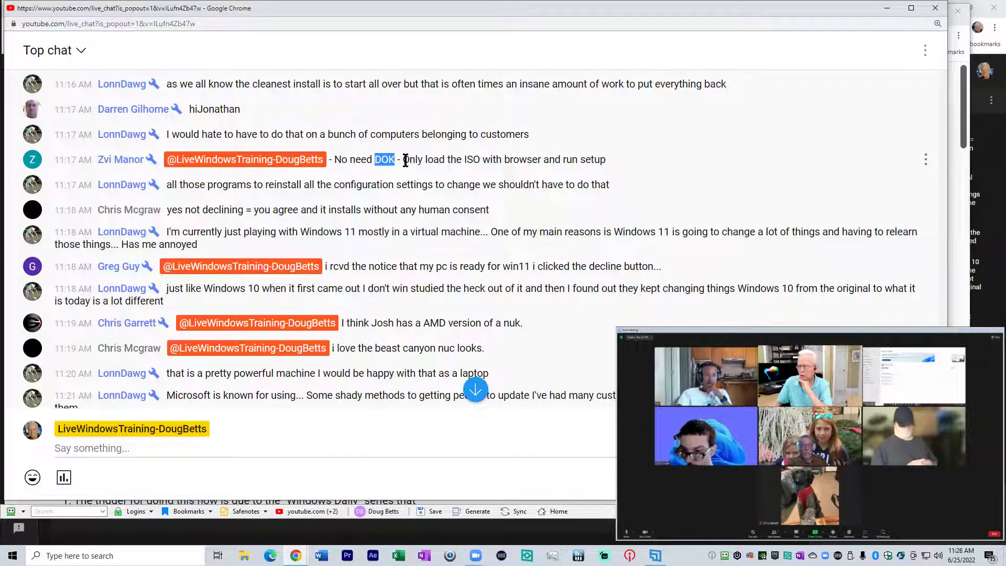
left_click_drag(404, 161, 610, 163)
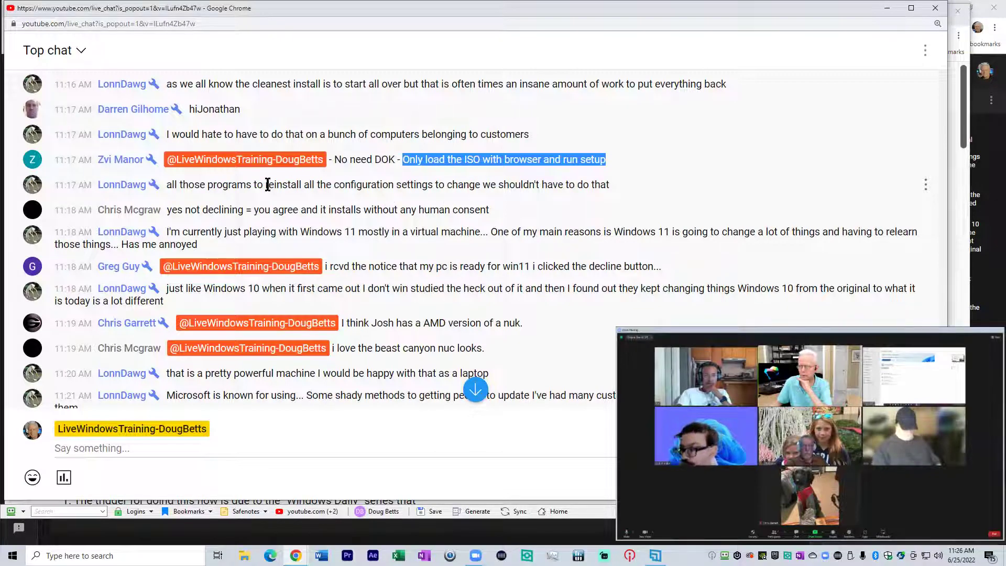
left_click_drag(167, 185, 609, 184)
double_click(385, 159)
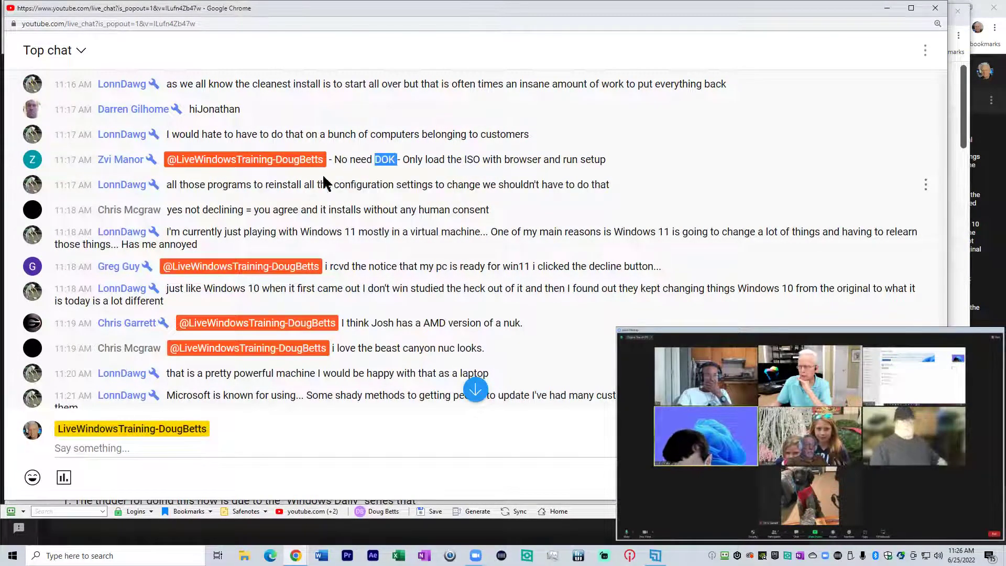
left_click_drag(167, 185, 607, 185)
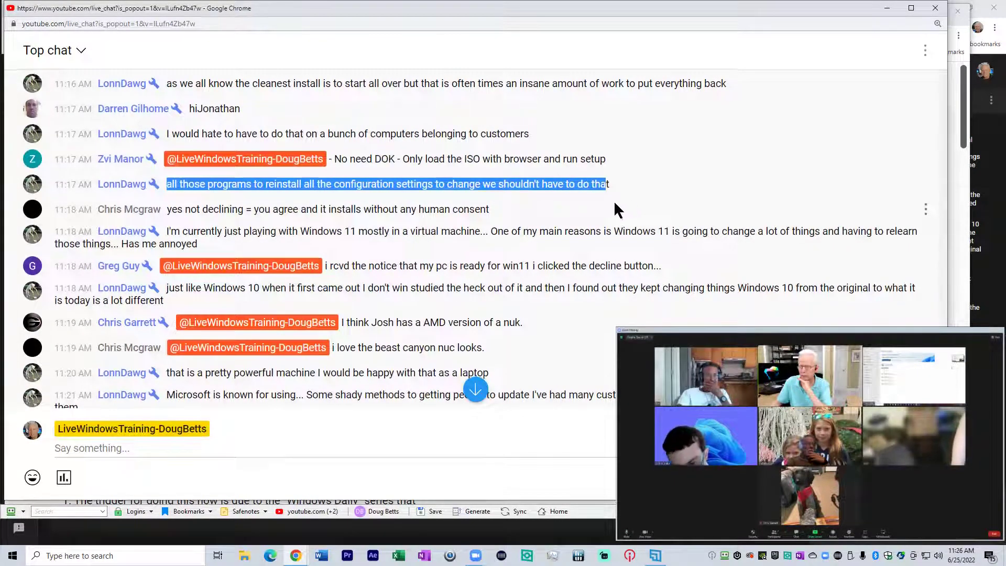
Return to the ISO message and highlight "Only load the ISO with browser and run setup"
scroll(613, 204, "down", 1)
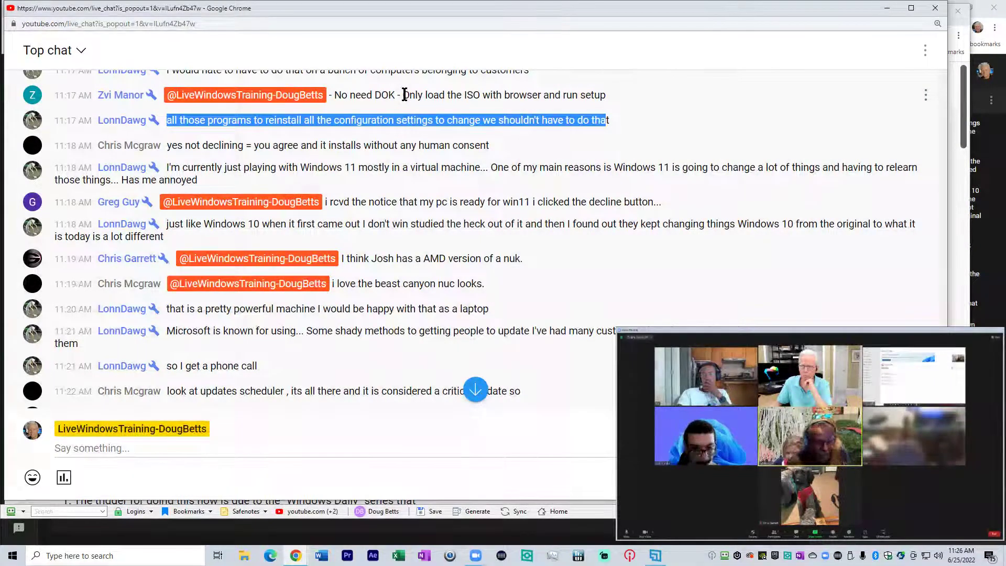
left_click_drag(402, 95, 607, 97)
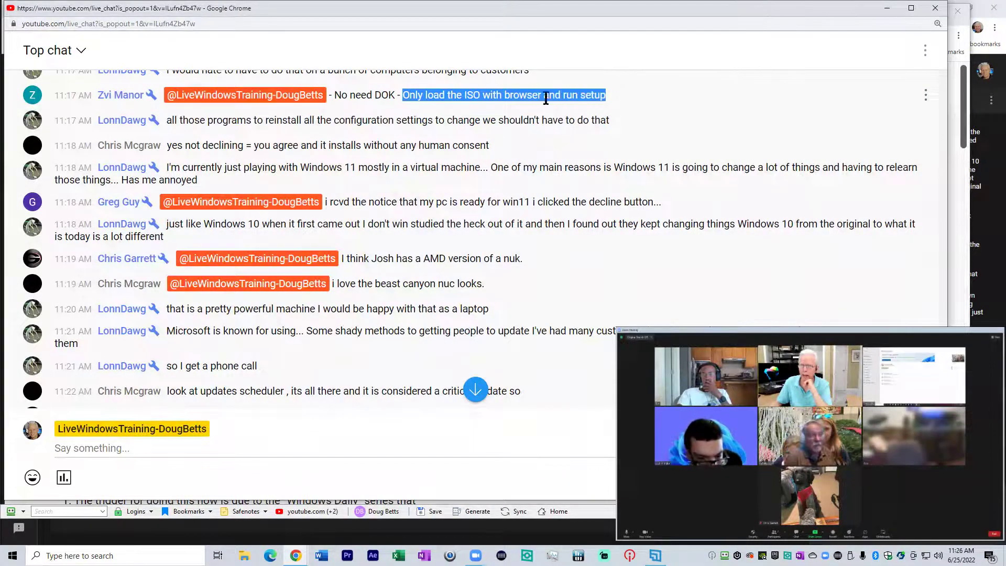
left_click(458, 99)
left_click_drag(403, 95, 607, 96)
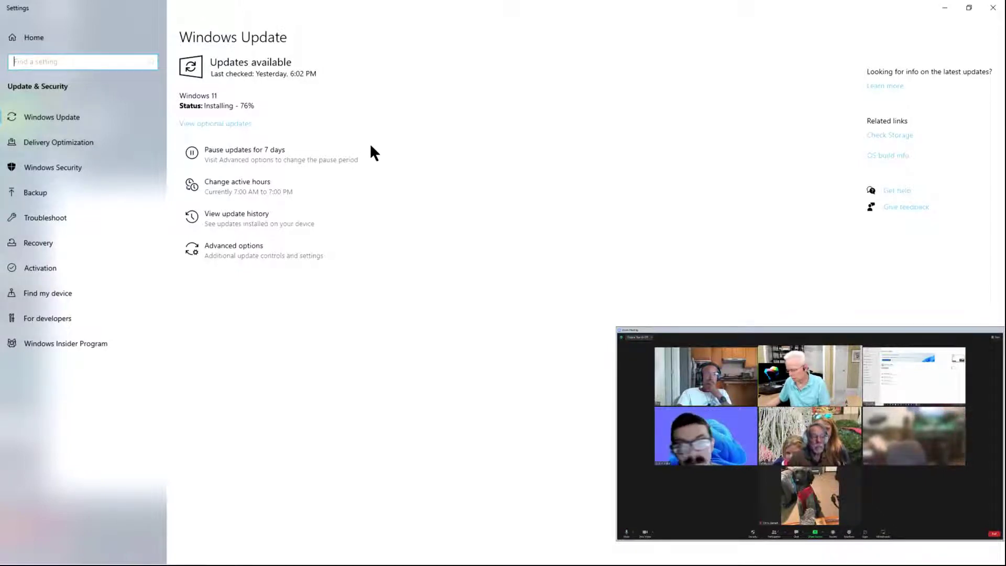
Bring Task Manager in front of the Windows Update page, sort the processes by GPU usage and reposition its window
key("alt+Tab")
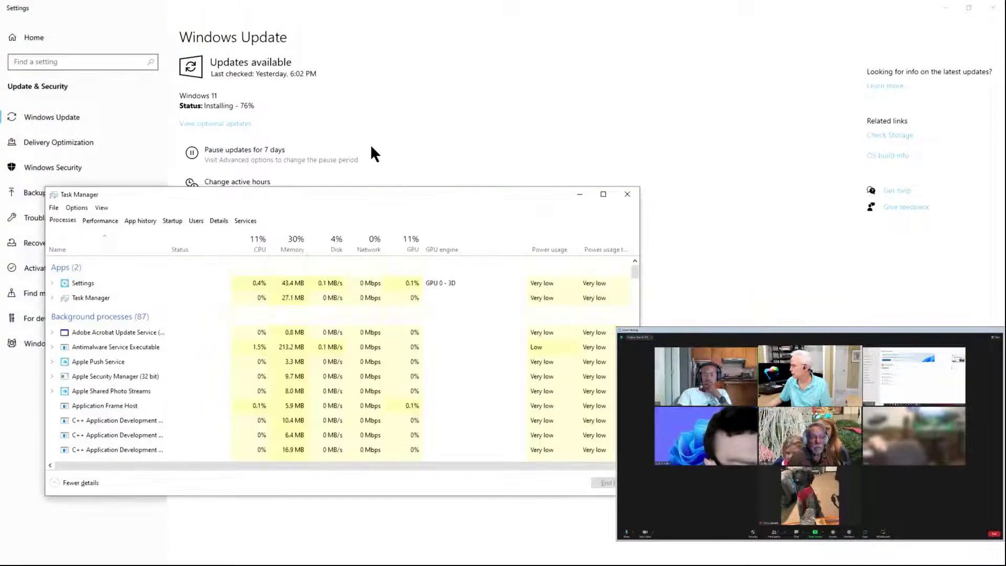
left_click(409, 240)
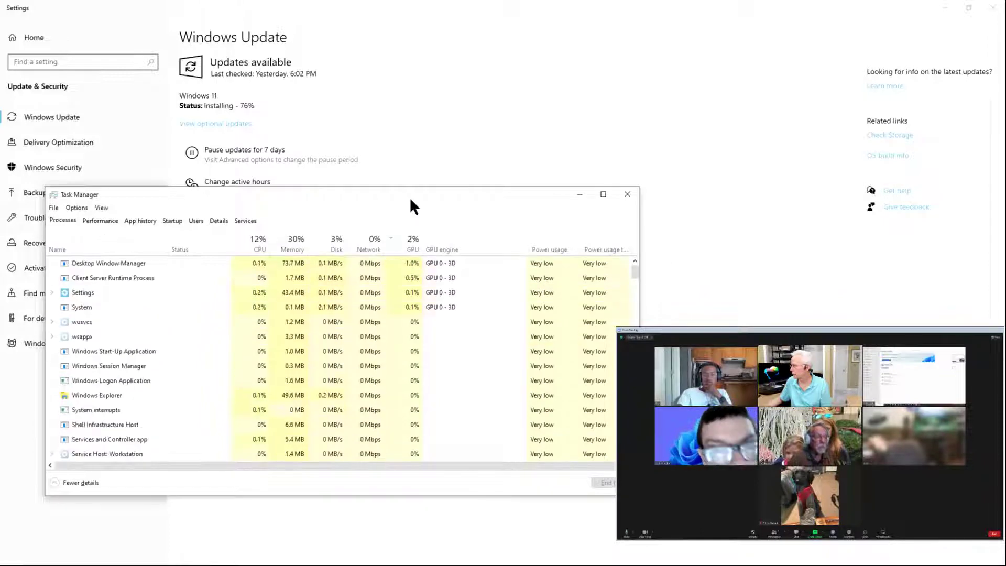
left_click_drag(410, 197, 445, 256)
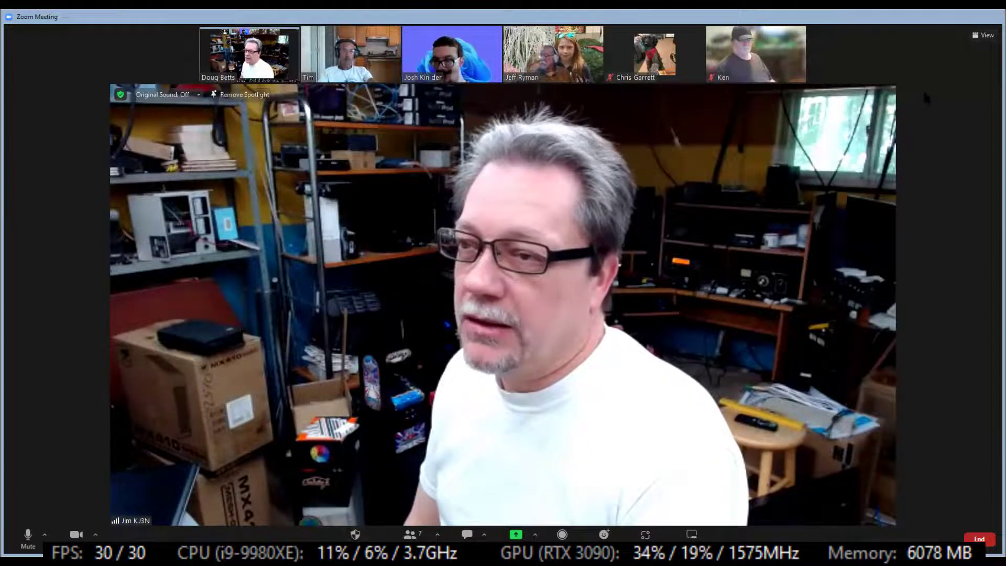
Go back to the live chat and highlight the messages on reinstalling programs and on not declining meaning consent to install
left_click(949, 64)
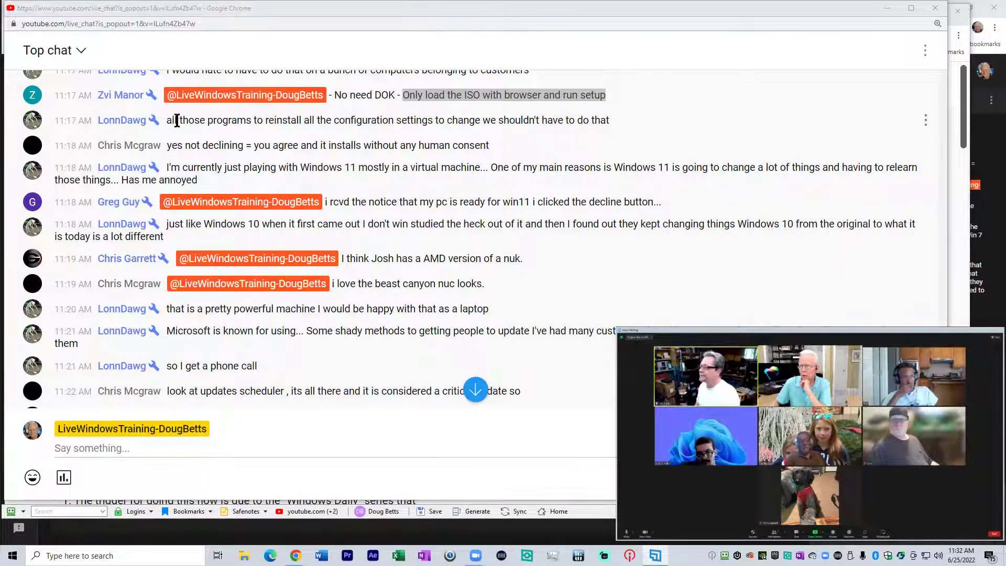
left_click_drag(171, 120, 565, 135)
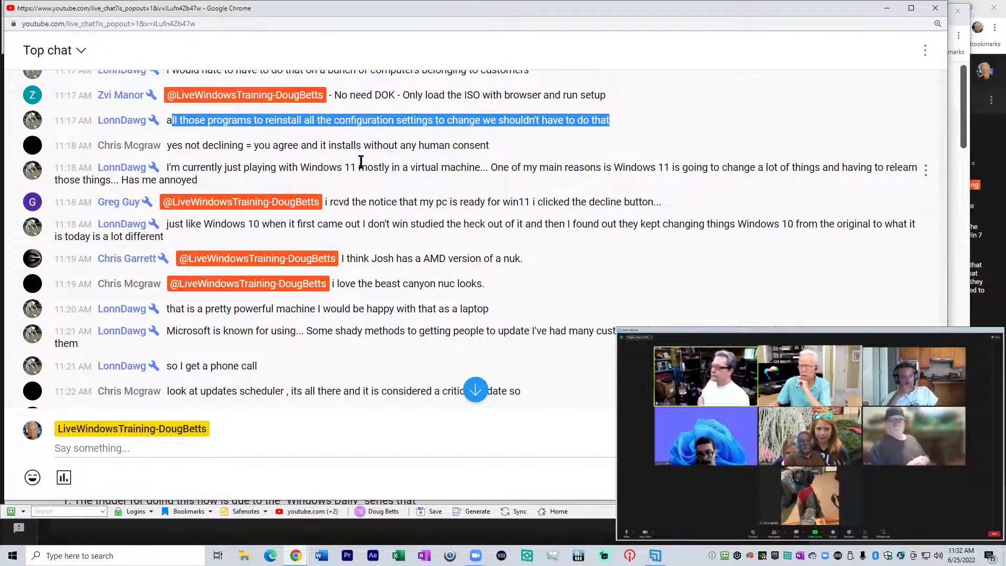
double_click(167, 146)
left_click_drag(195, 147, 490, 146)
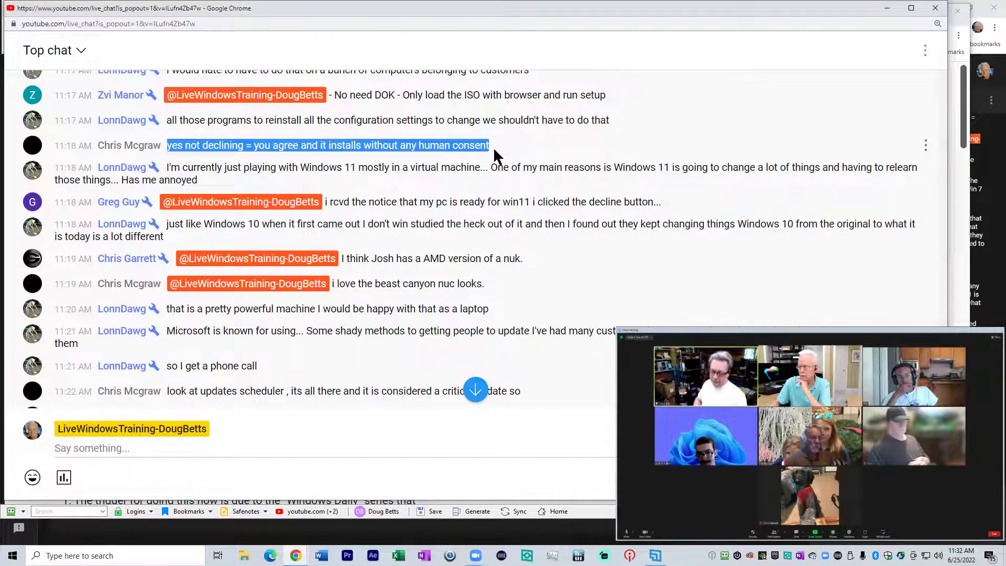
Highlight the chat messages on not declining meaning consent and on playing with Windows 11 in a virtual machine
left_click(185, 148)
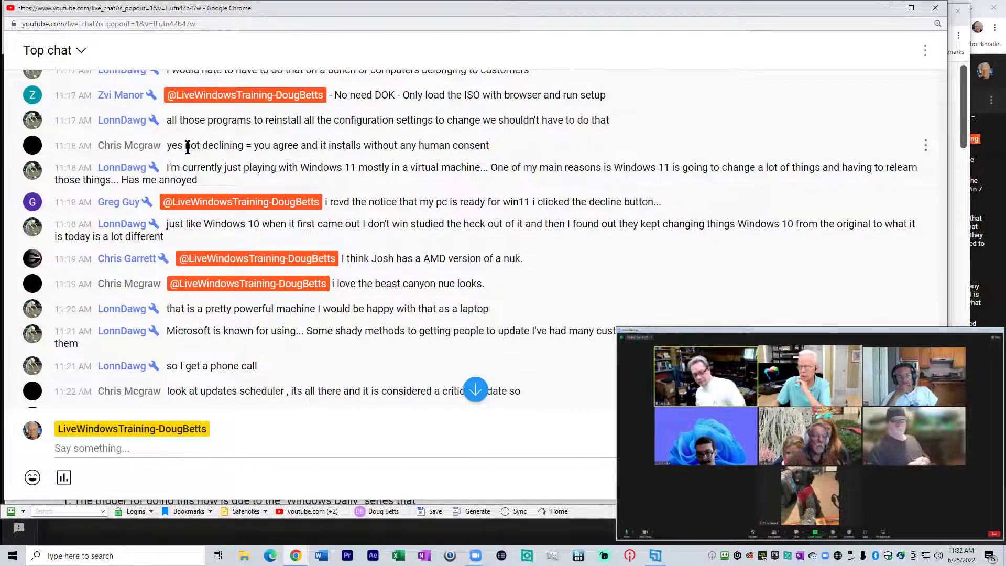
left_click_drag(167, 145, 489, 146)
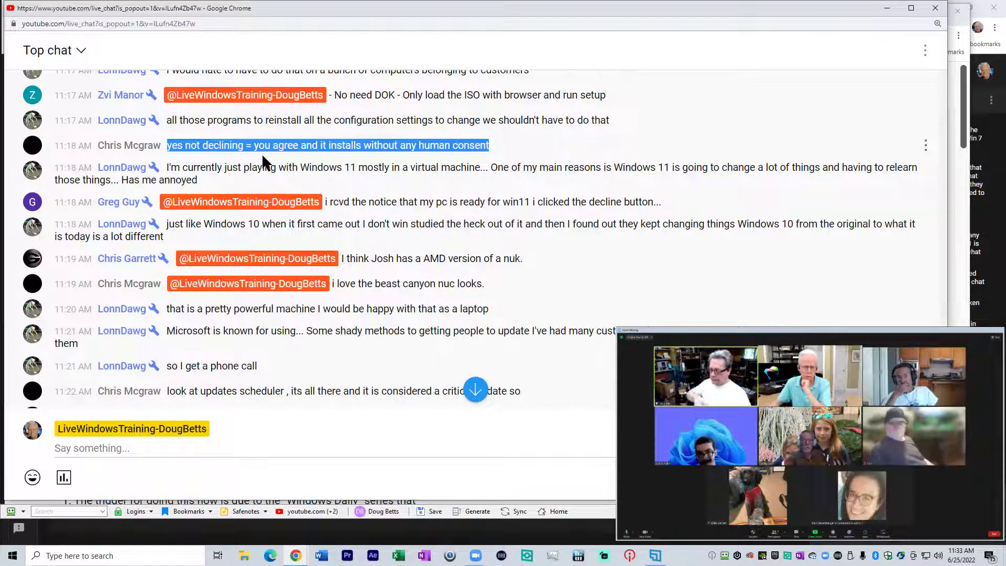
triple_click(167, 167)
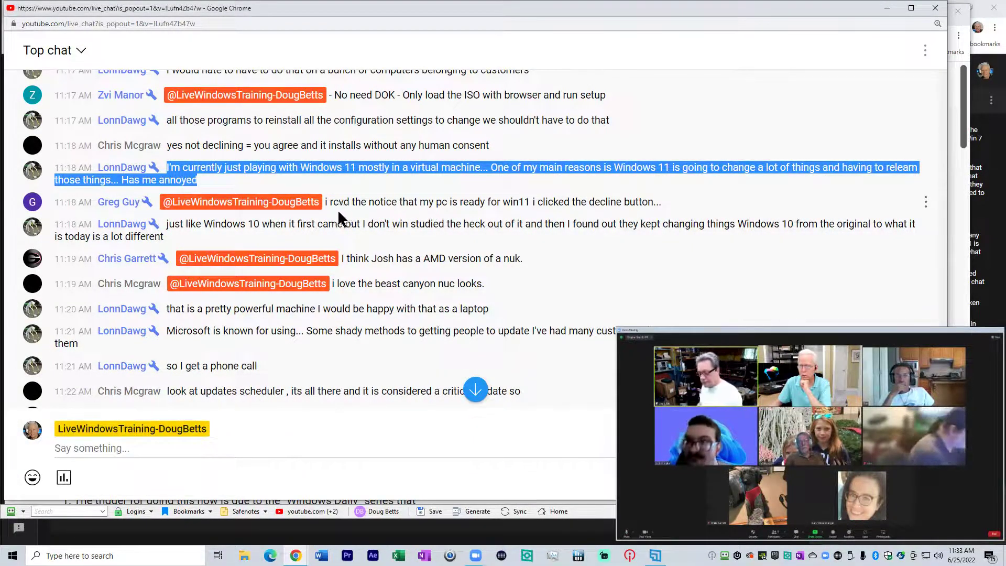
Highlight in turn the chat messages on declining the win11 notice and on Windows 10 having changed since its original release
left_click_drag(326, 206, 661, 205)
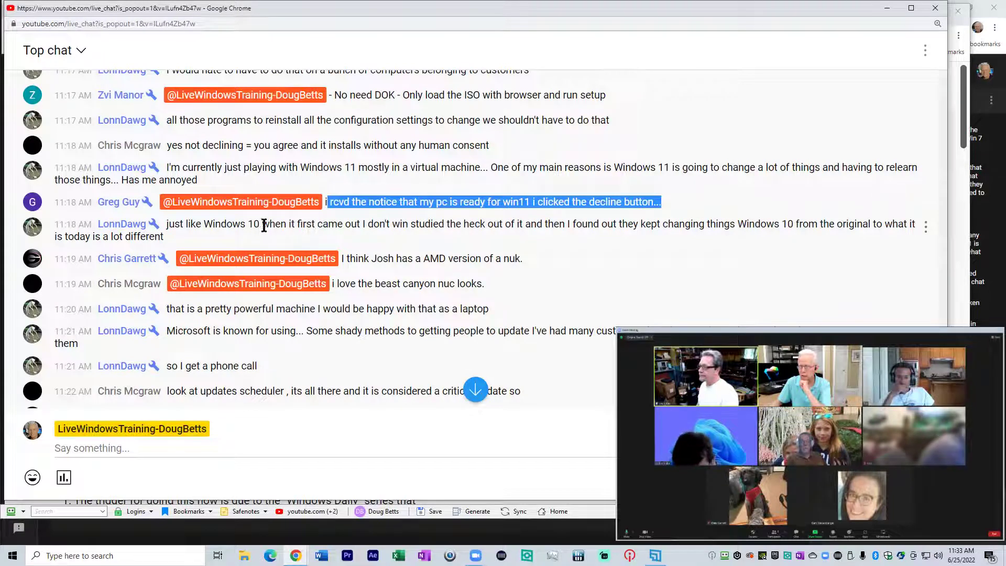
left_click_drag(167, 224, 164, 237)
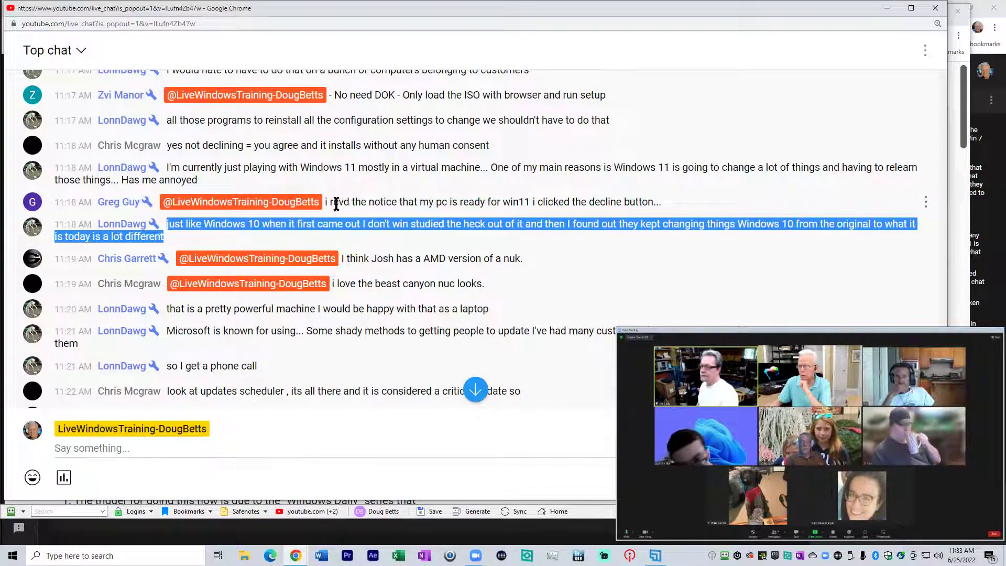
left_click_drag(332, 202, 649, 202)
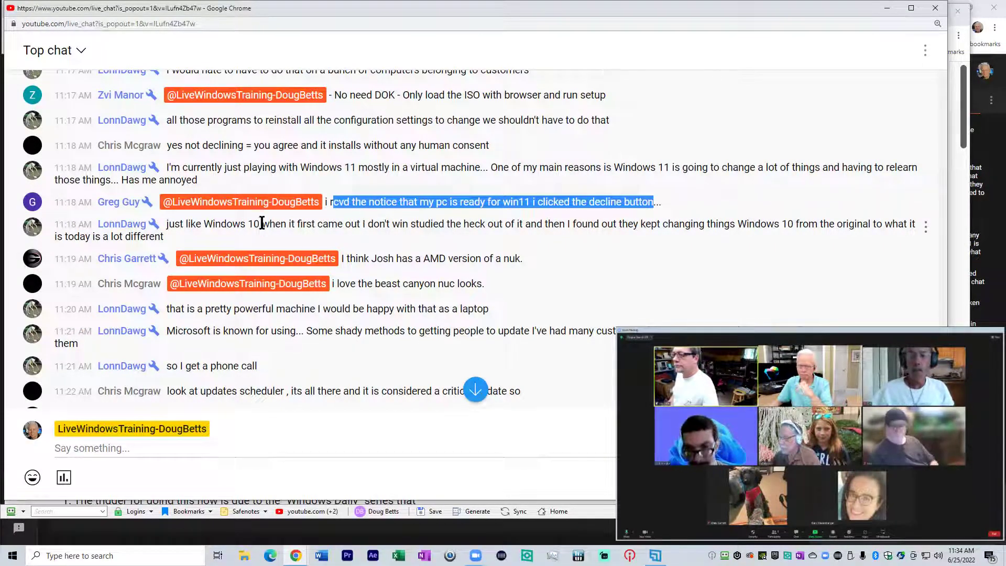
left_click_drag(168, 226, 164, 236)
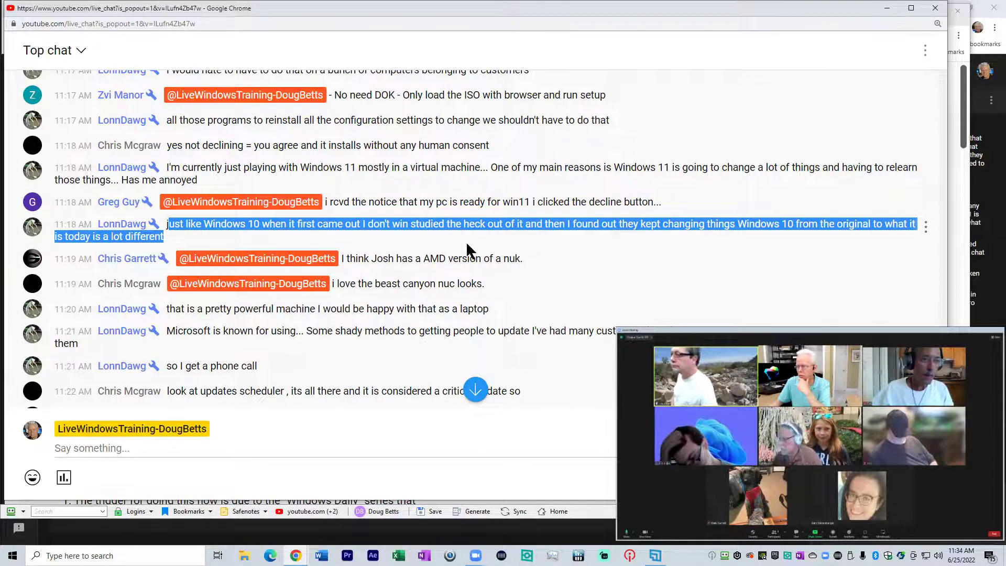
left_click_drag(332, 202, 649, 209)
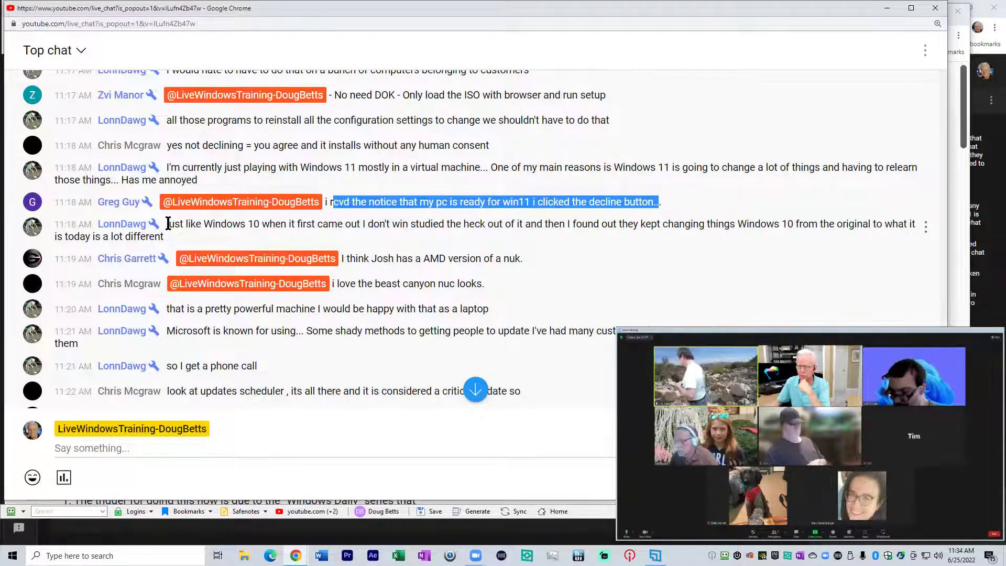
triple_click(165, 224)
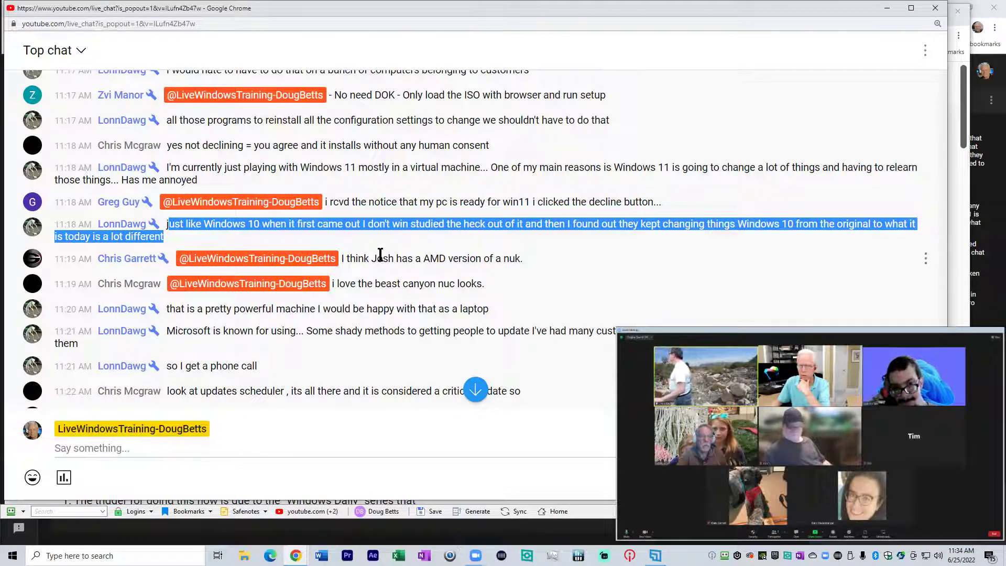
Highlight the chat messages on the AMD version of a nuk and on the beast canyon nuc looks
left_click_drag(343, 260, 523, 259)
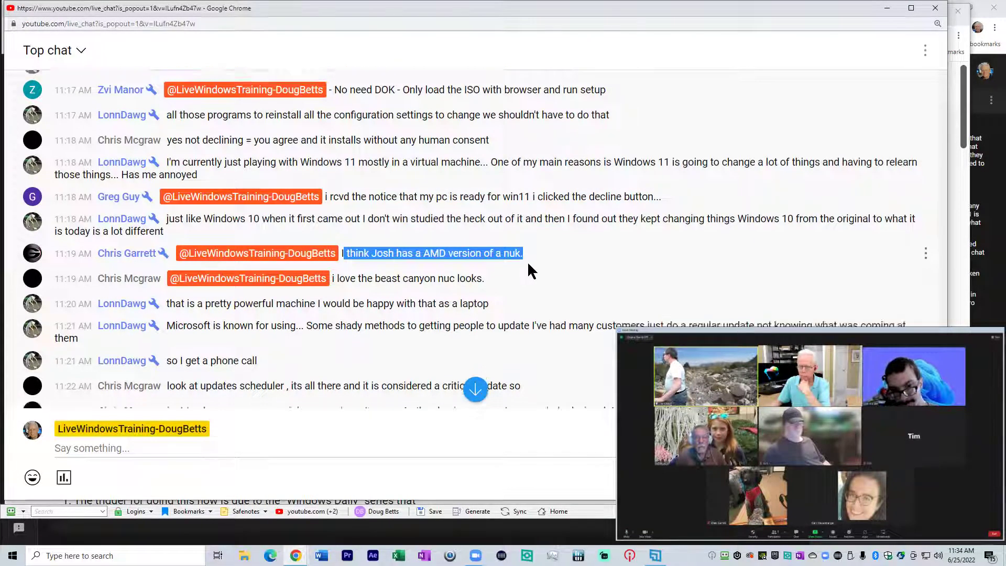
scroll(529, 264, "down", 10)
scroll(531, 272, "up", 5)
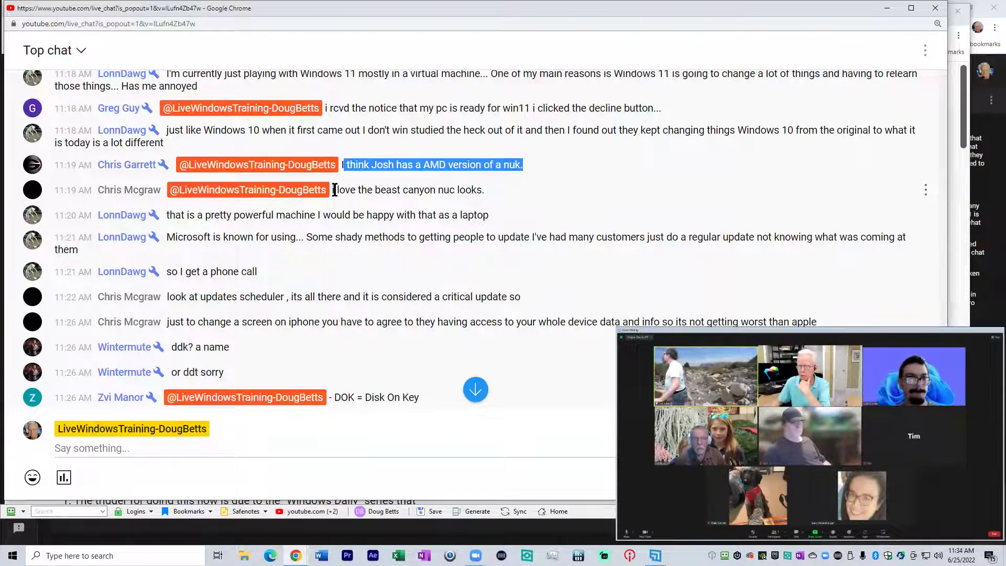
left_click_drag(336, 191, 484, 191)
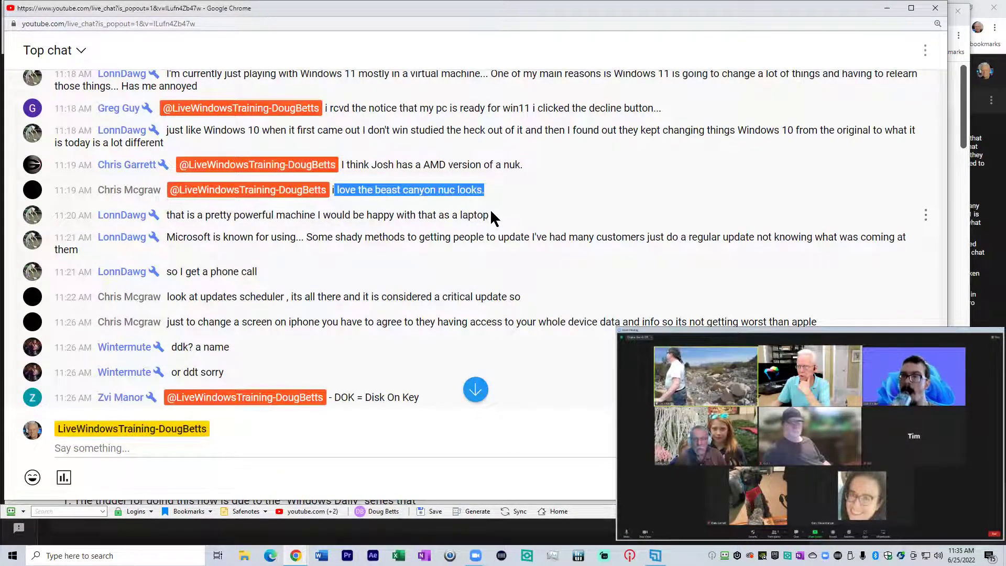
scroll(477, 219, "down", 1)
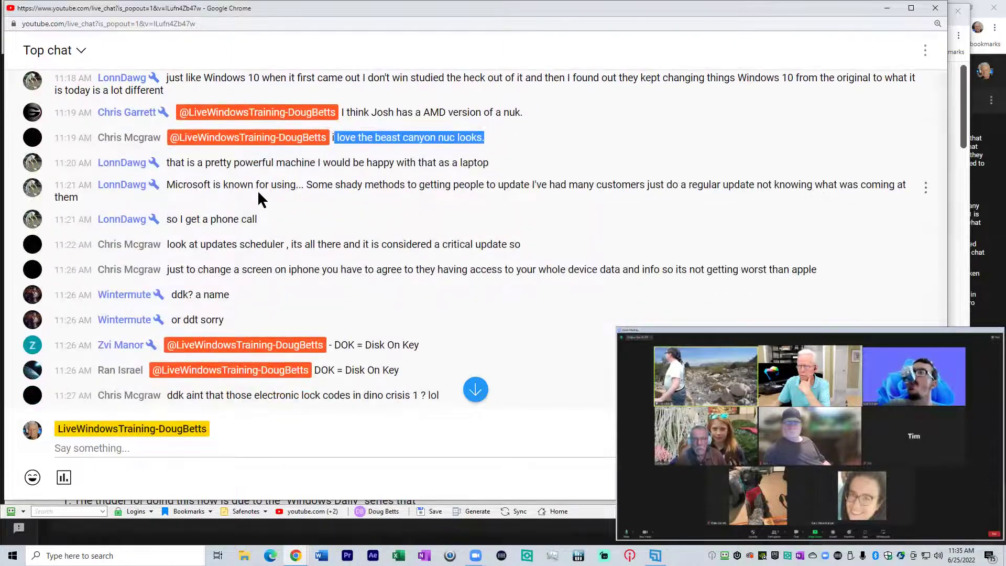
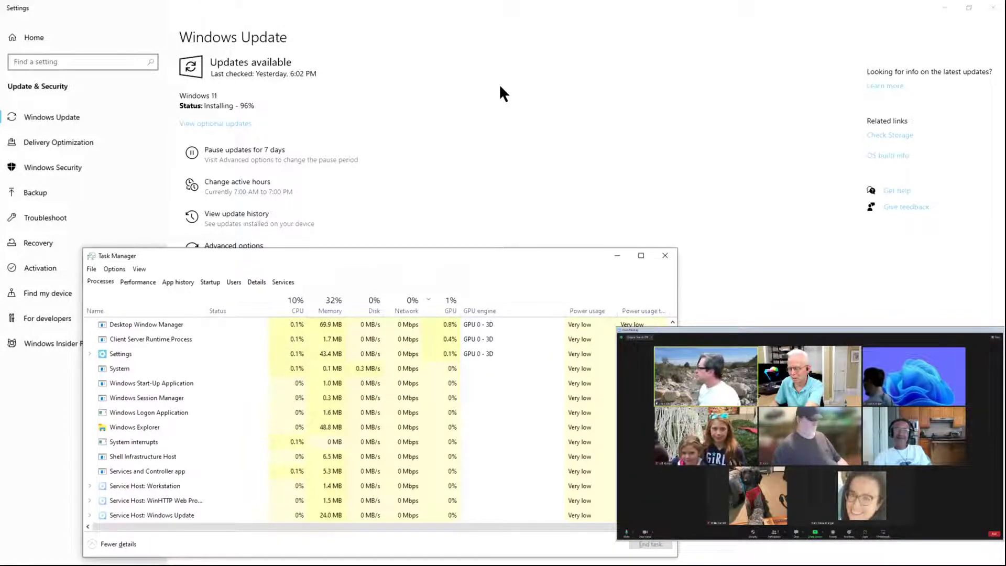
Return to the live chat and highlight the messages on "DOK = Disk On Key" and on novices unknowingly being upgraded to Windows 11
key("alt+Tab")
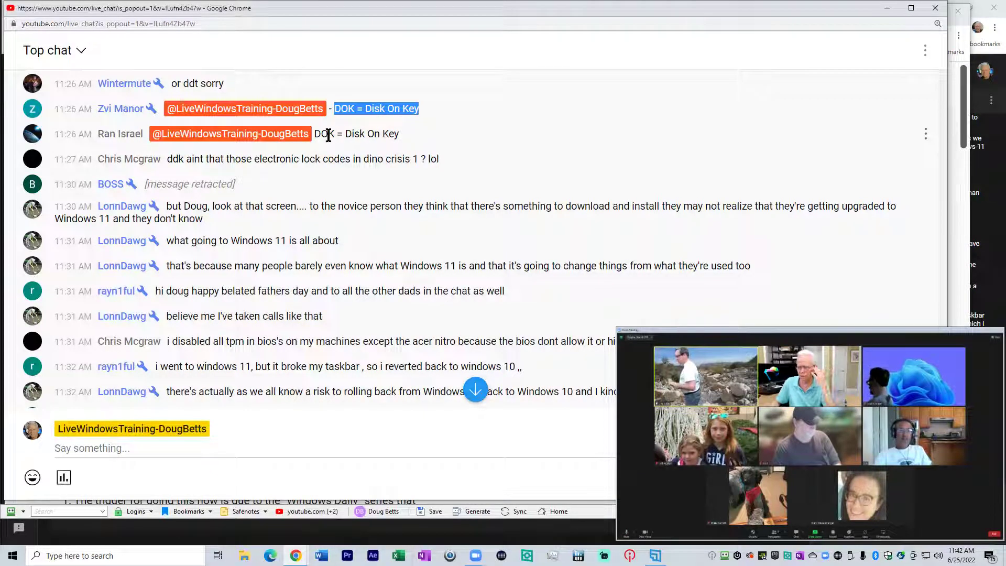
left_click_drag(316, 133, 390, 135)
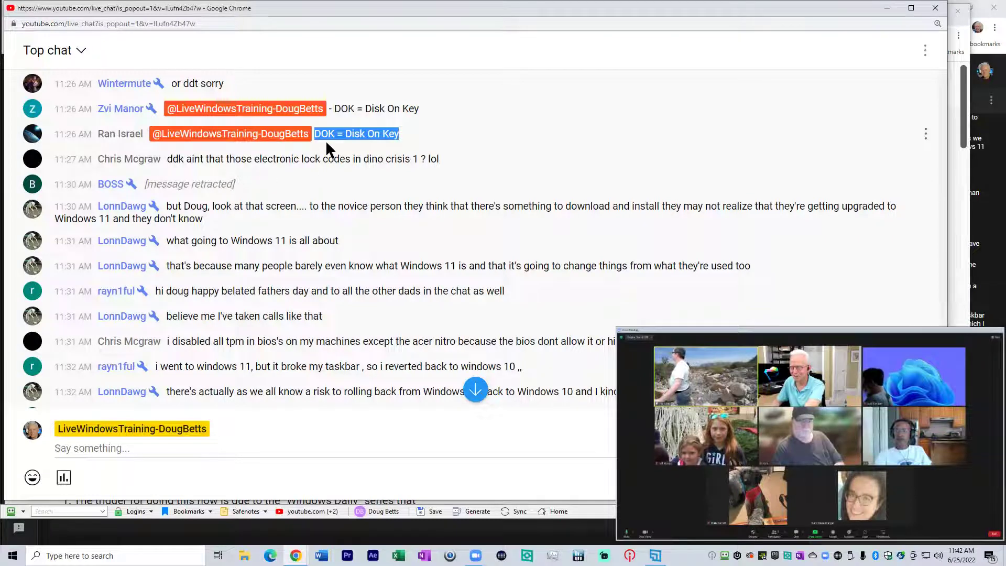
triple_click(168, 206)
left_click_drag(203, 219, 336, 241)
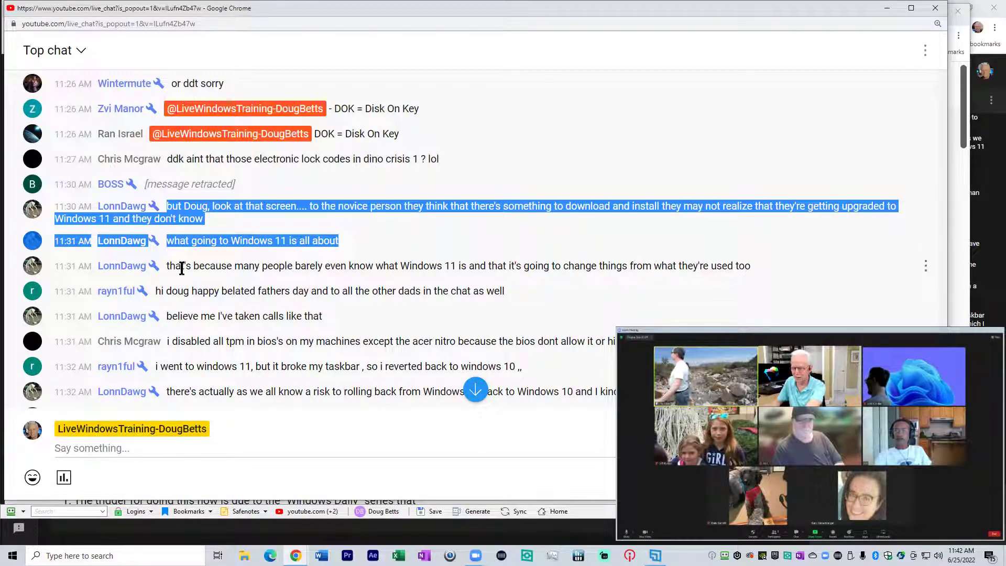
Highlight the chat messages on people barely knowing Windows 11, the belated fathers day greeting and having taken calls like that
left_click_drag(184, 266, 623, 264)
left_click_drag(183, 290, 459, 297)
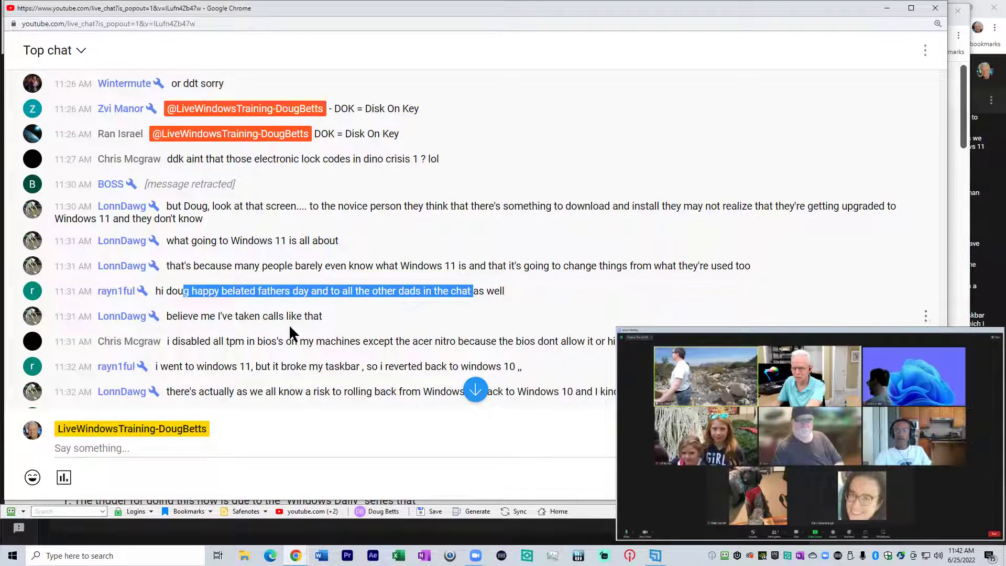
left_click_drag(173, 318, 341, 325)
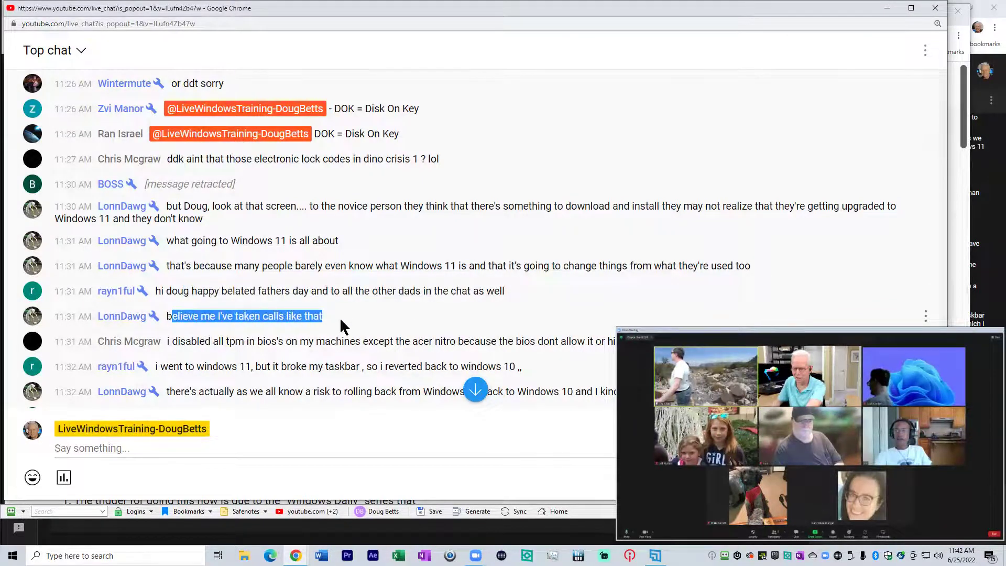
scroll(274, 333, "down", 1)
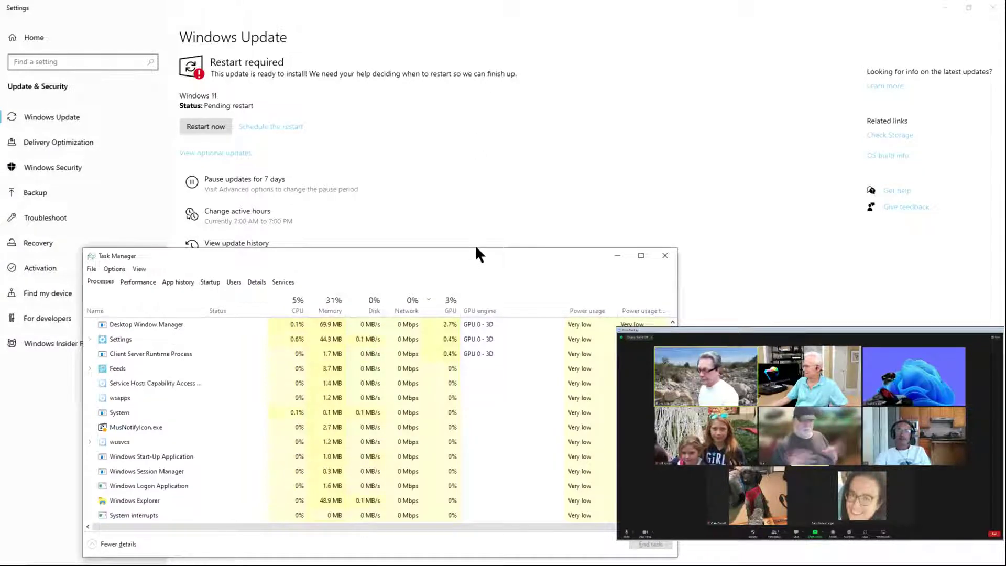
Move the Task Manager window further toward the lower-left corner of the Windows Update page and return to the live chat
left_click_drag(473, 259, 416, 247)
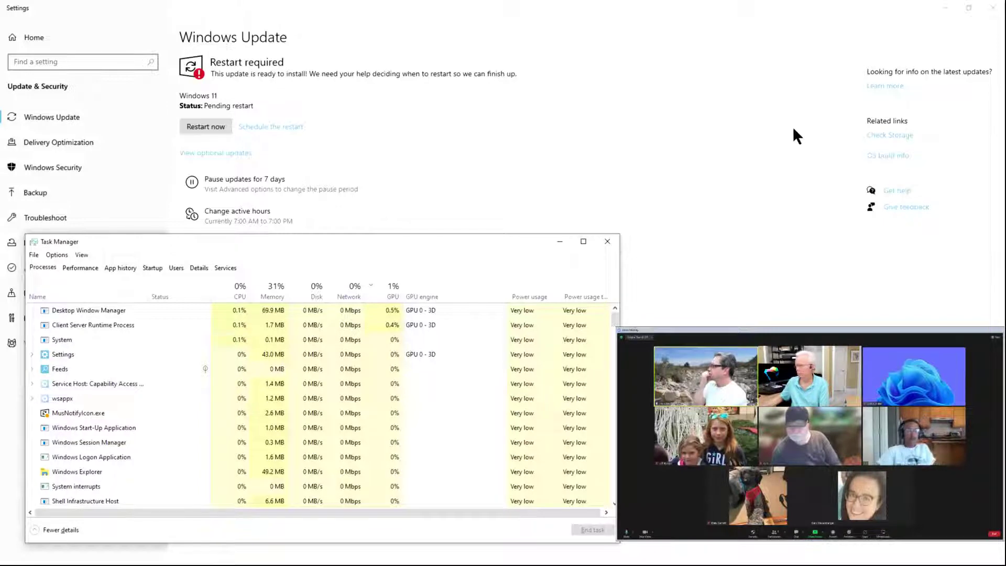
left_click(1001, 52)
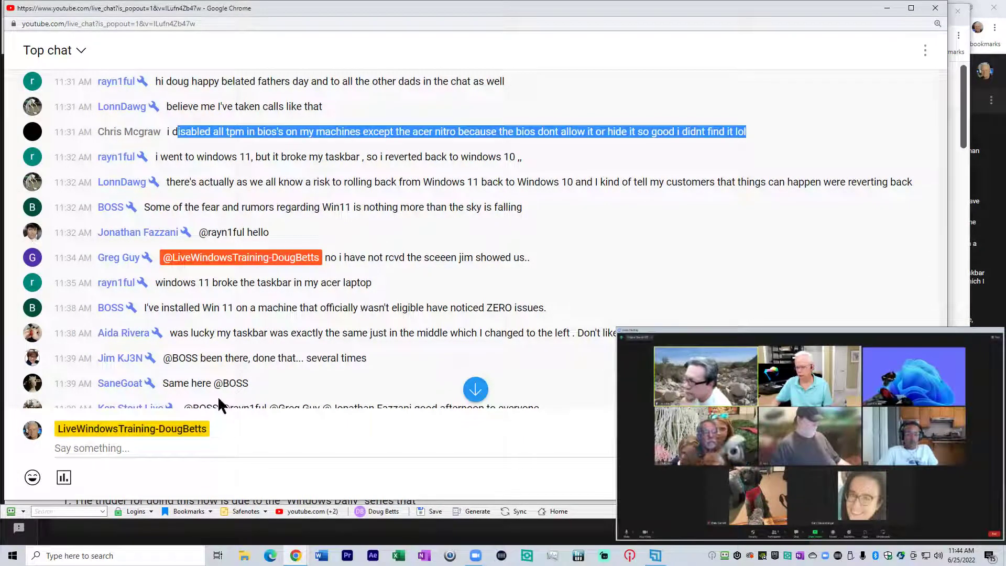
Search Windows for "displa", open the settings for duplicating or extending to a connected display and show the display arrangement
left_click(13, 557)
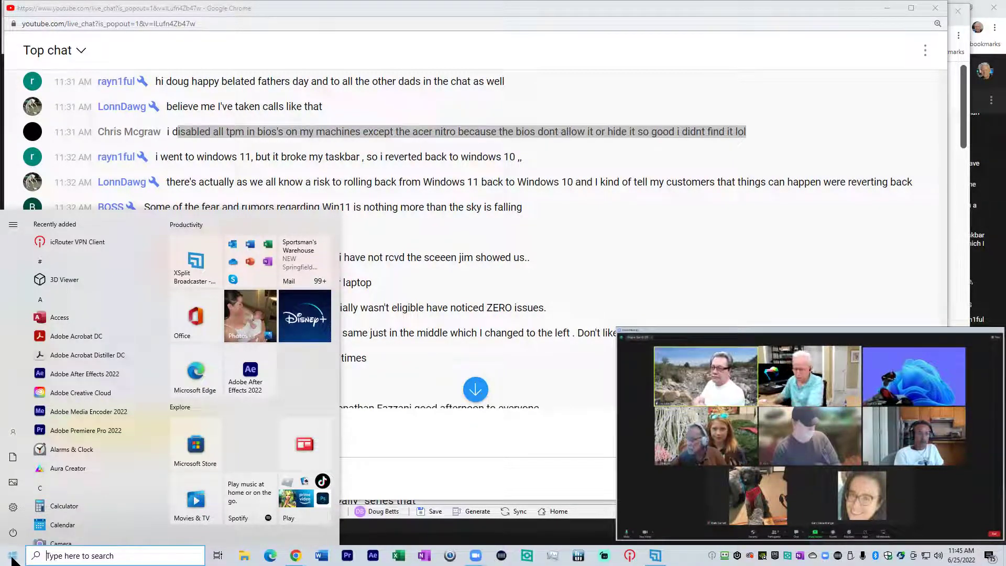
type("d")
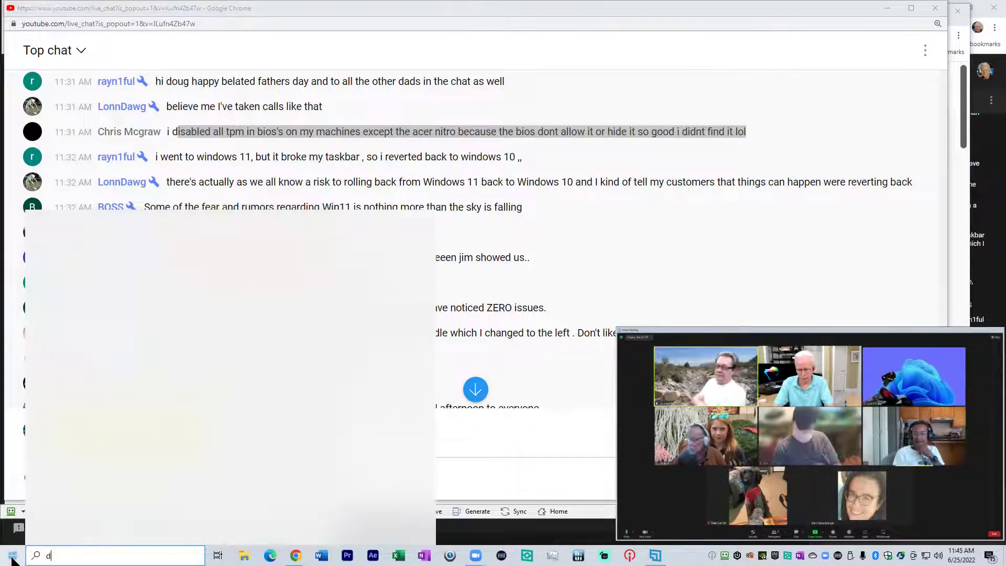
type("is")
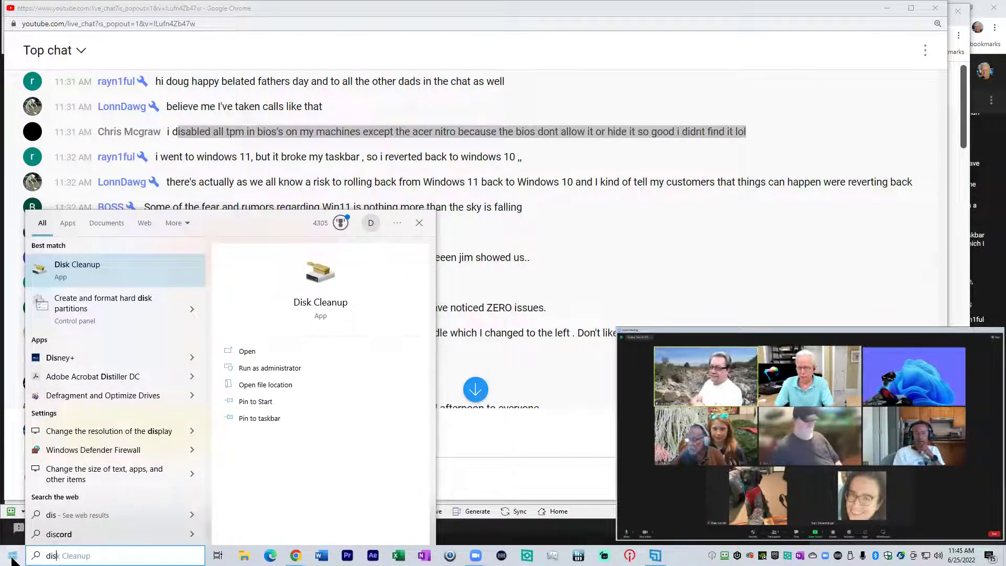
type("pla")
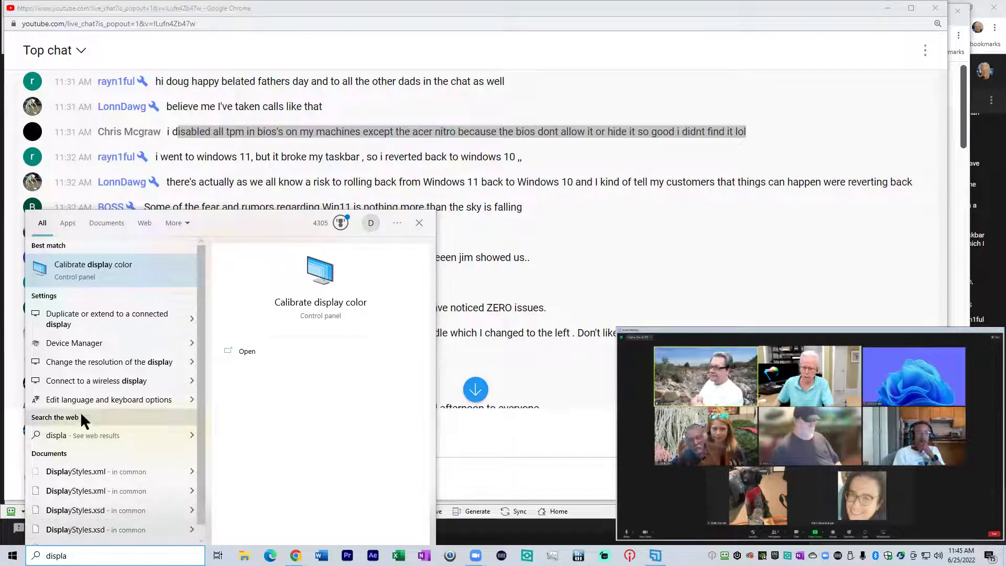
left_click(126, 318)
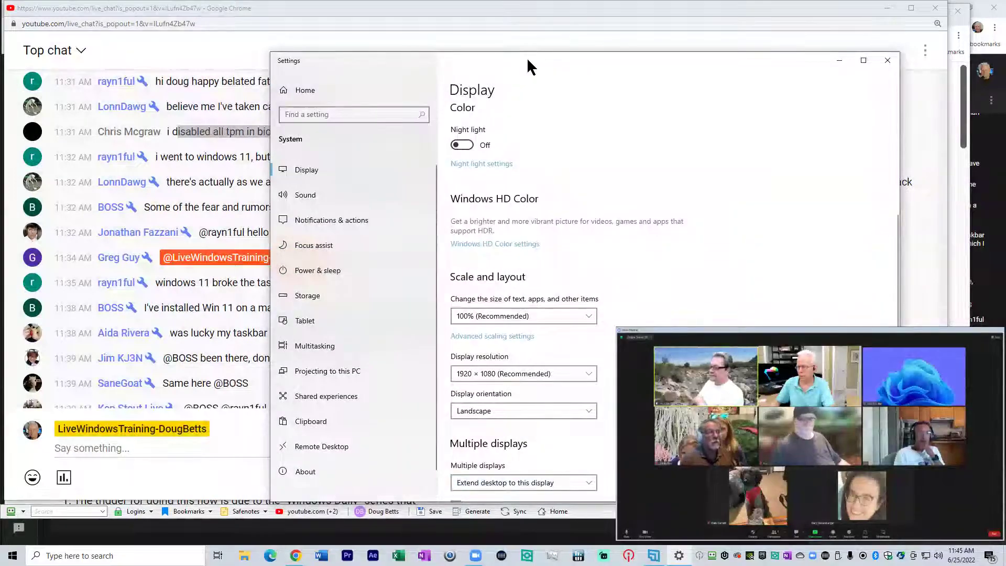
left_click_drag(529, 67, 462, 42)
scroll(552, 287, "down", 1)
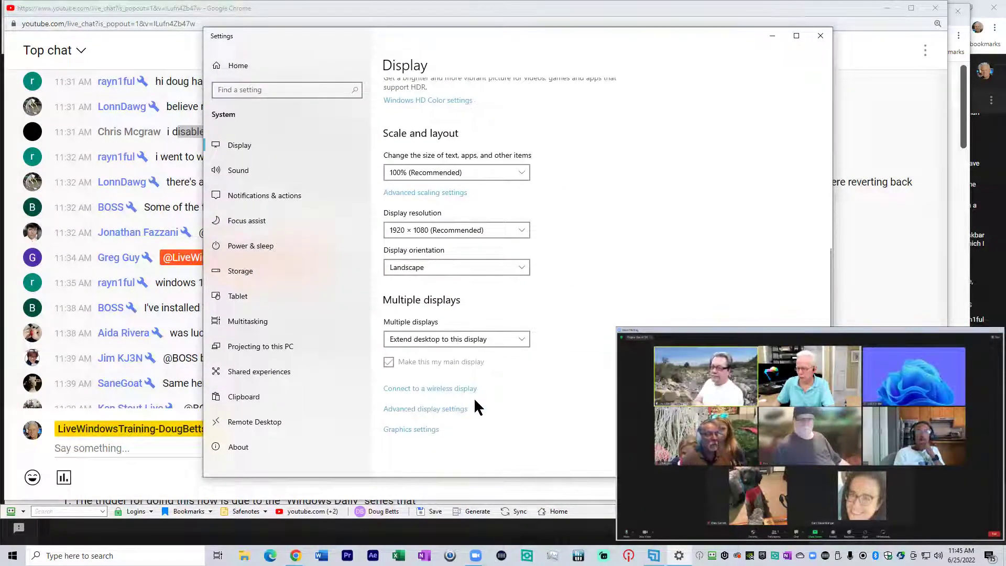
scroll(561, 304, "up", 6)
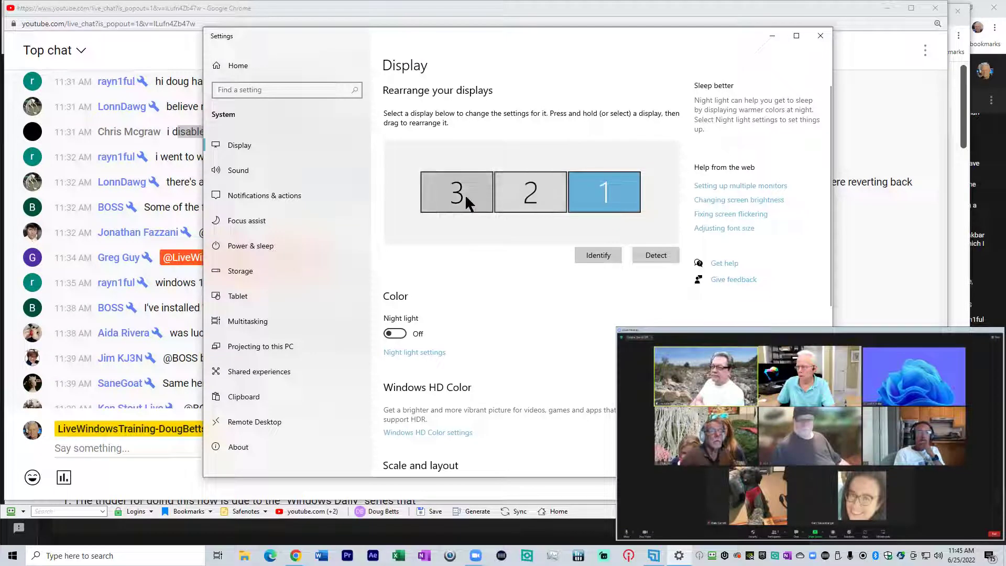
Rearrange the displays into the order 1, 2, 3 from left to right
left_click_drag(588, 200, 453, 201)
left_click_drag(527, 199, 577, 203)
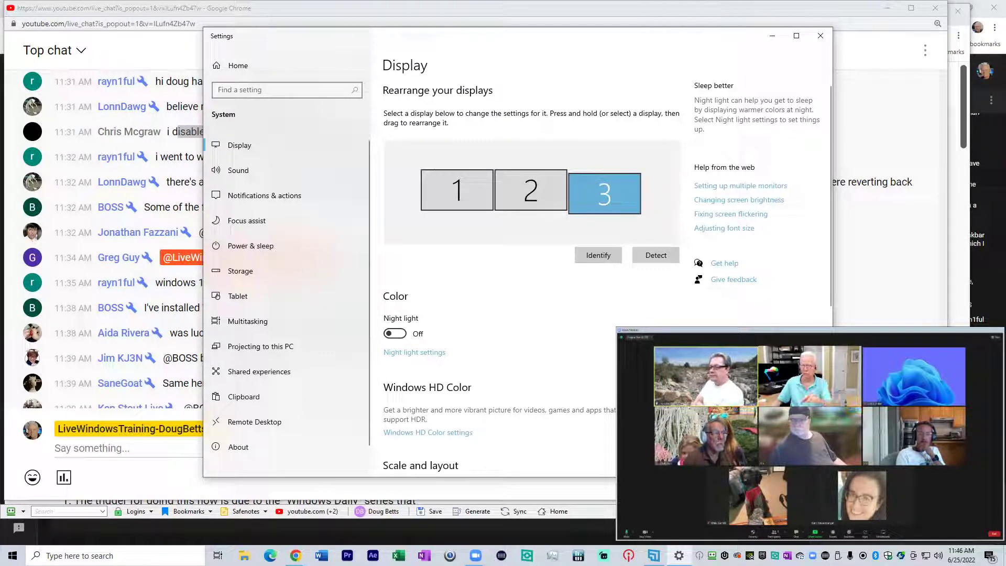
Rearrange the displays into the order 3, 2, 1 with display 2 slightly lower than the others, and apply the arrangement
left_click_drag(627, 195, 469, 205)
left_click(529, 199)
left_click_drag(529, 199, 597, 194)
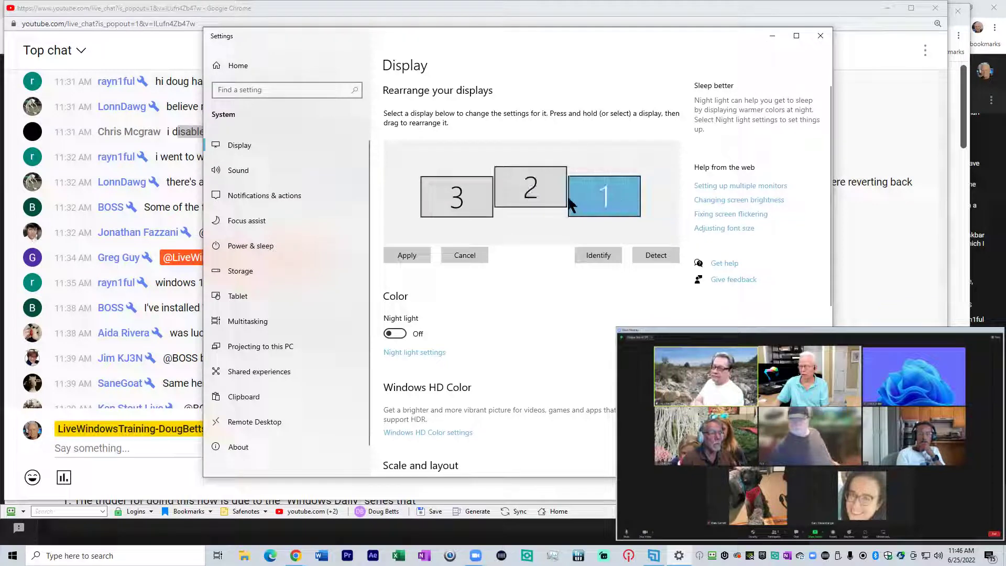
left_click(544, 194)
left_click(406, 255)
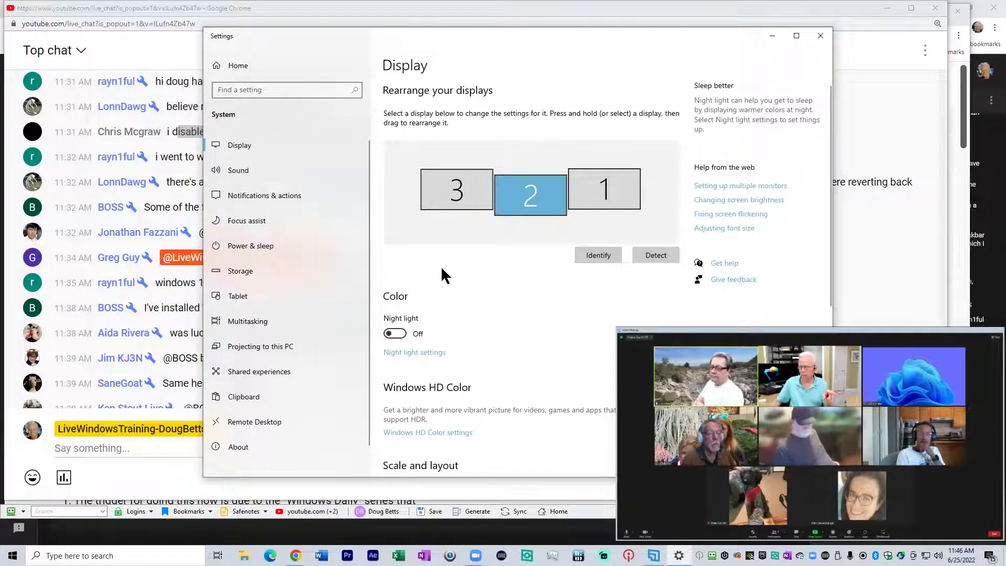
Align displays 3, 2 and 1 level in a single row in that order and apply the arrangement
left_click(599, 189)
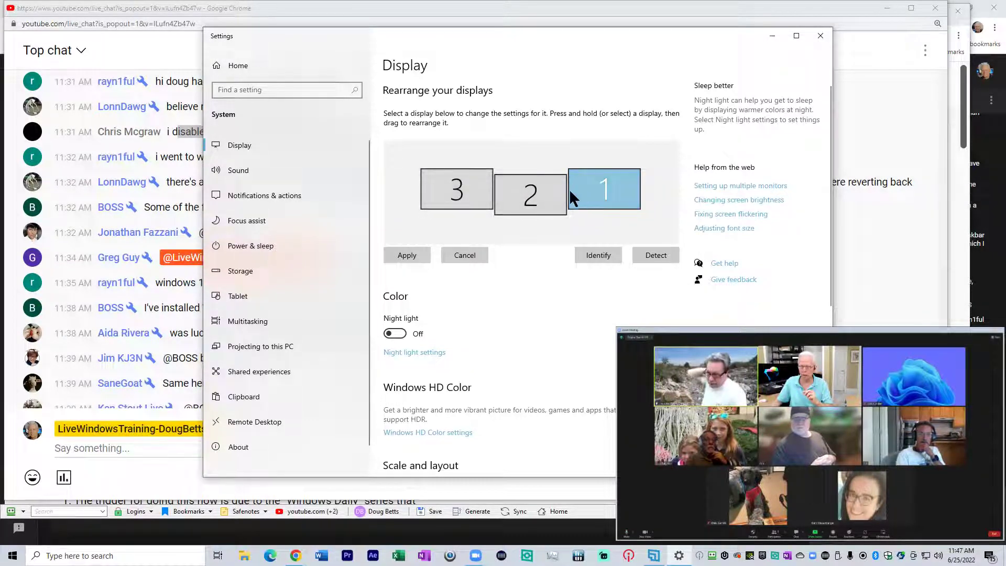
left_click_drag(546, 190, 546, 199)
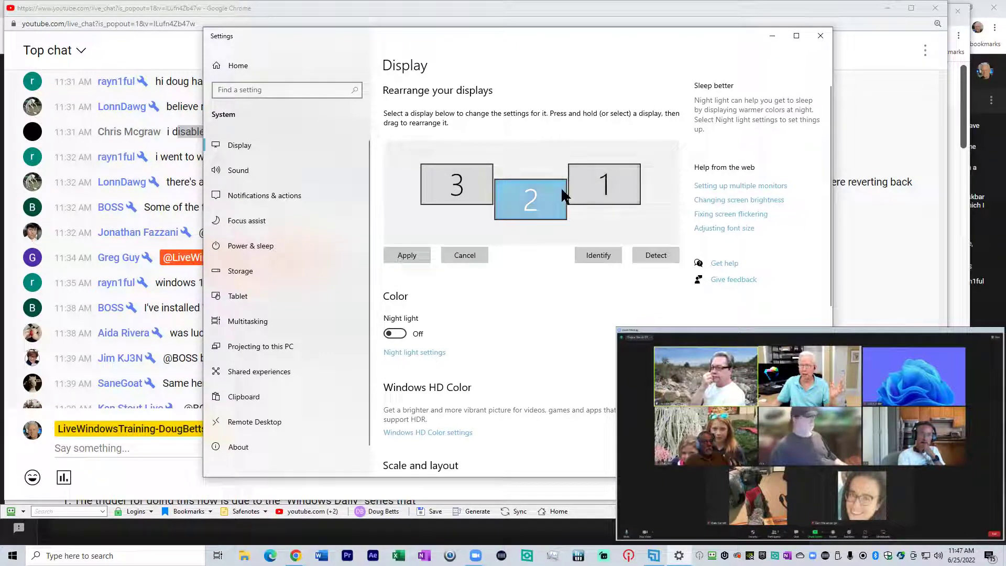
mouse_move(561, 186)
left_mouse_down()
mouse_move(549, 200)
mouse_move(551, 187)
left_mouse_up()
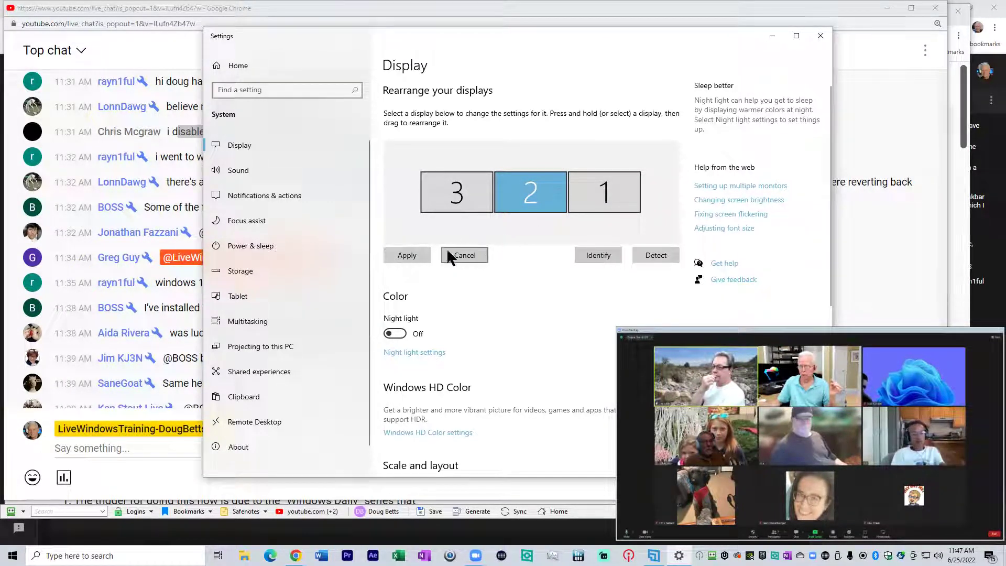
left_click(419, 255)
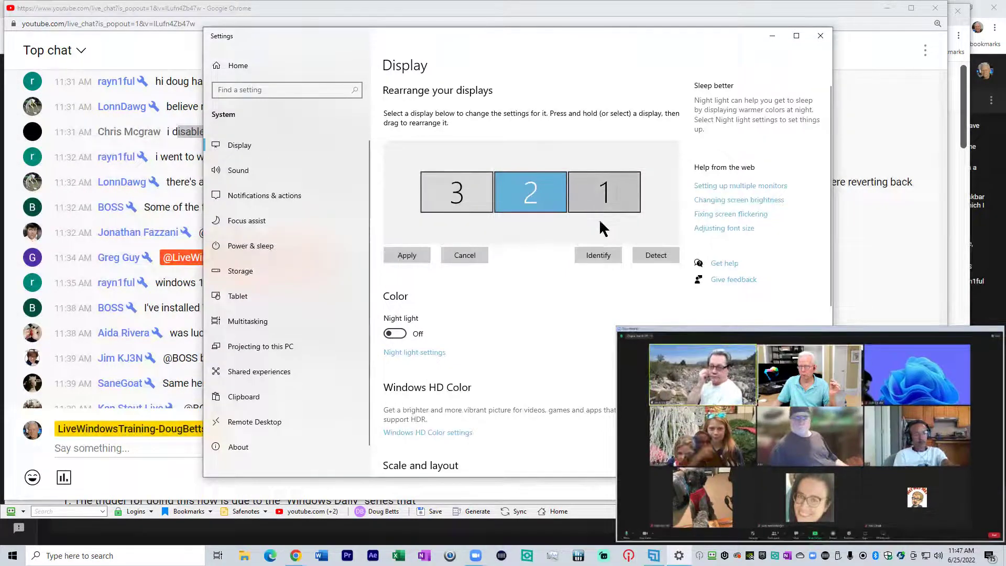
Identify the connected displays by showing their numbers on the screens, and close the display settings
left_click(599, 257)
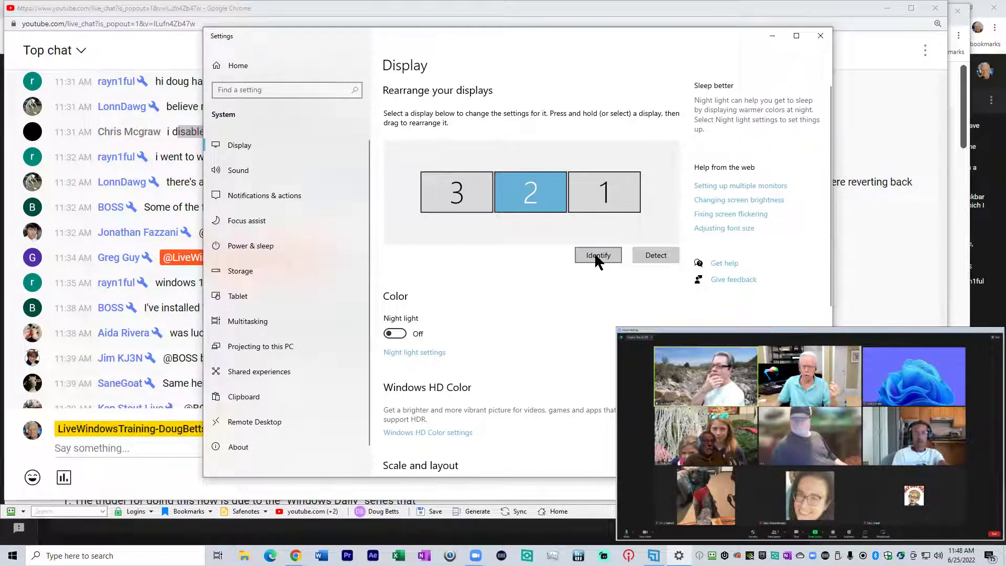
left_click(596, 255)
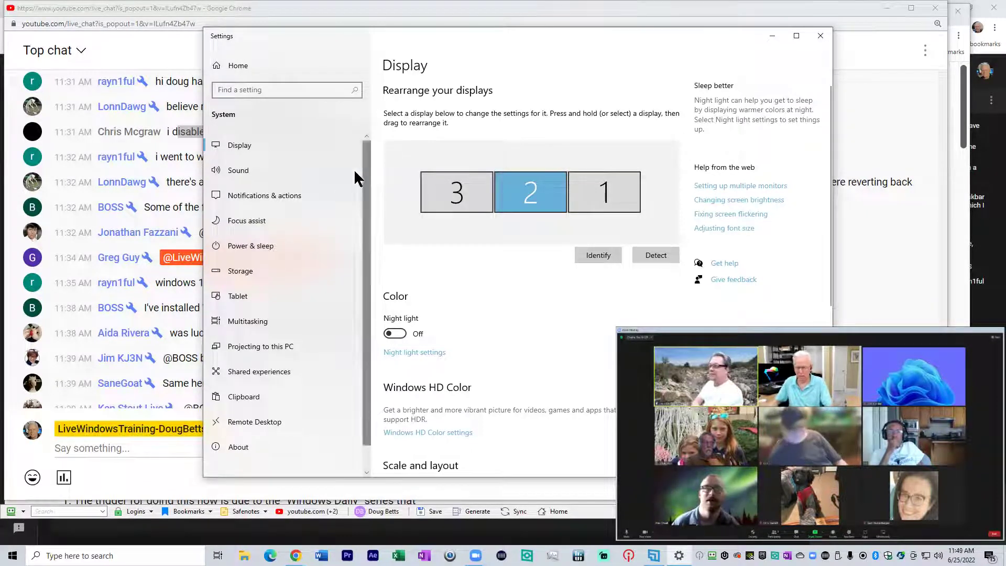
left_click(821, 35)
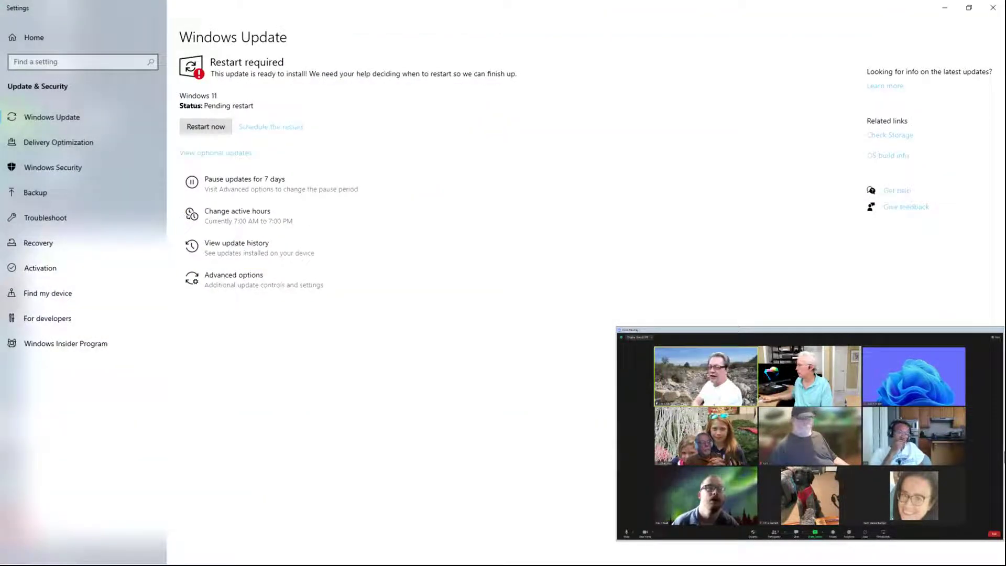
Restart the PC to install the pending Windows 11 update, forcing the restart although Task Manager is still open
left_click(210, 128)
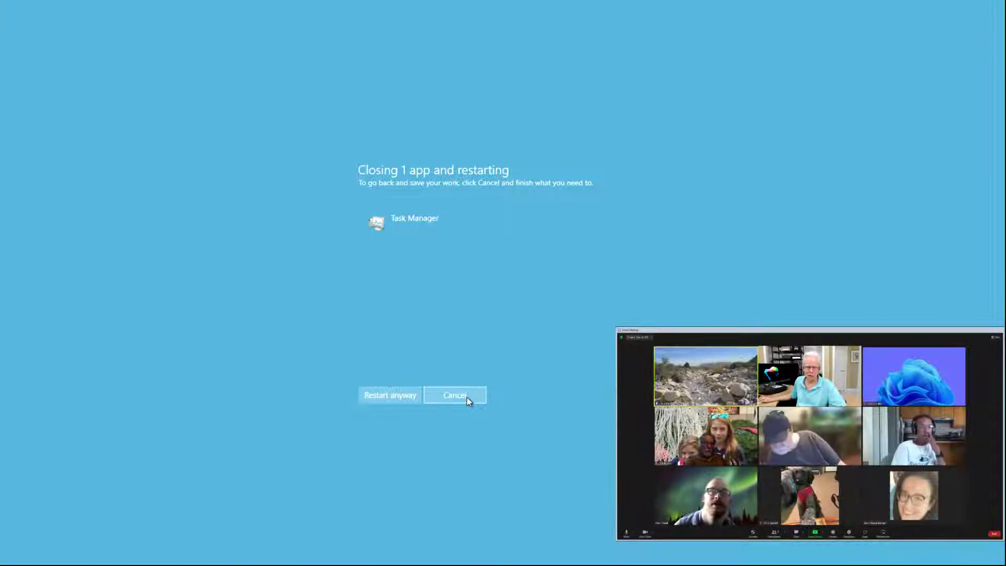
left_click(390, 395)
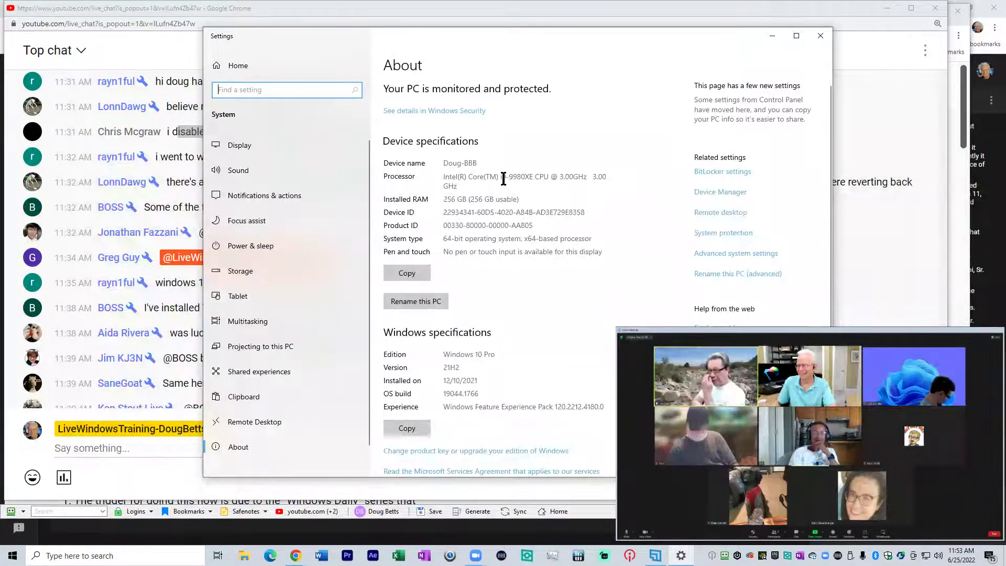
Highlight the processor speed and installed RAM in the device specifications, and close the About page
left_click_drag(500, 178, 600, 176)
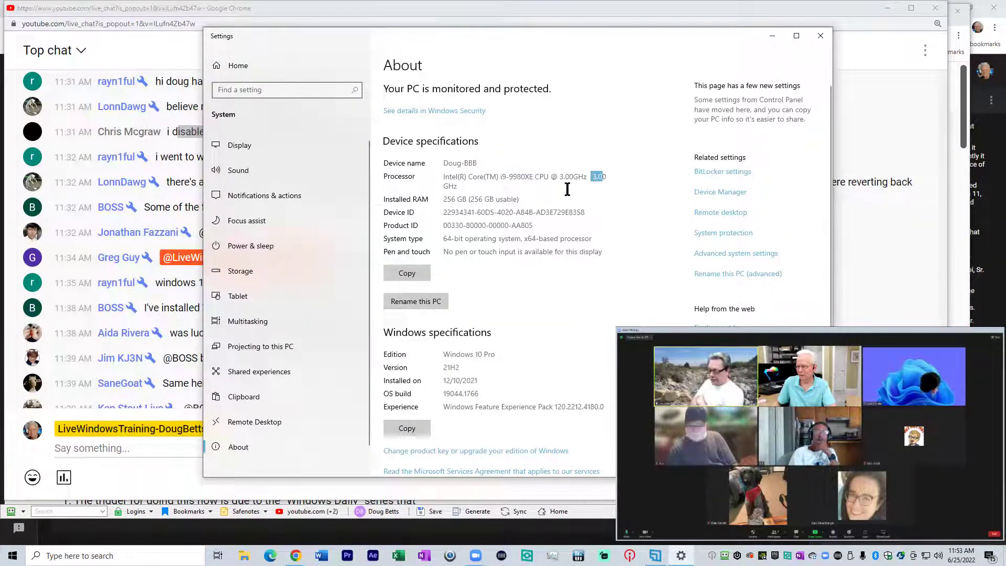
left_click_drag(443, 199, 469, 199)
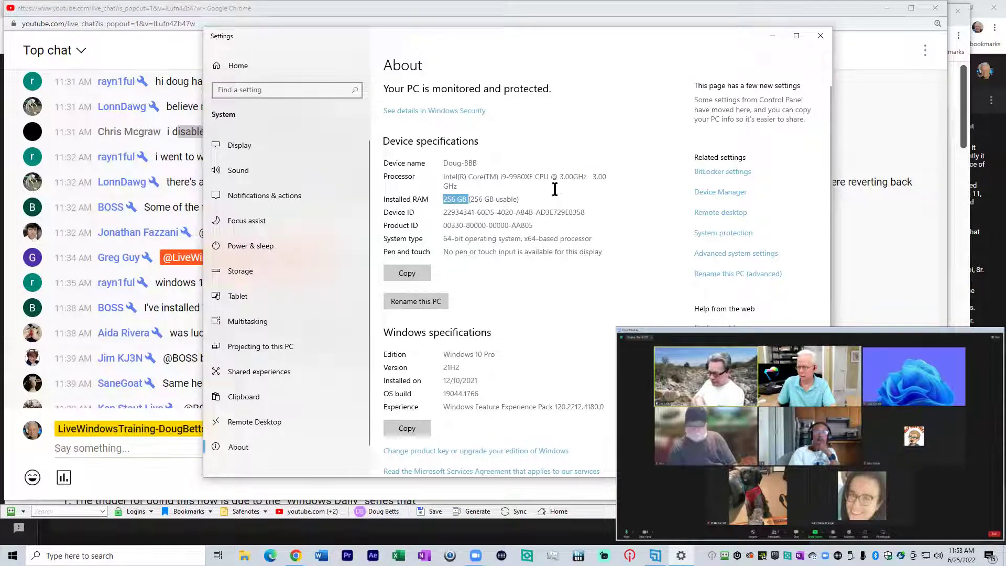
left_click(819, 37)
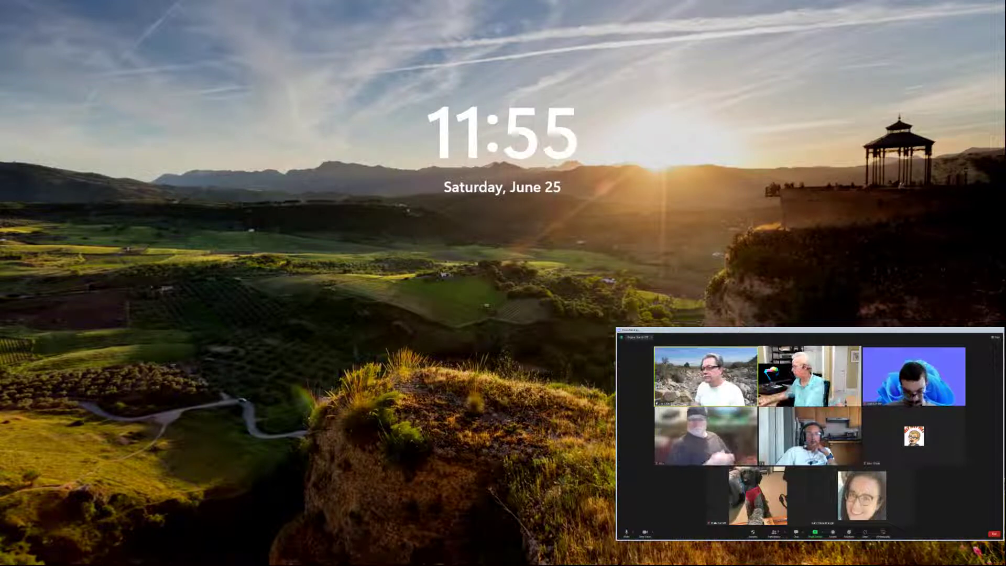
Sign in to the upgraded PC by entering the account PIN, and open Task Manager
key("space")
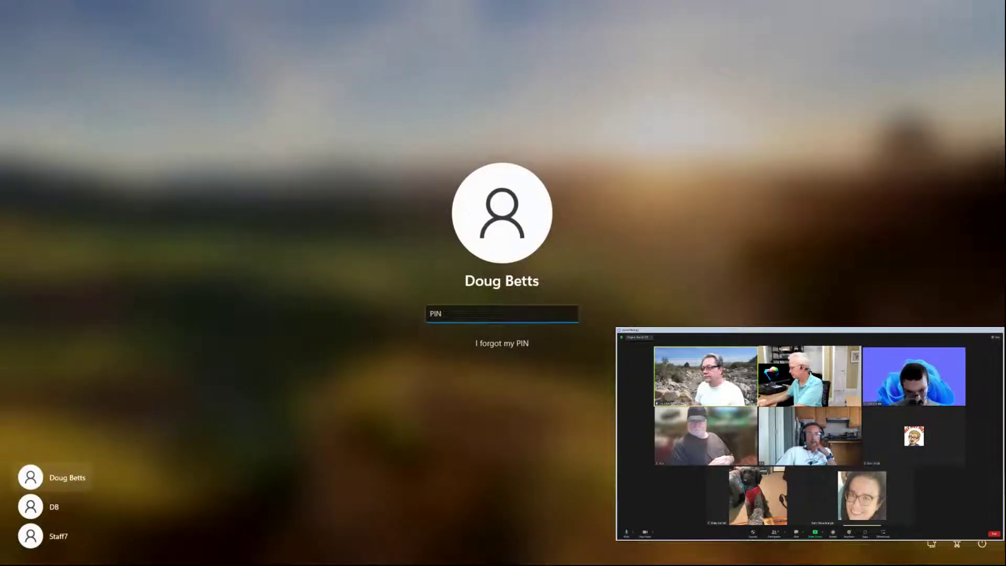
key("Return")
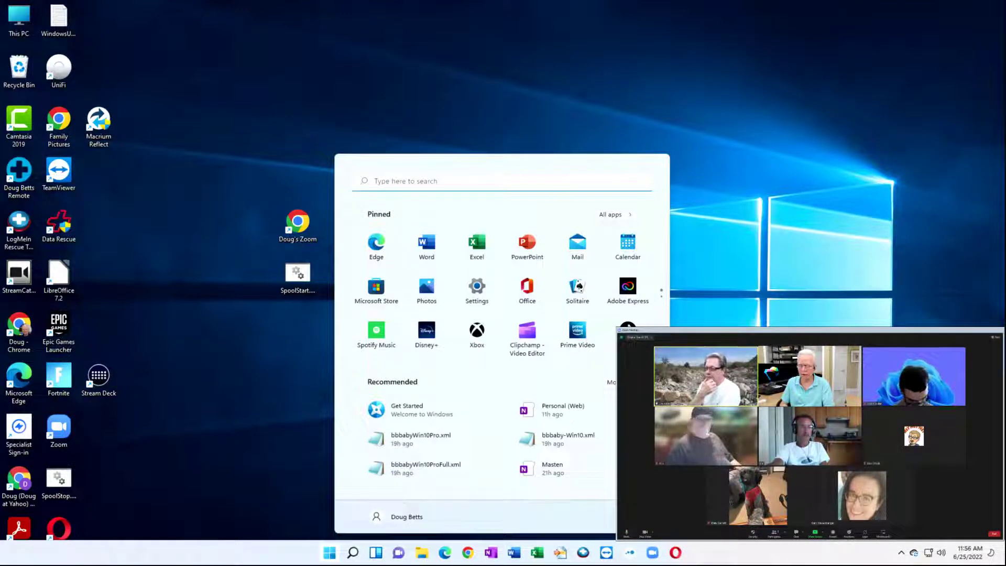
key("ctrl+shift+Escape")
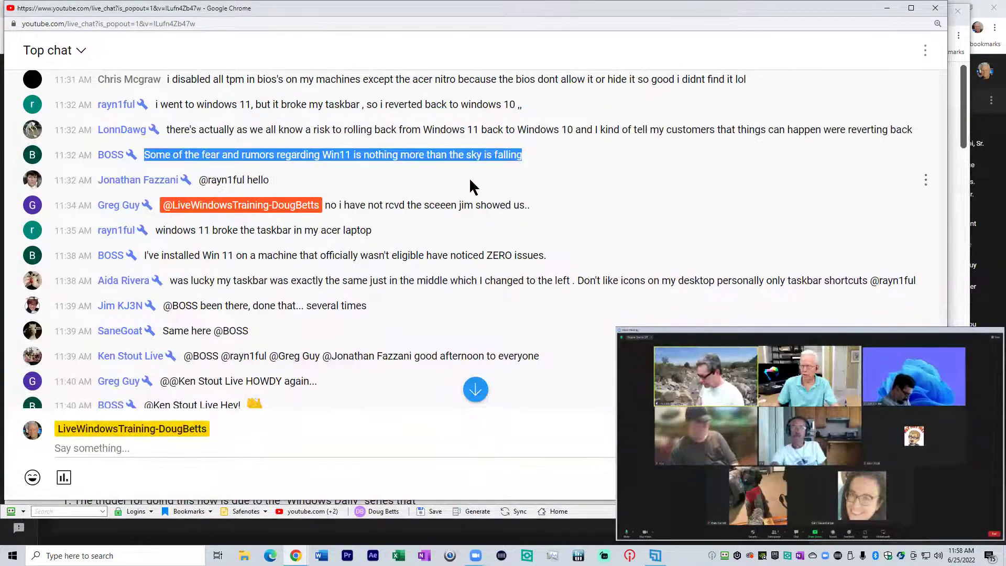
Highlight the 11:34 AM chat comment about not having received the screen, and read on to the 11:49 AM messages
left_click_drag(331, 206, 524, 206)
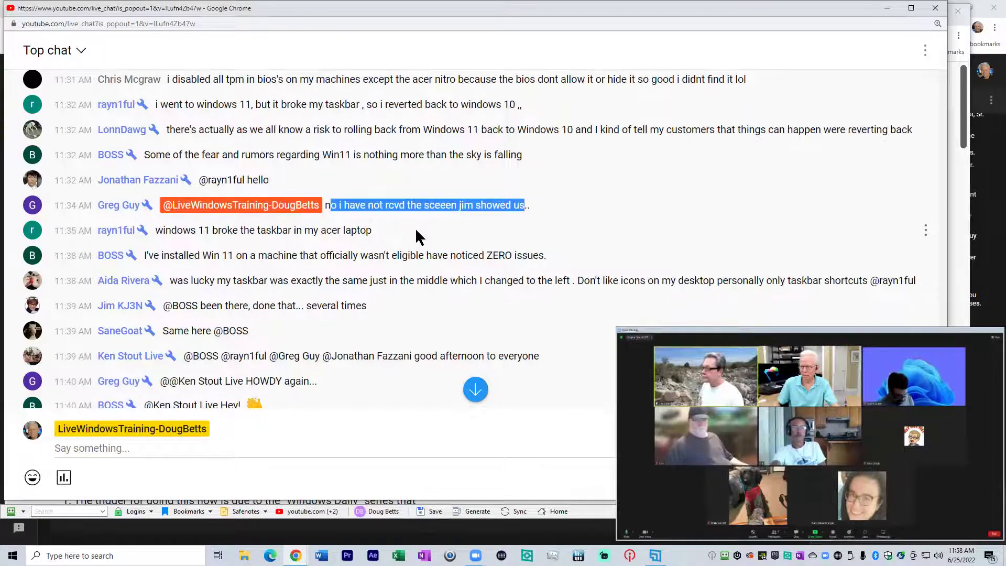
scroll(415, 227, "down", 10)
scroll(394, 193, "up", 3)
scroll(394, 196, "up", 10)
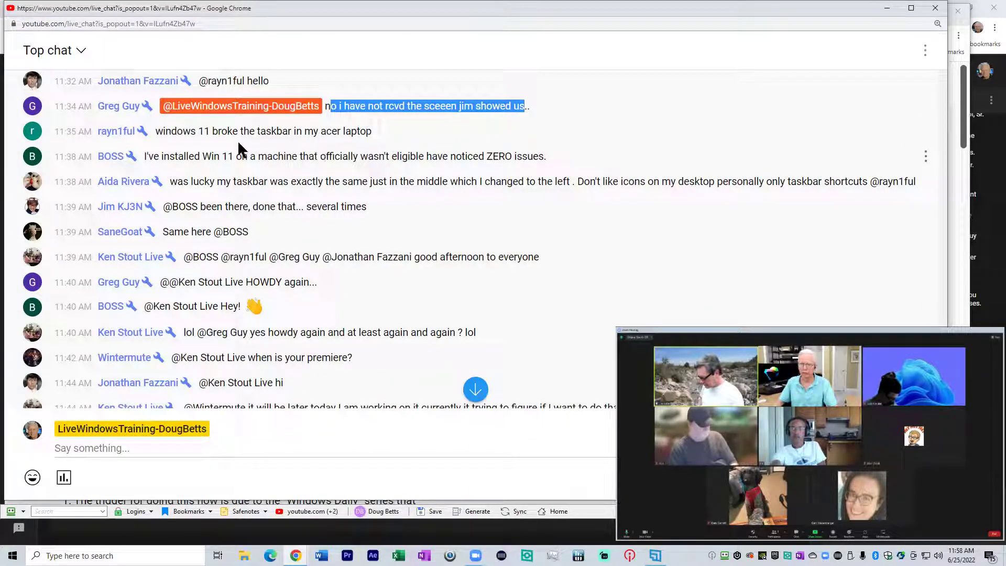
scroll(257, 194, "down", 3)
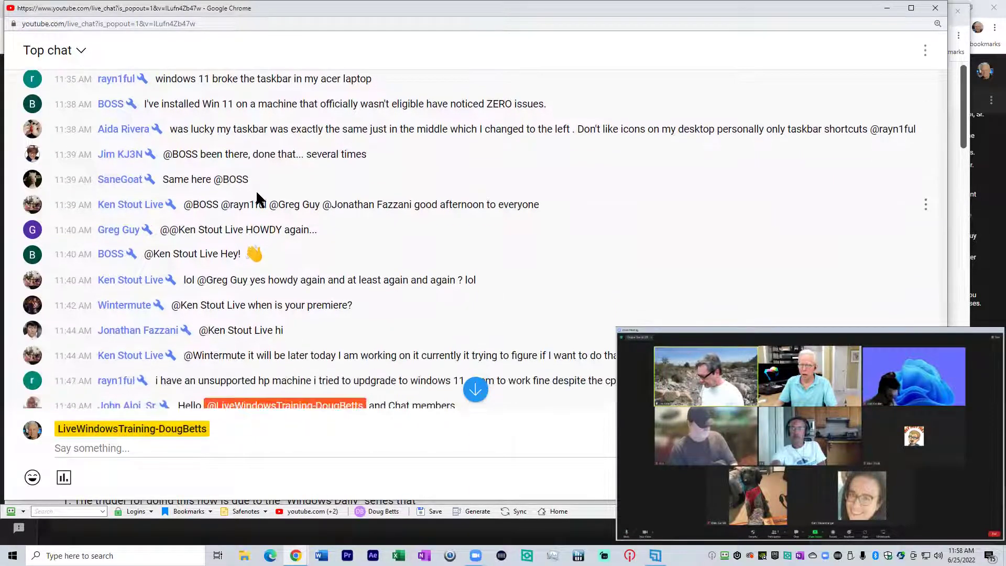
scroll(257, 194, "down", 4)
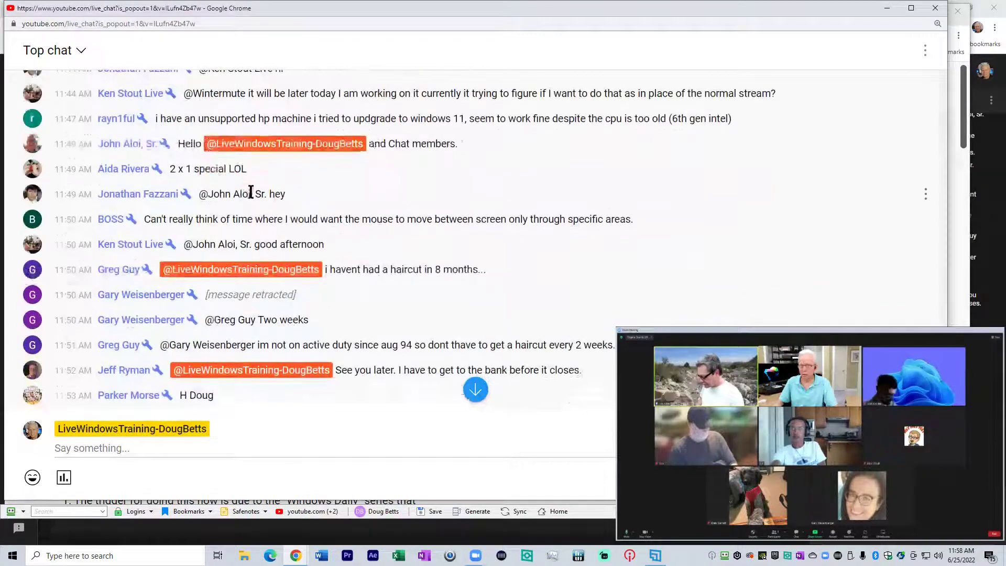
Highlight the 11:49 AM greeting to the chat members and the haircut comment while reading on through the 11:50 AM to 11:58 AM messages
left_click_drag(373, 144, 454, 145)
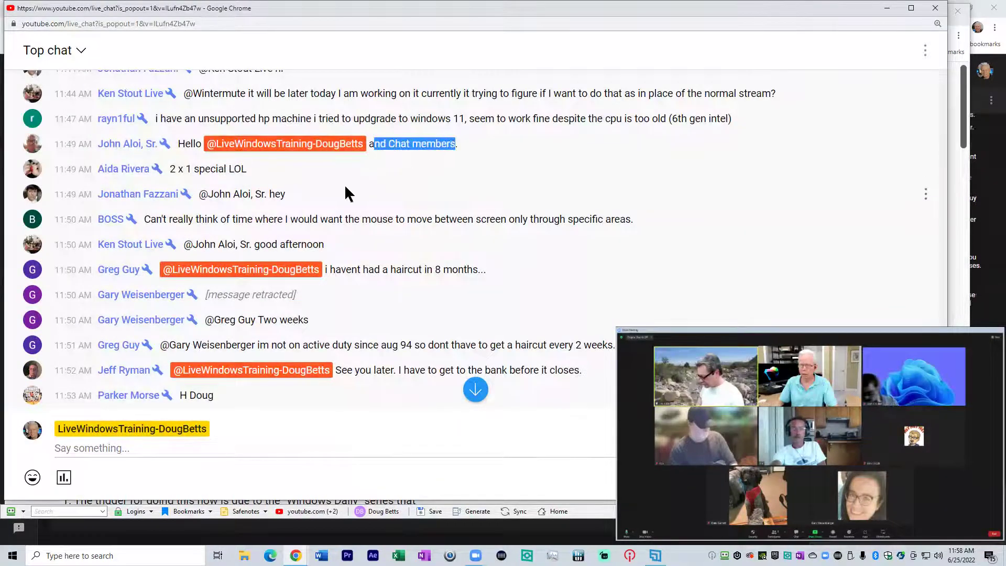
scroll(320, 189, "down", 1)
scroll(263, 167, "down", 1)
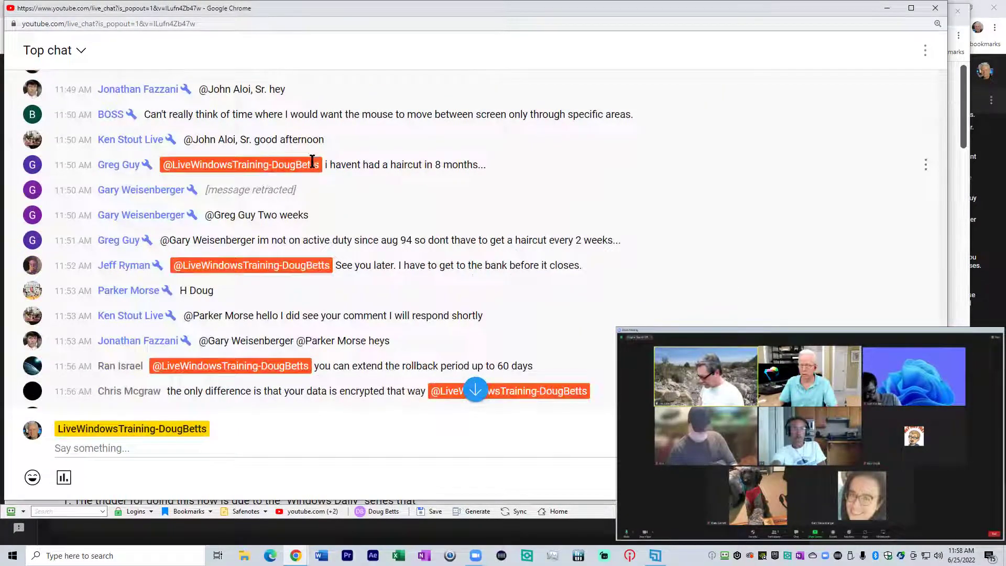
scroll(264, 162, "down", 2)
left_click_drag(329, 91, 485, 93)
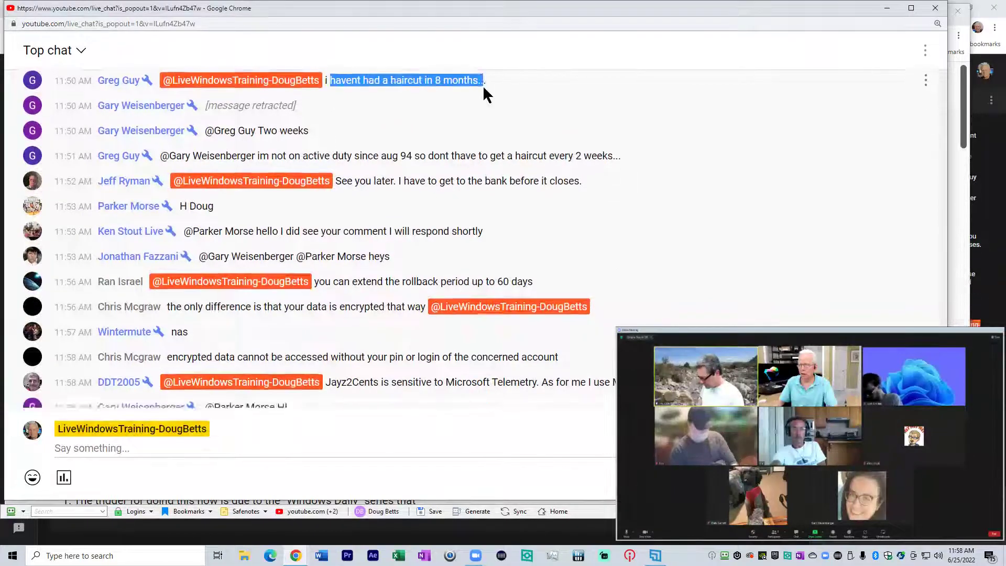
scroll(457, 142, "up", 2)
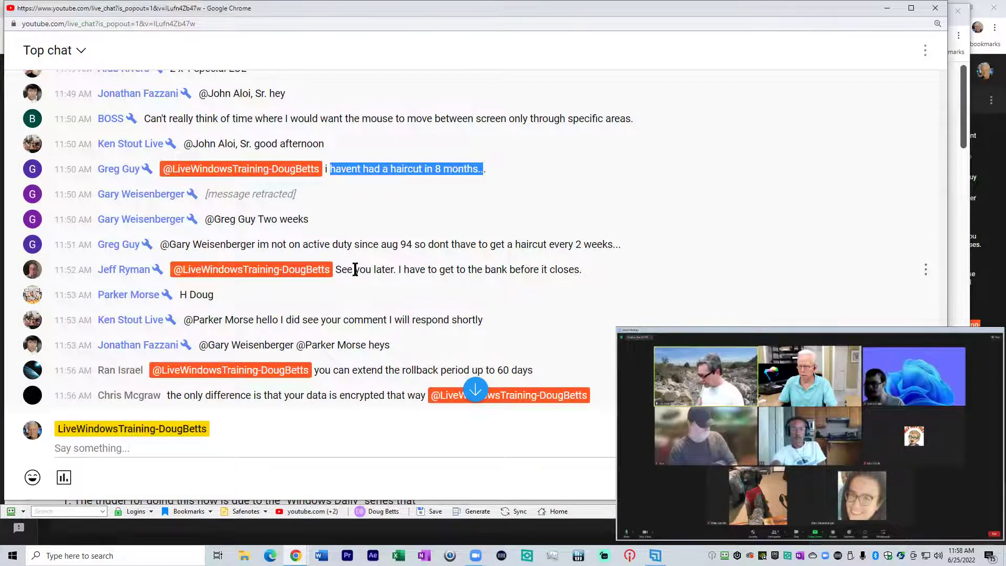
scroll(356, 269, "down", 4)
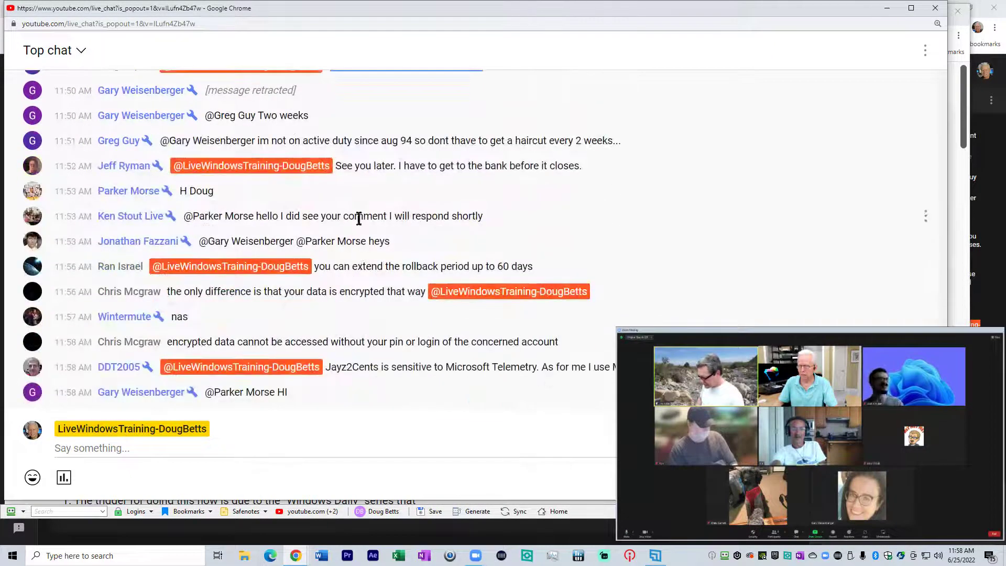
Highlight the chat comments about getting to the bank, extending the rollback period up to 60 days, and data encryption being the only difference
left_click_drag(336, 166, 583, 164)
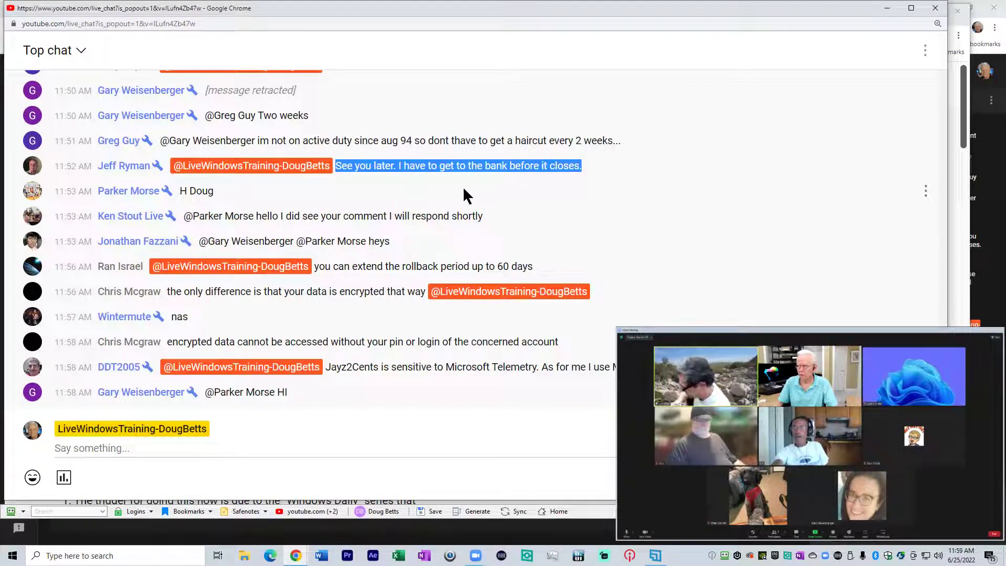
scroll(323, 217, "up", 1)
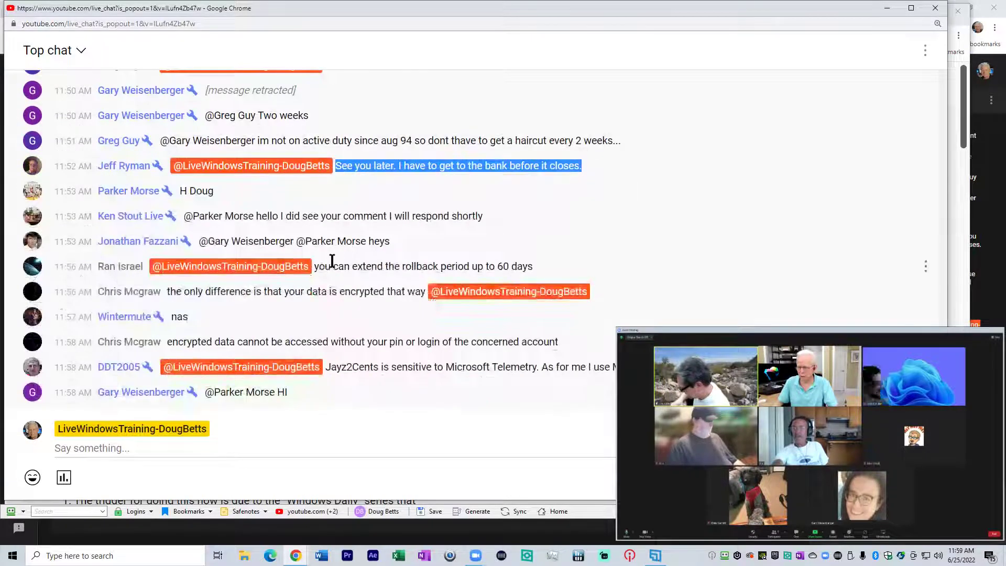
left_click_drag(319, 267, 529, 267)
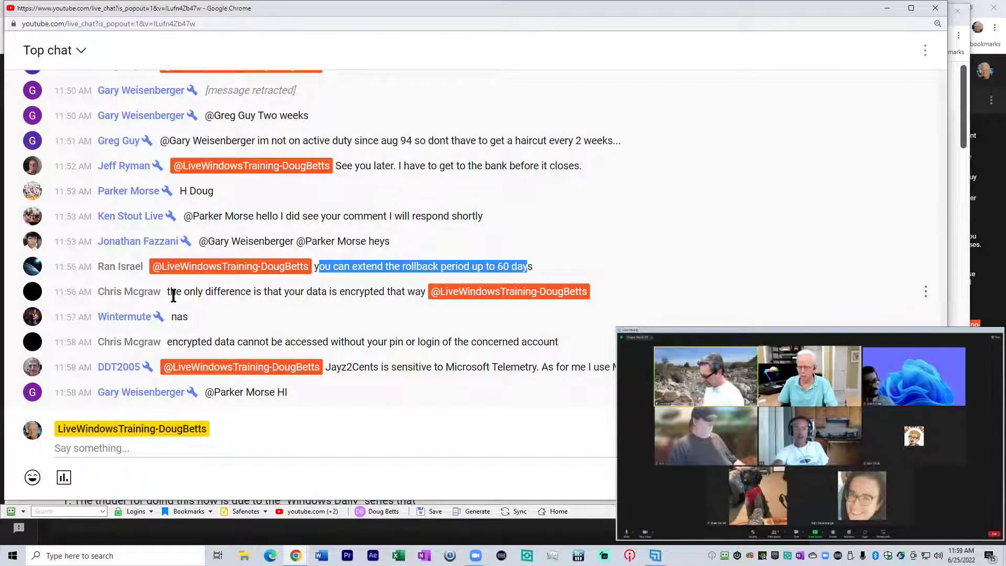
left_click_drag(176, 291, 423, 294)
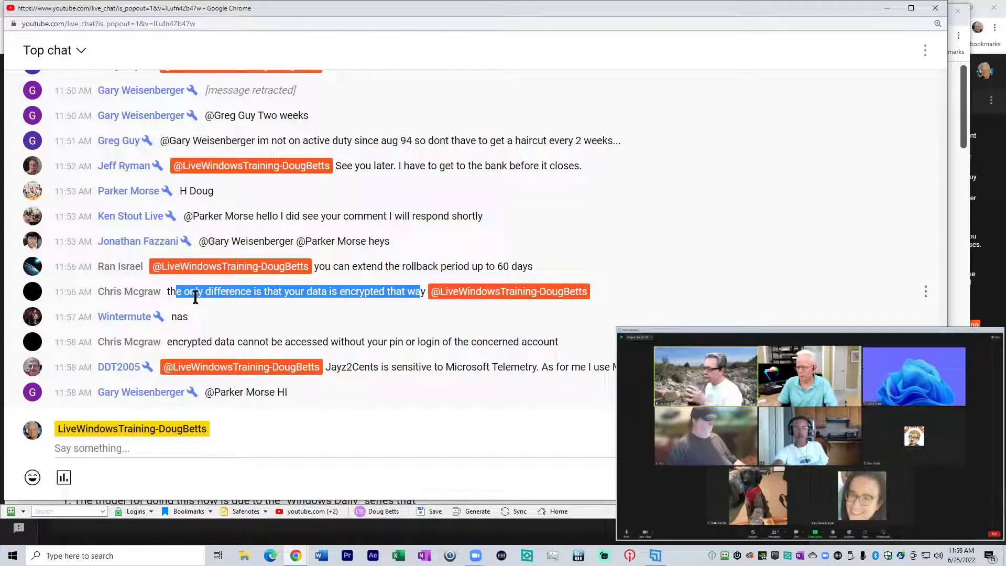
left_click(219, 294)
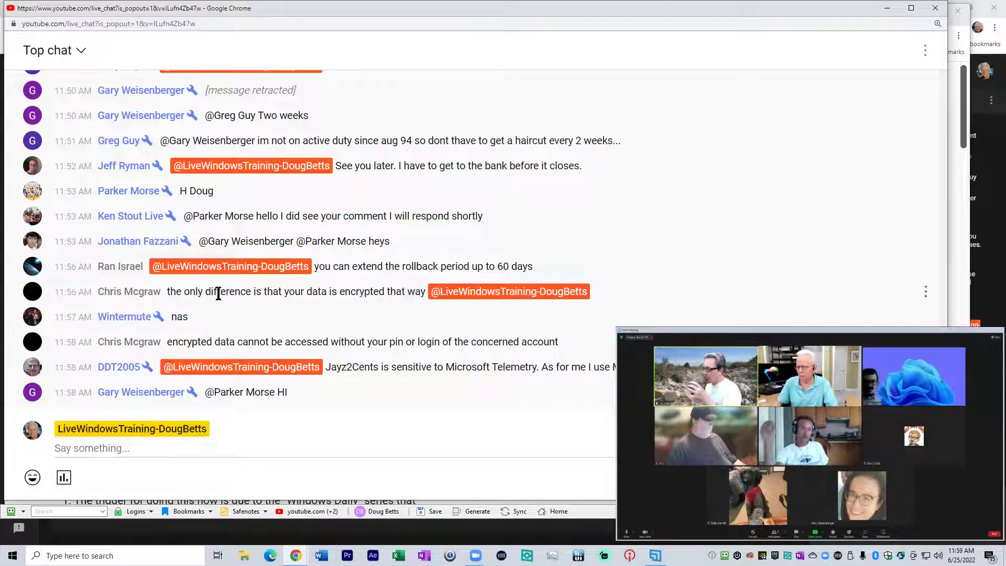
double_click(219, 294)
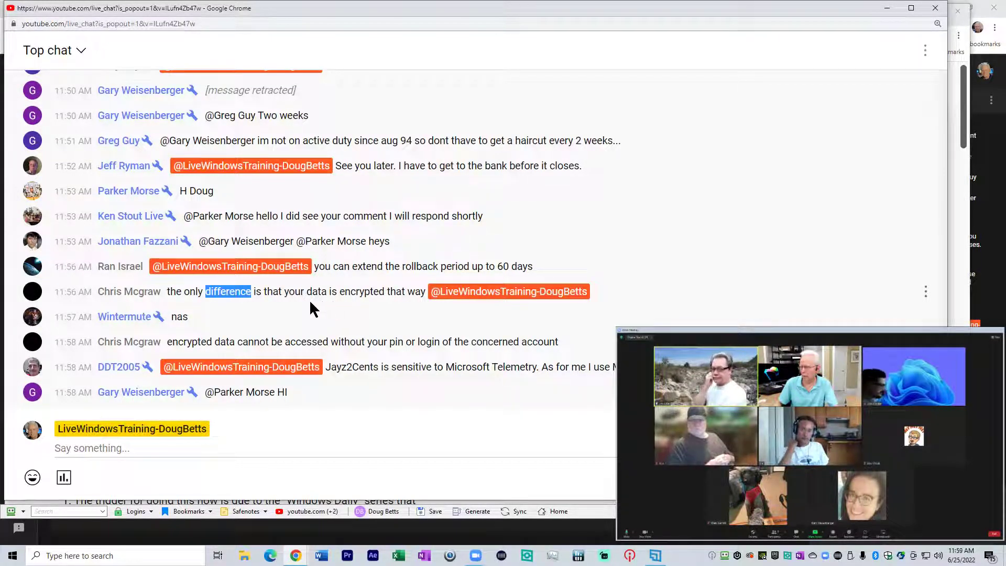
Highlight the chat comments about accessing encrypted data, "Microsoft Telemetry", and the "you can", not "can you" correction
left_click_drag(173, 342, 561, 335)
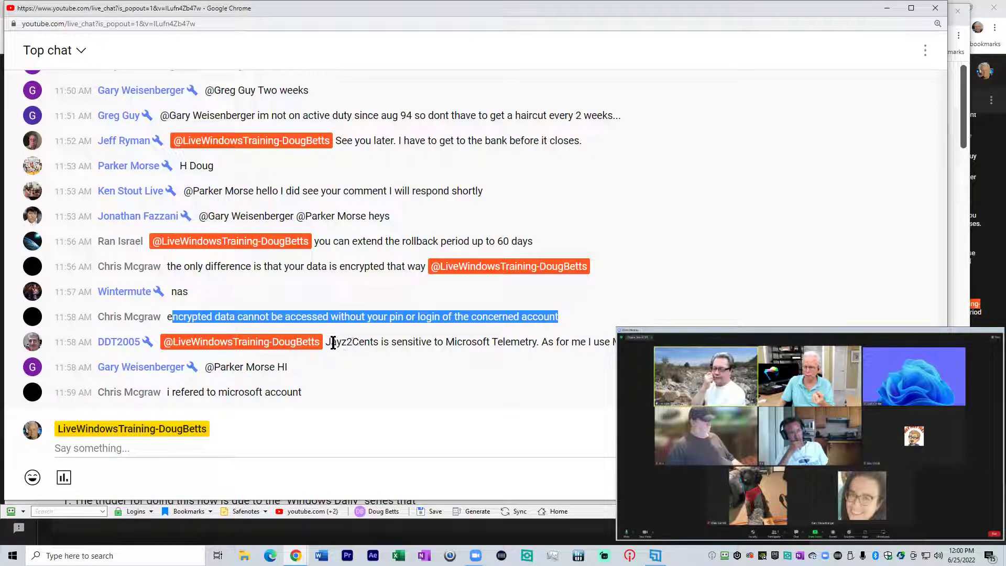
left_click_drag(326, 343, 624, 343)
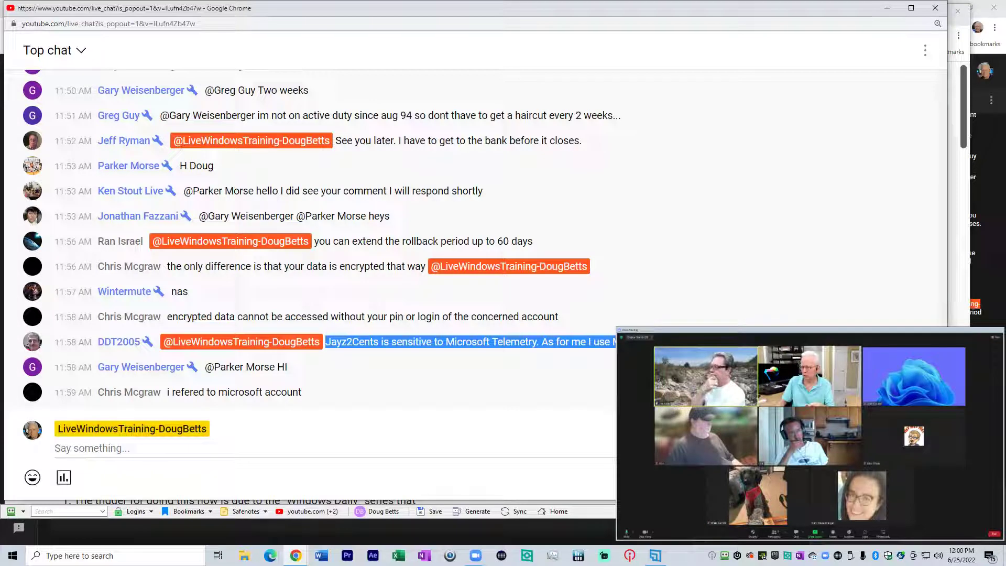
left_click(444, 343)
left_click_drag(447, 343, 536, 342)
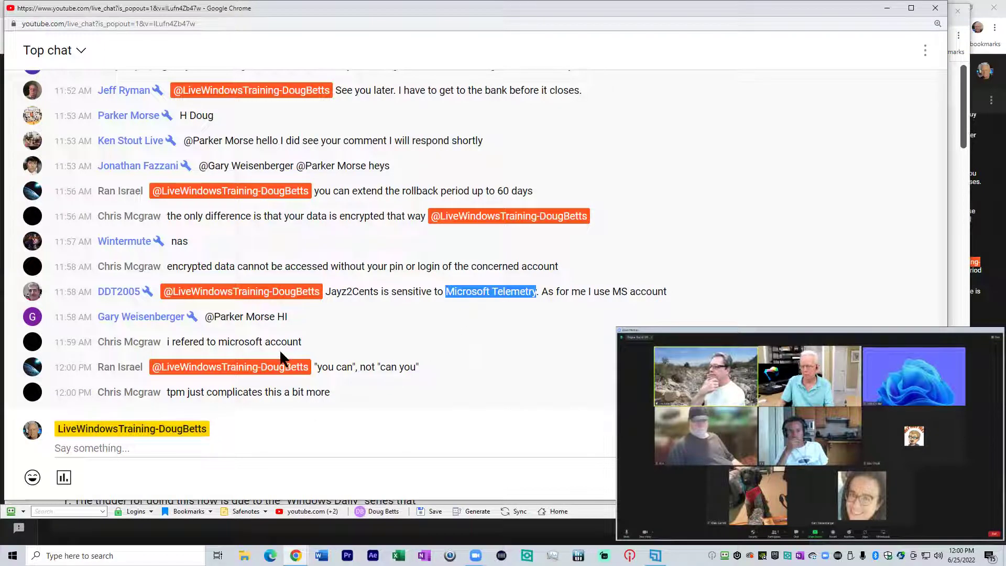
left_click_drag(190, 342, 419, 367)
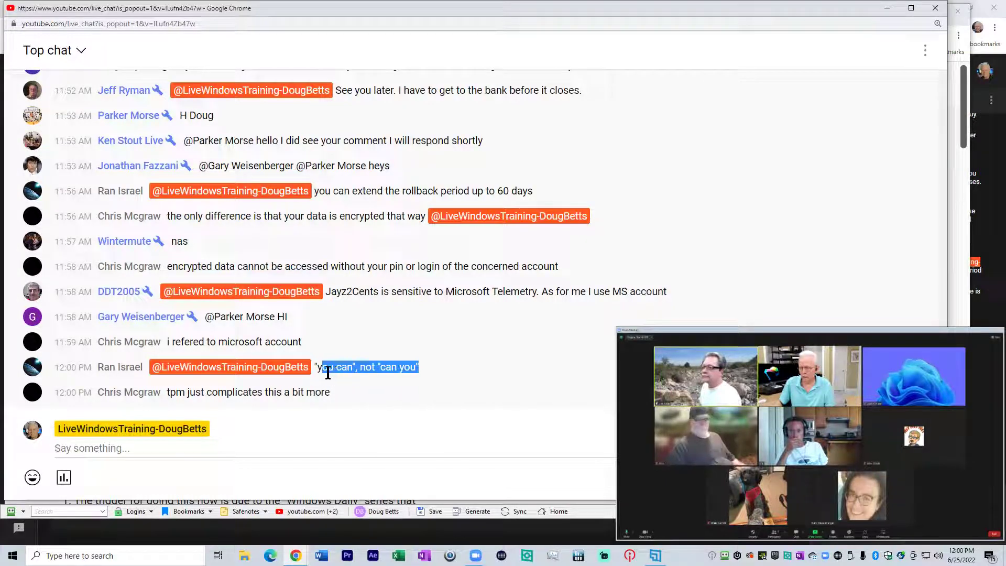
left_click_drag(318, 367, 424, 368)
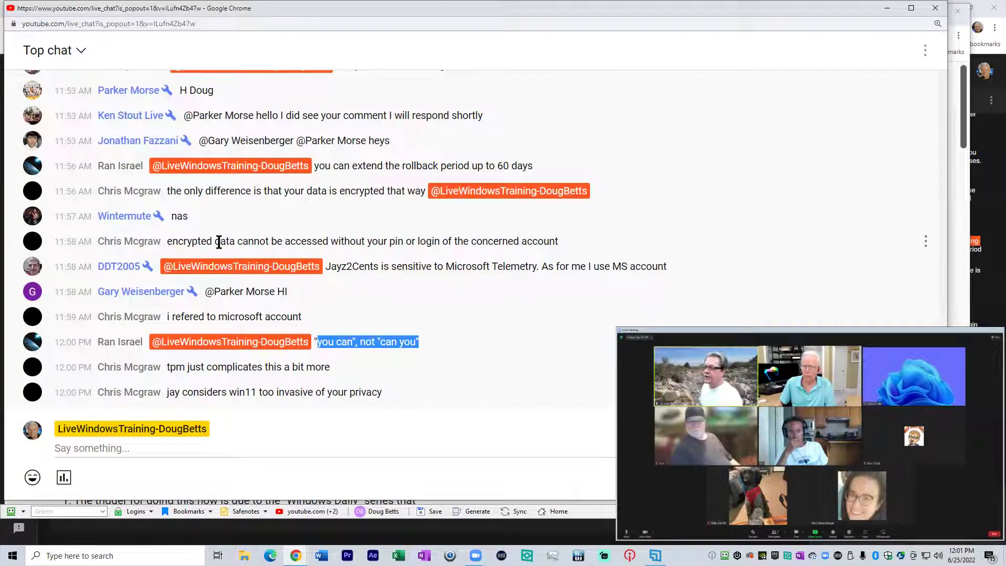
Highlight the 11:56 AM chat comment about extending the rollback period up to 60 days
left_click_drag(317, 166, 532, 165)
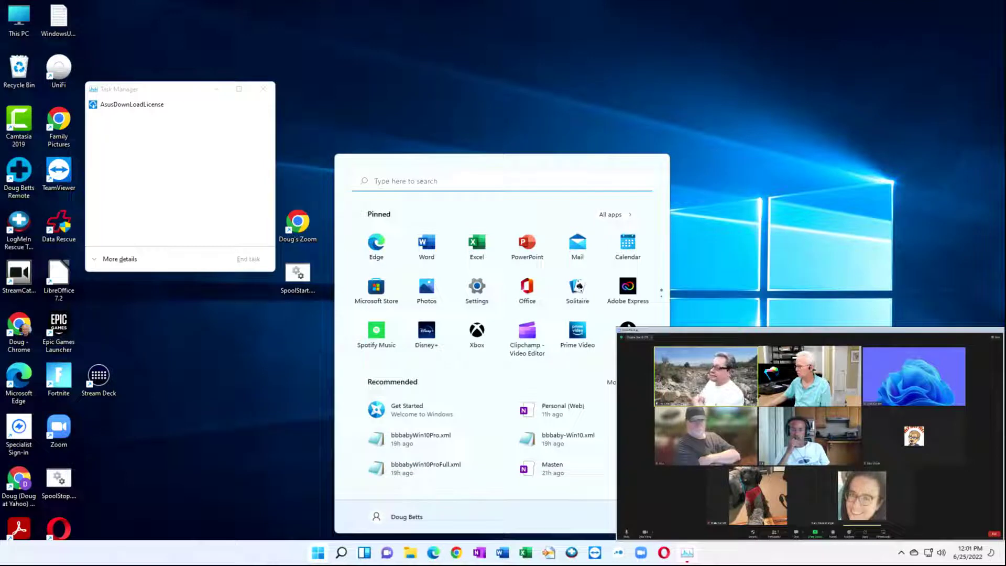
Search the Windows 11 PC for "update setting" and open the Windows Update settings
left_click(217, 484)
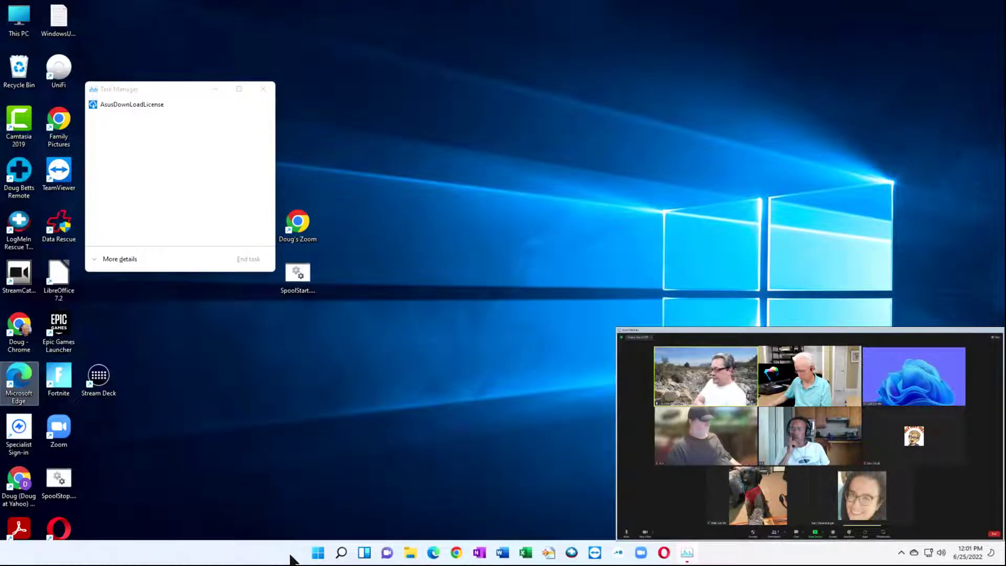
key("super")
type("update")
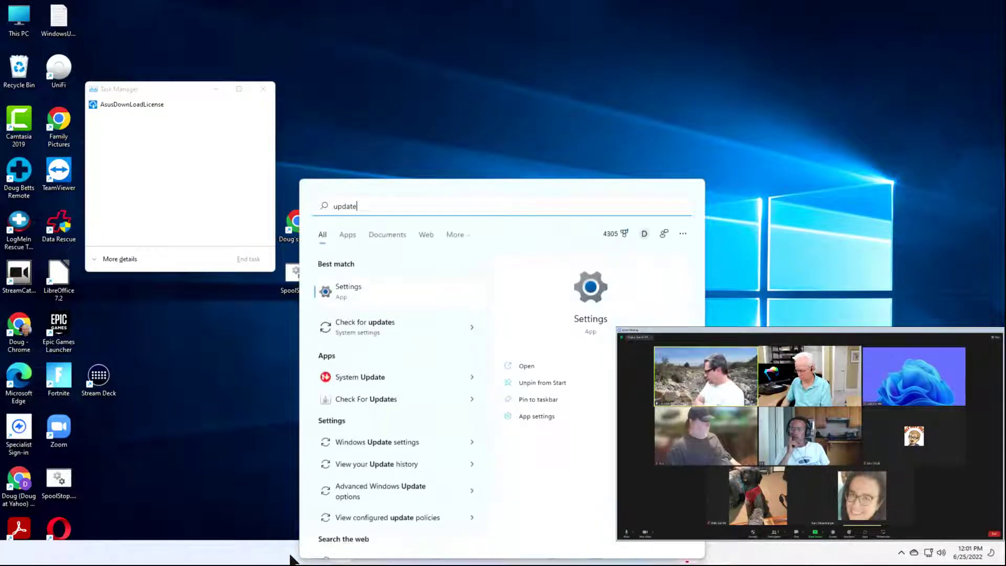
type("update set")
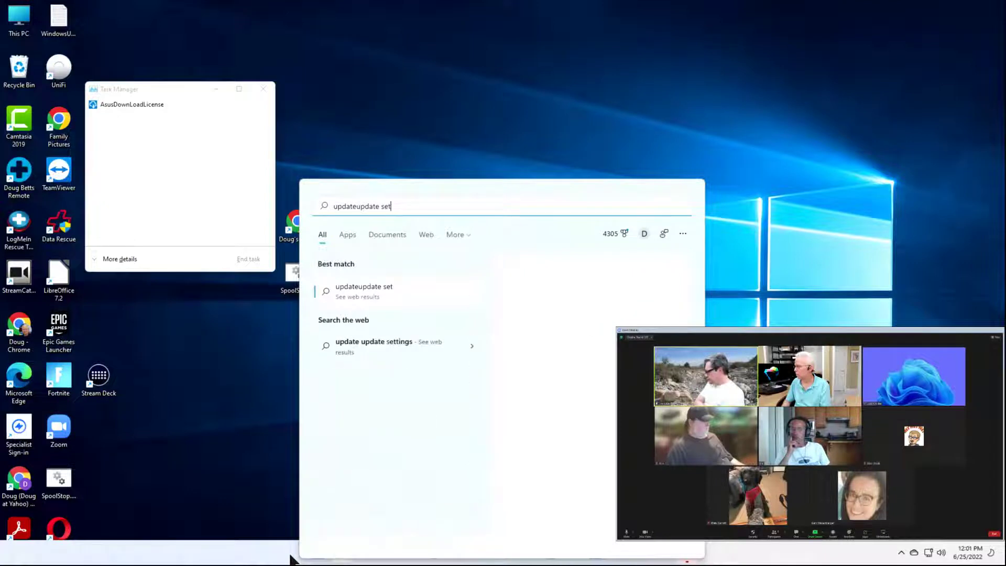
key("BackSpace")
key("BackSpace")
key("BackSpace")
key("BackSpace")
key("BackSpace")
key("BackSpace")
key("BackSpace")
key("BackSpace")
key("BackSpace")
key("BackSpace")
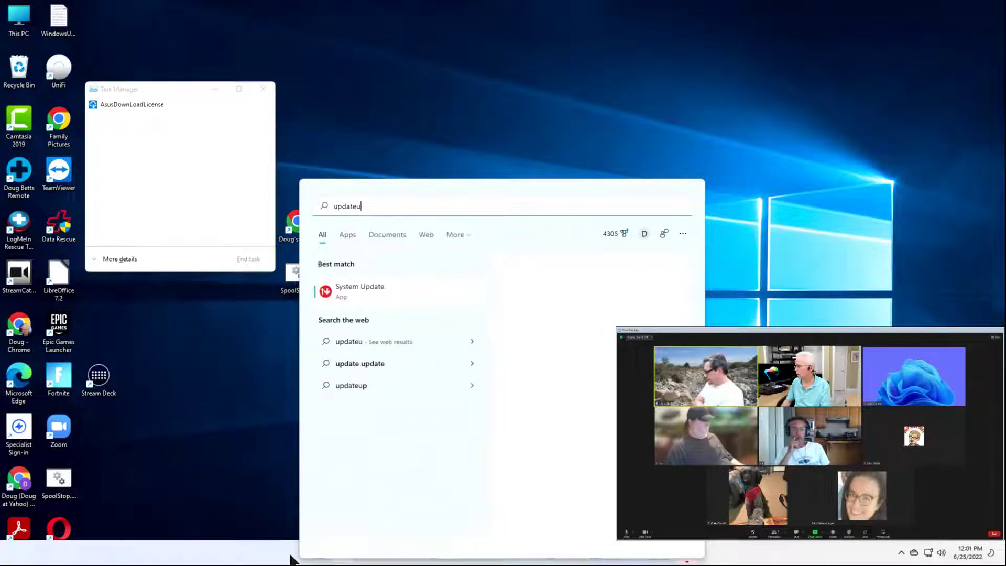
type("setting")
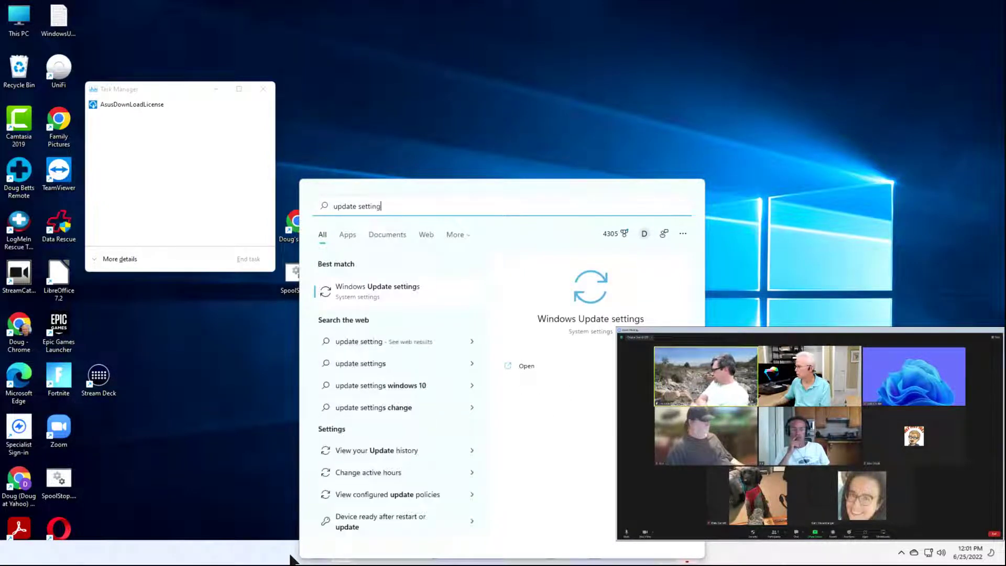
left_click(391, 296)
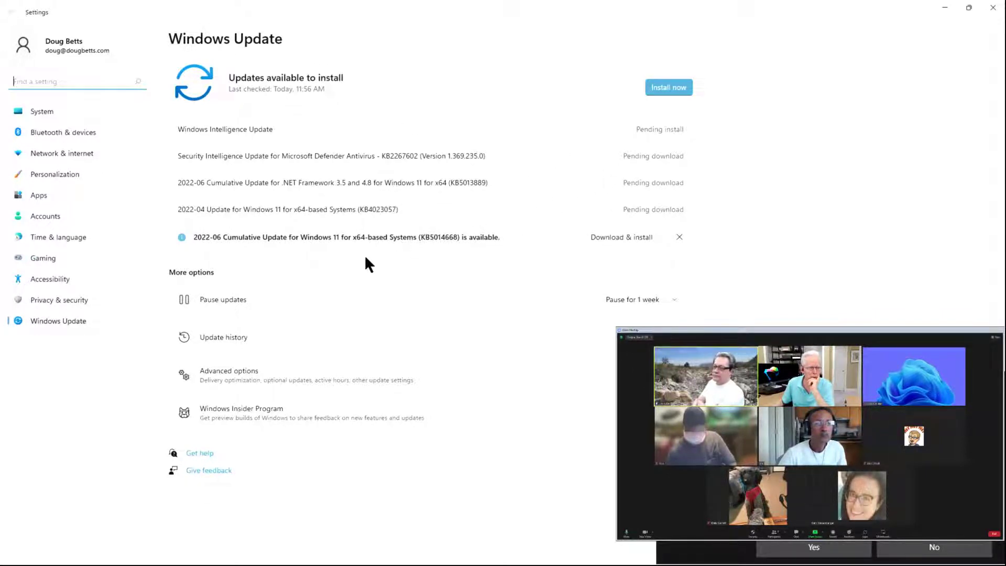
Open the Recovery page from the advanced options of Windows Update
left_click(237, 376)
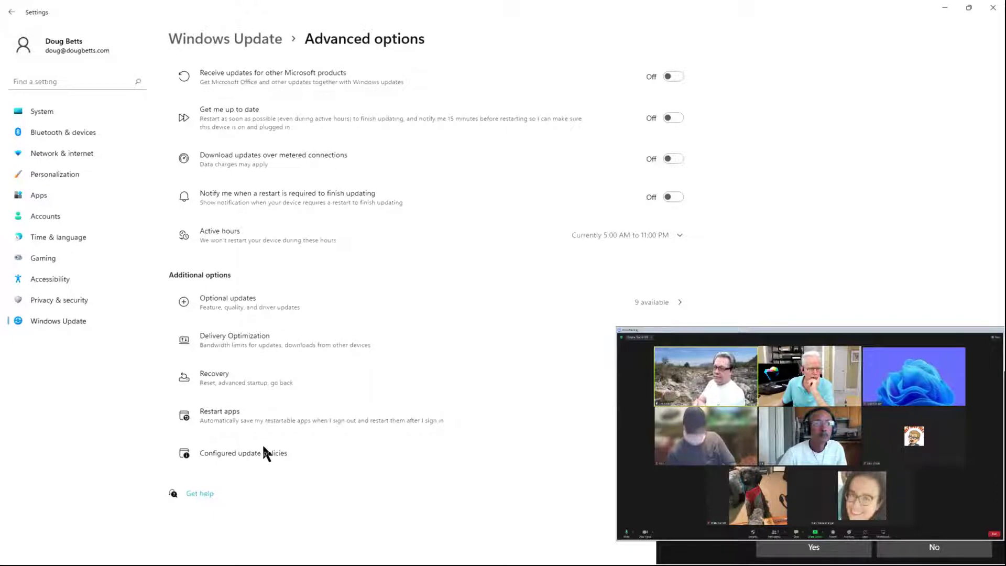
left_click(10, 12)
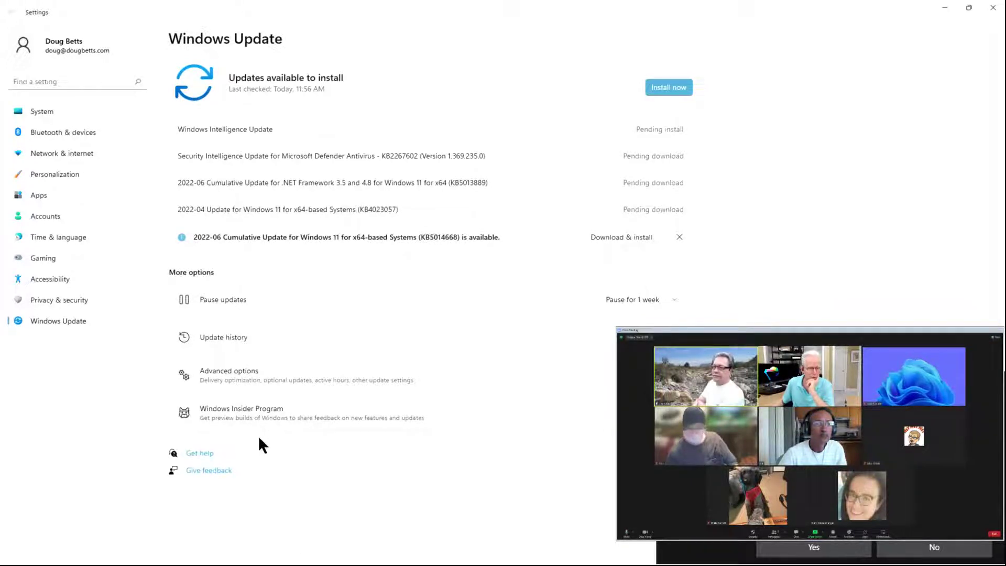
left_click(246, 382)
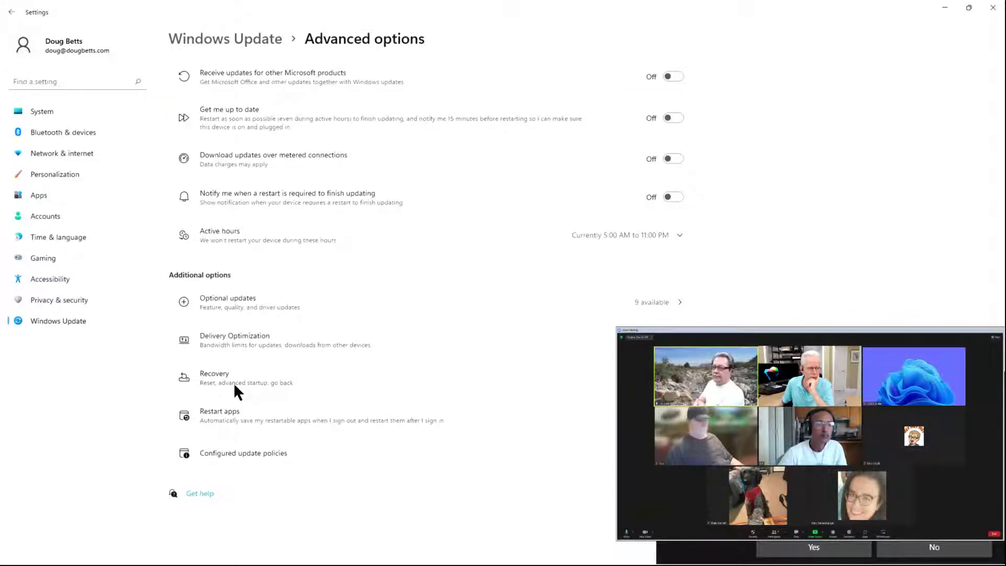
left_click(234, 390)
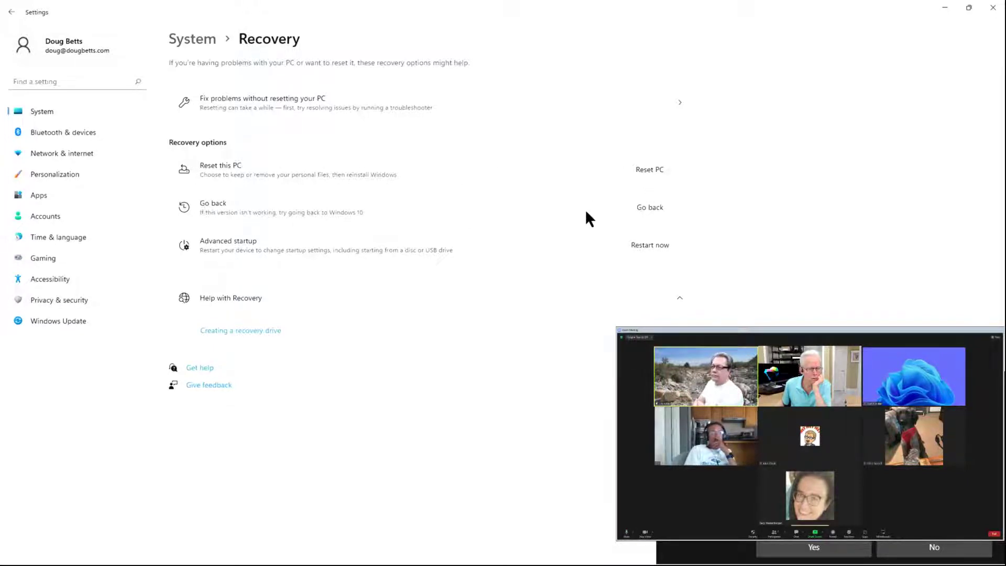
Start the Go back to Windows 10 wizard, view its reasons for going back, and cancel it
left_click(644, 207)
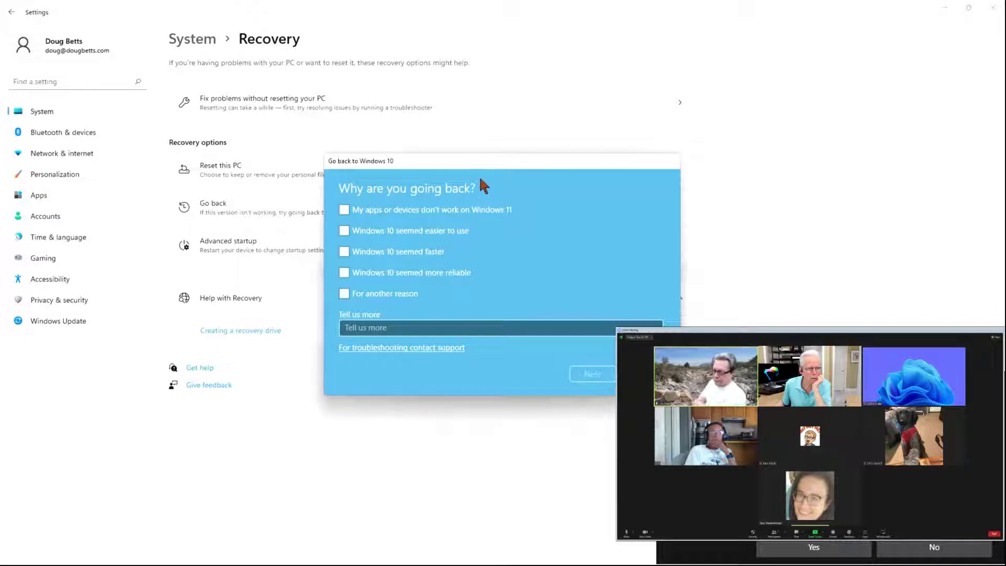
left_click_drag(479, 161, 351, 125)
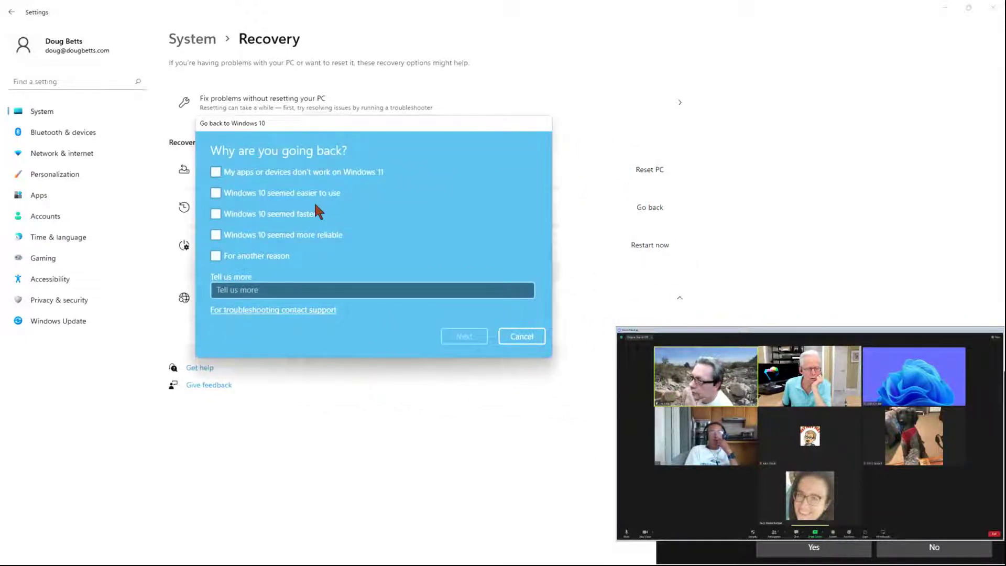
left_click(522, 337)
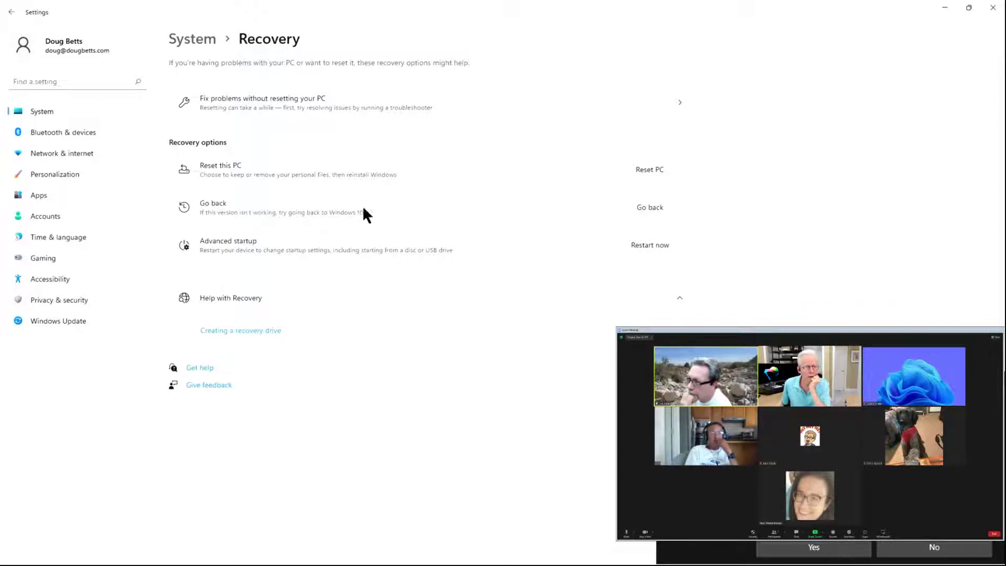
Restart the Go back to Windows 10 wizard, try out the "For another reason" option and comment field, and cancel the wizard
left_click(649, 207)
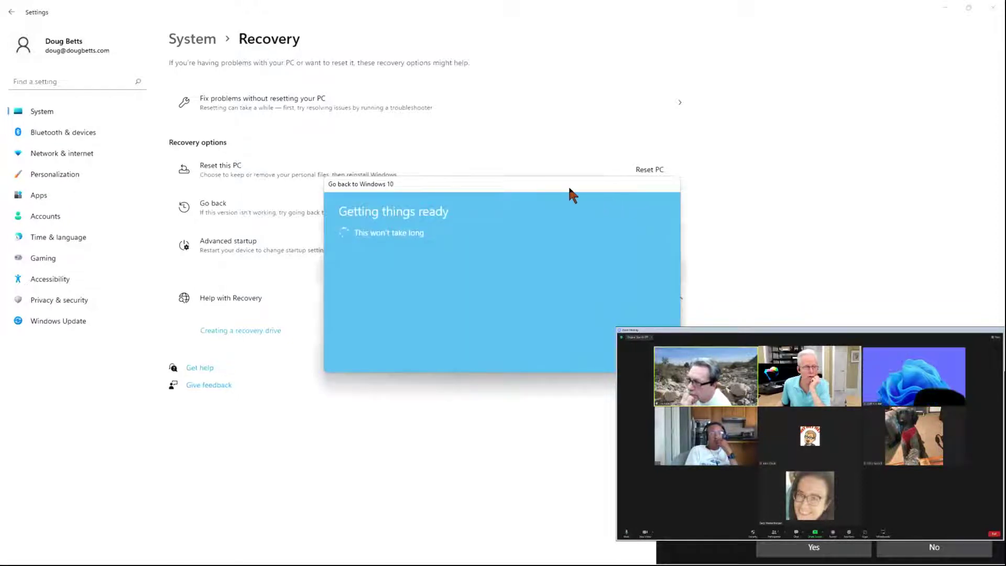
left_click_drag(533, 164, 397, 108)
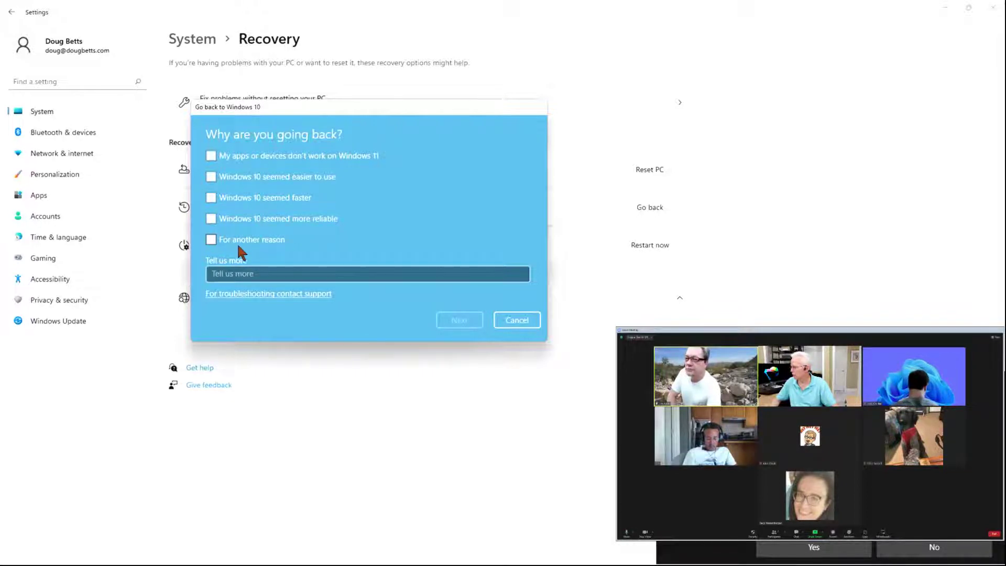
left_click(231, 274)
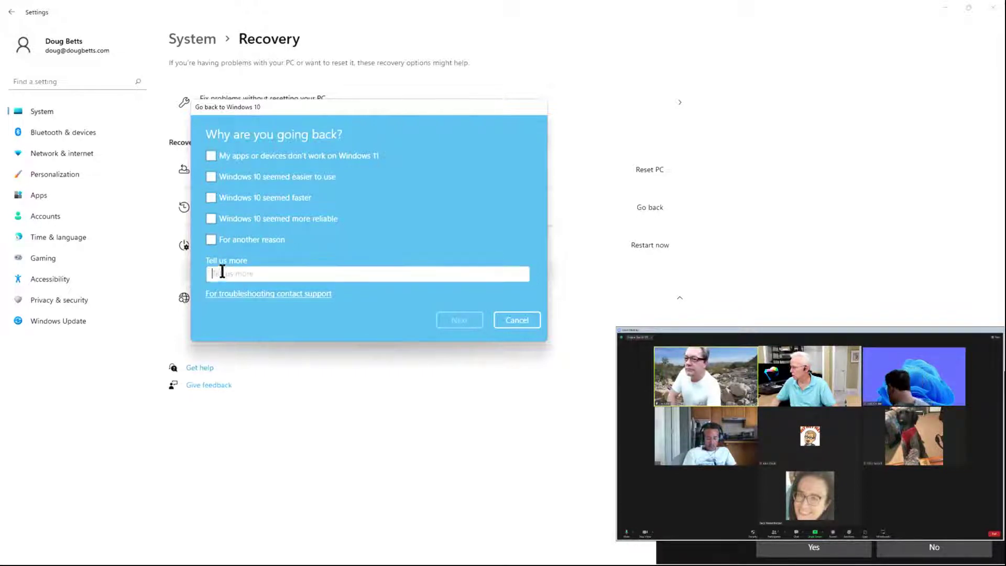
left_click(211, 240)
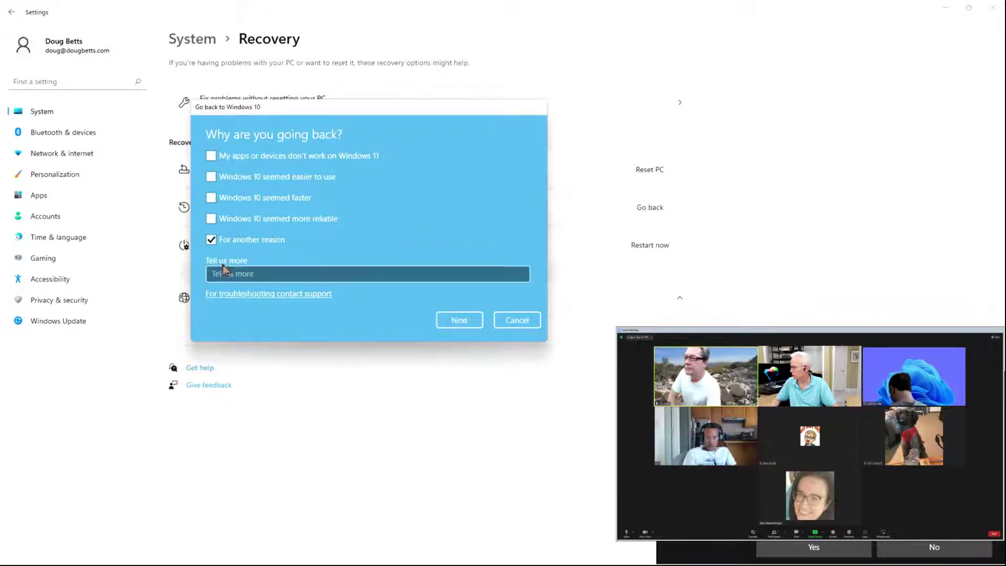
left_click(227, 274)
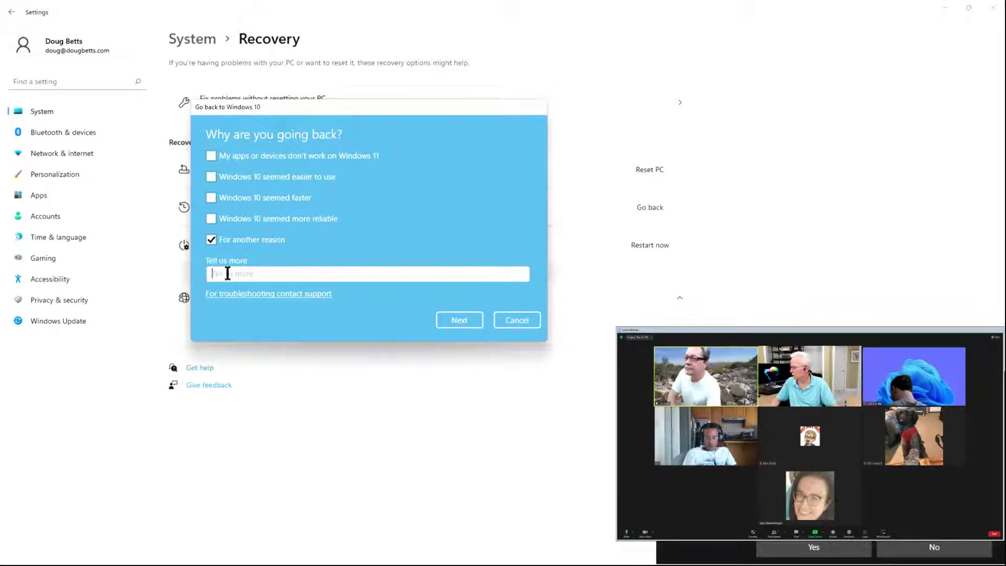
left_click(211, 239)
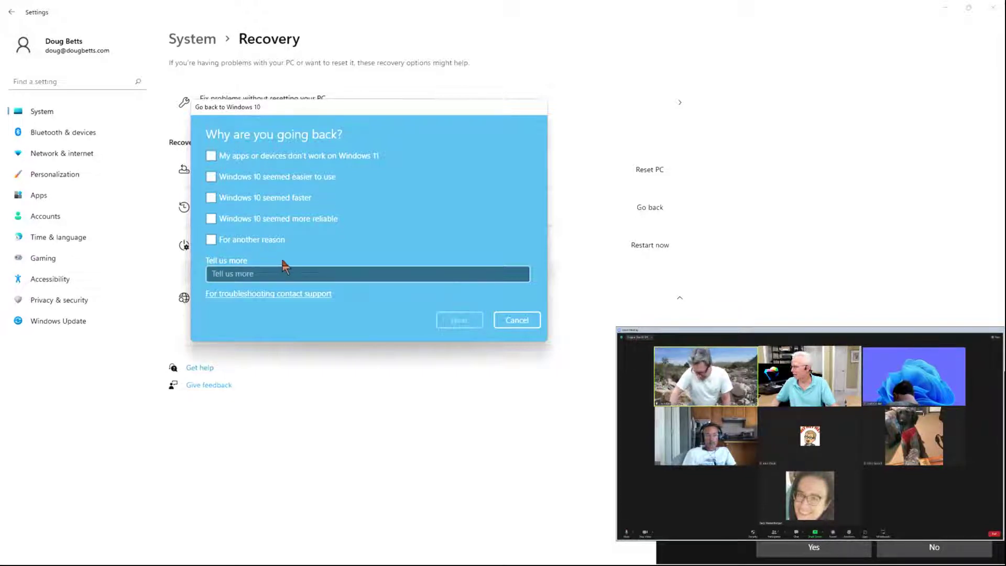
left_click(385, 268)
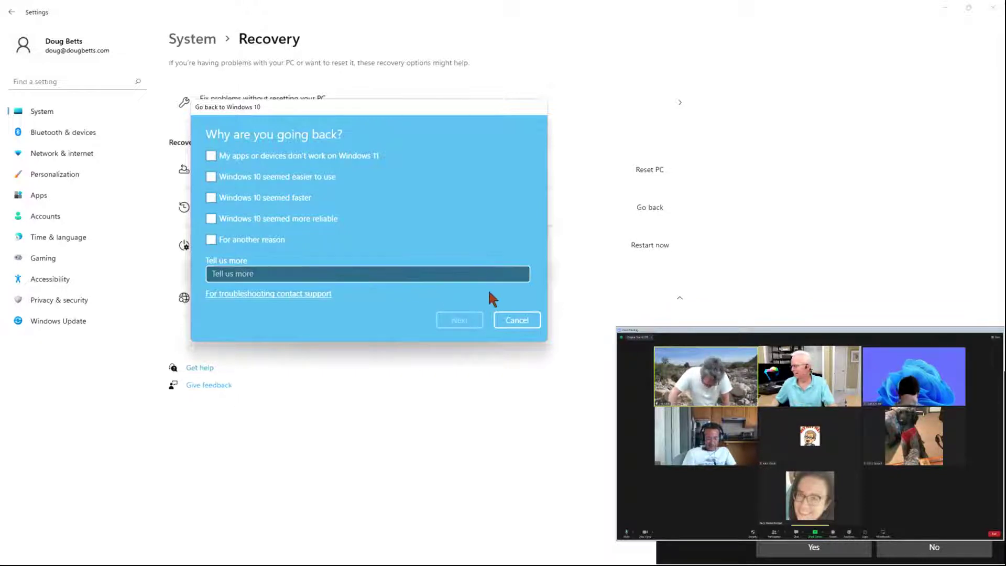
left_click(519, 319)
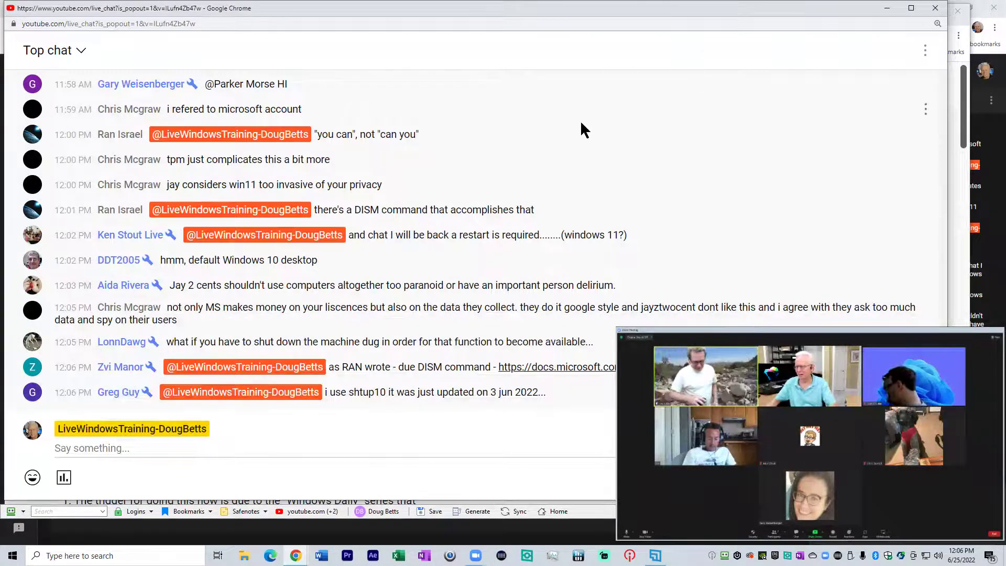
Highlight the live chat comments about data encryption being the only difference, accessing encrypted data, and Jayz2Cents being sensitive to Microsoft Telemetry
scroll(573, 119, "up", 5)
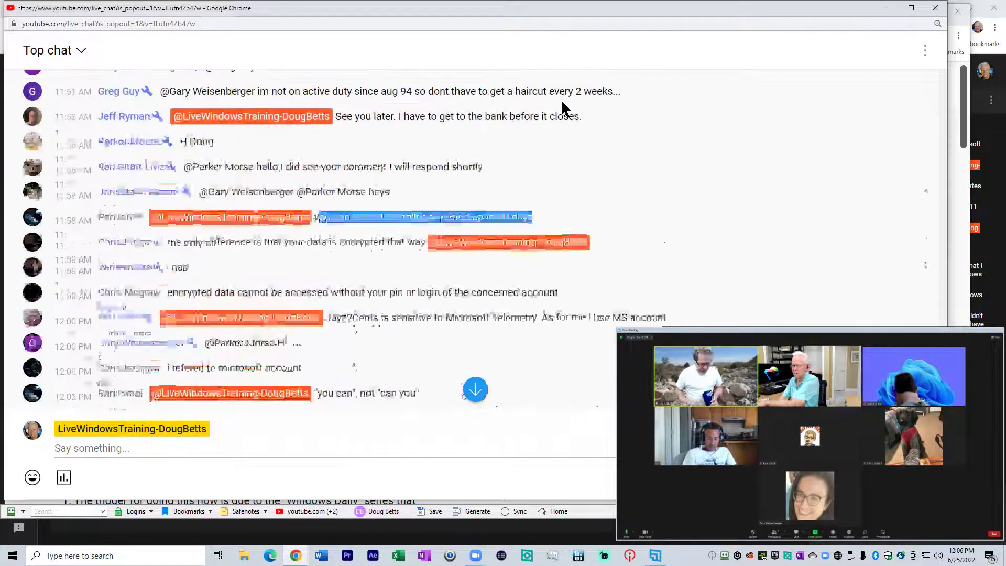
scroll(560, 99, "down", 1)
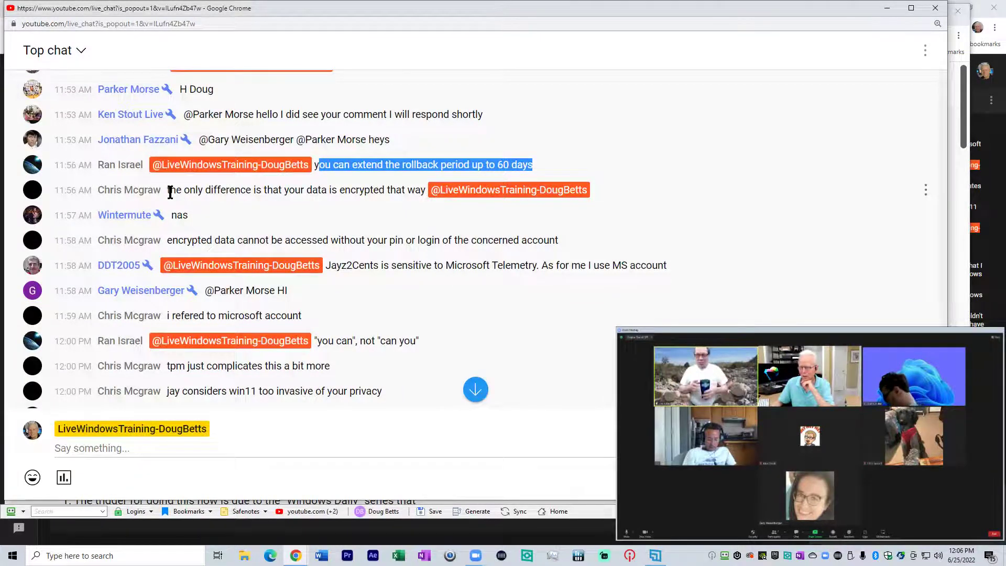
left_click_drag(168, 191, 401, 191)
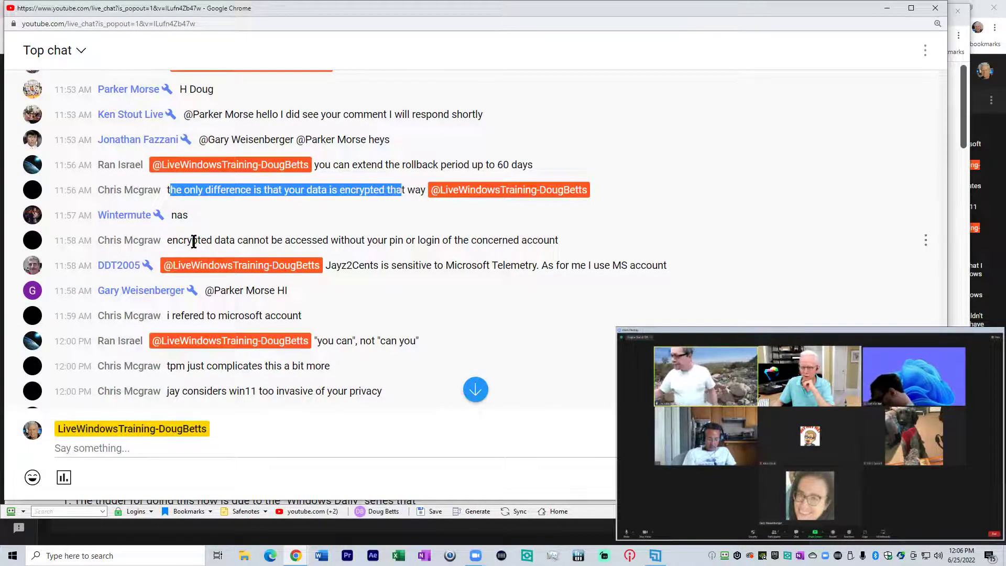
left_click_drag(167, 241, 559, 241)
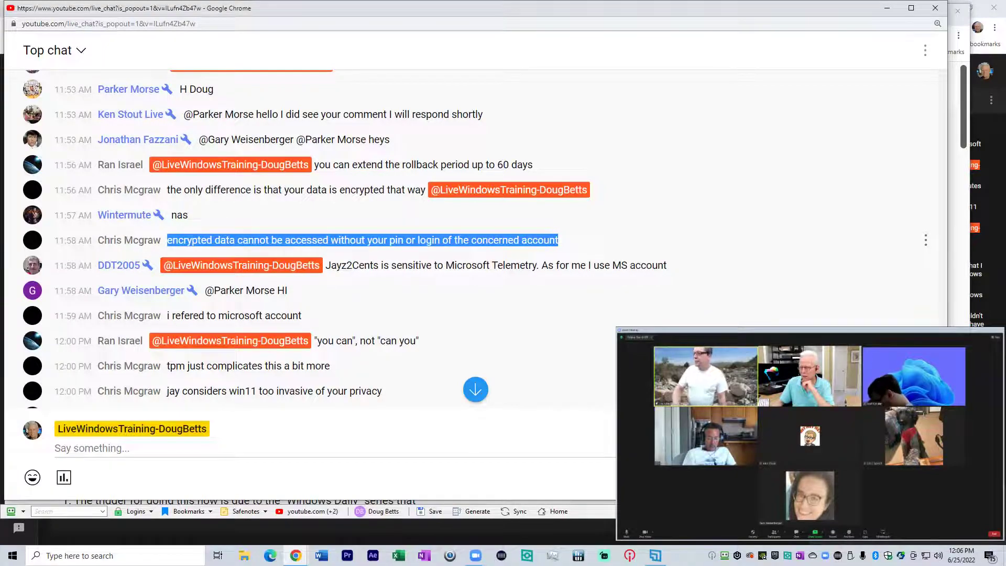
scroll(524, 236, "down", 2)
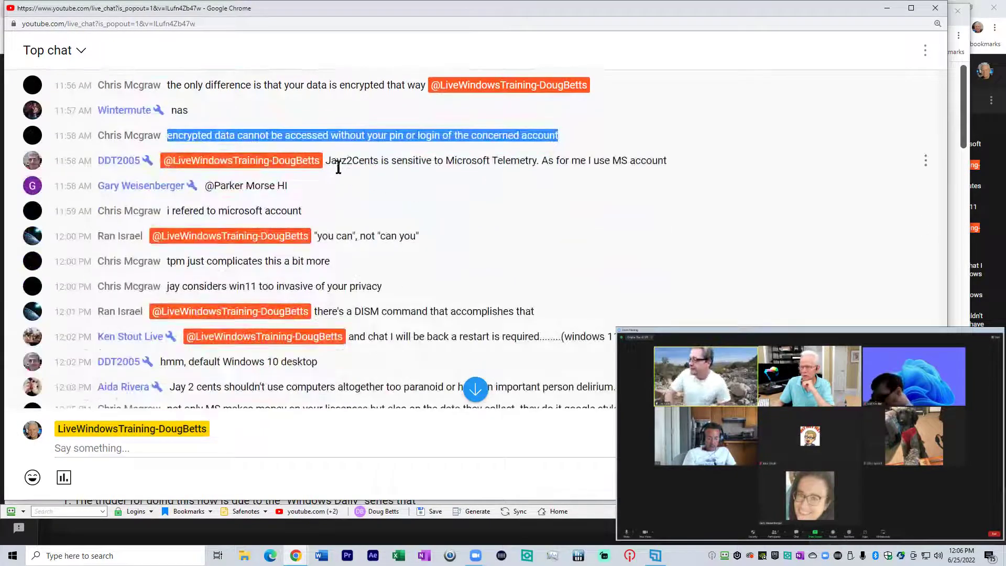
left_click_drag(325, 161, 657, 162)
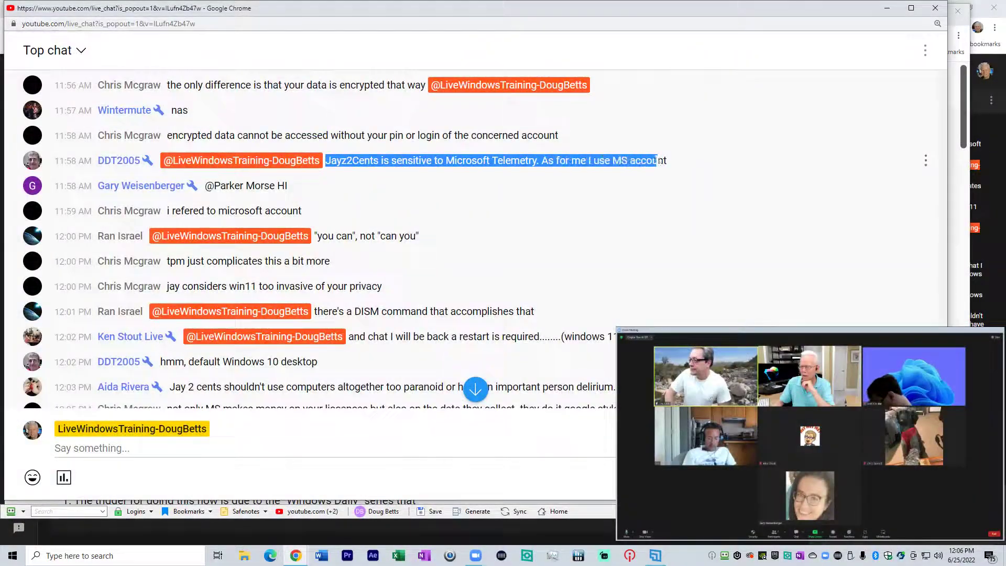
Highlight the chat comments about "you can", not "can you", win11 being too invasive of privacy, and the DISM command
scroll(511, 186, "down", 1)
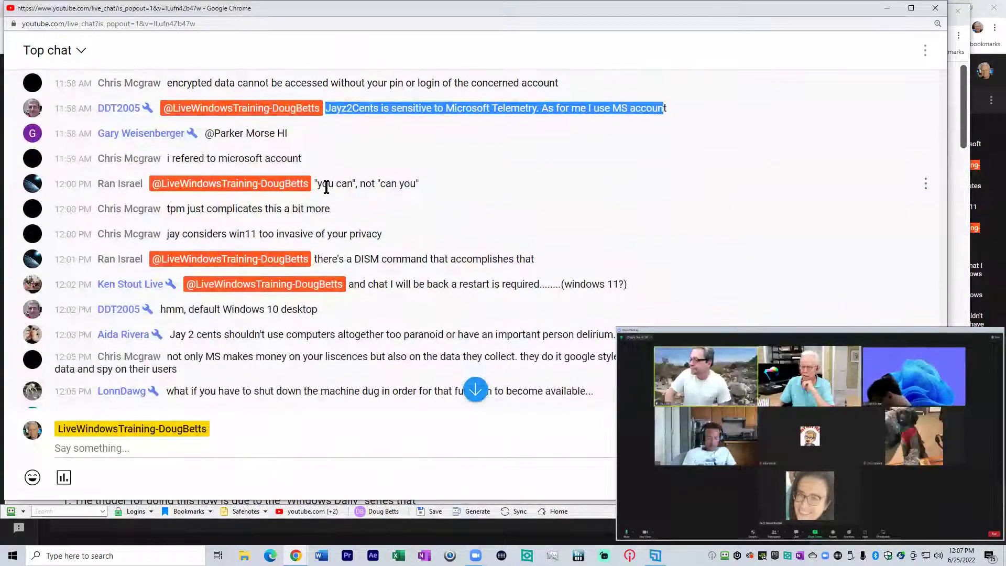
scroll(318, 186, "down", 1)
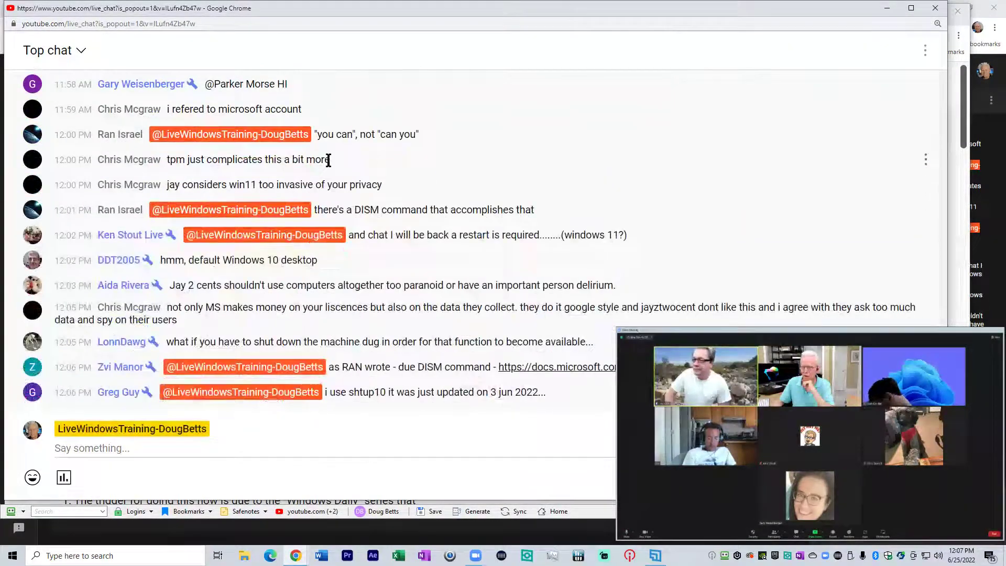
left_click_drag(323, 134, 390, 137)
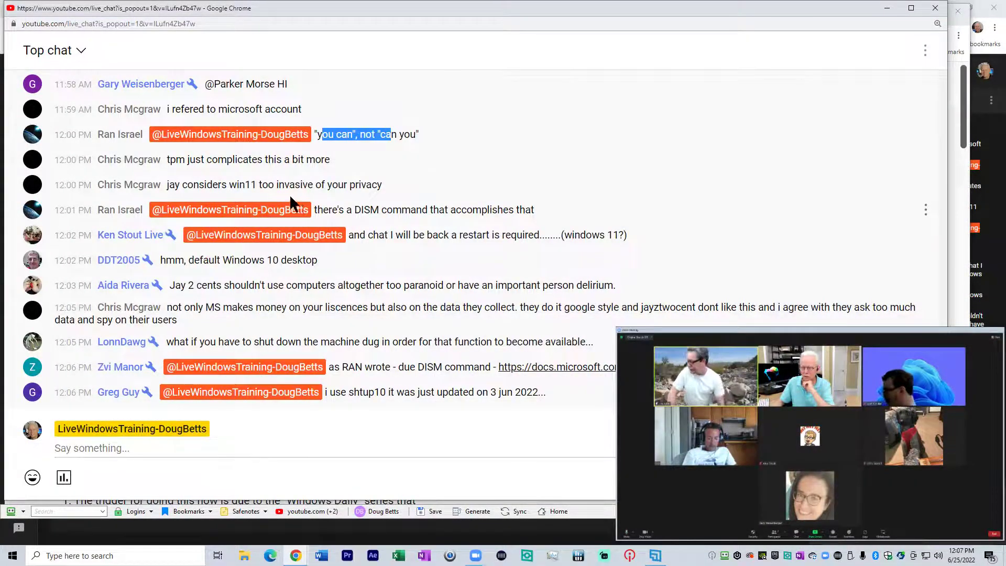
left_click_drag(188, 184, 361, 194)
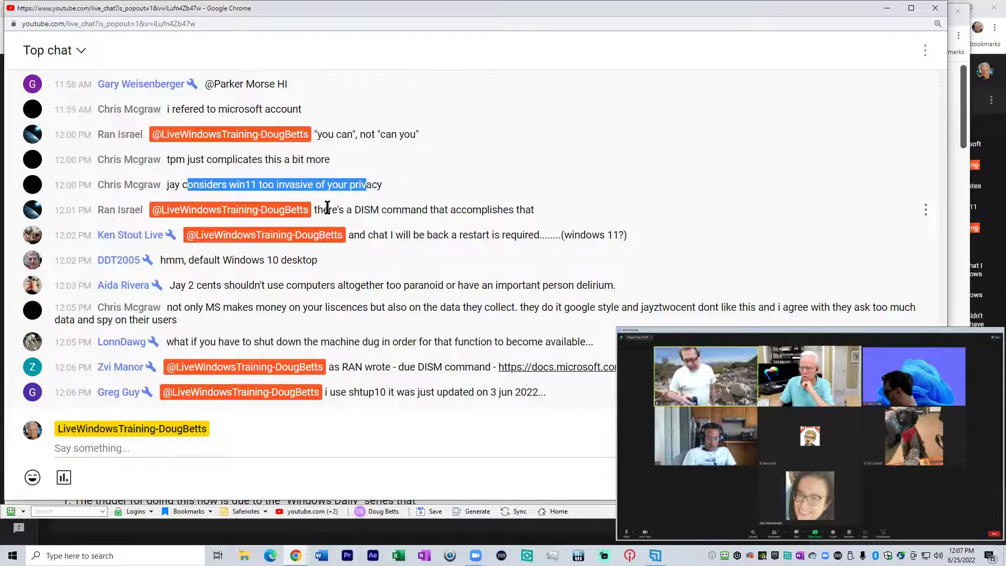
left_click_drag(316, 209, 535, 211)
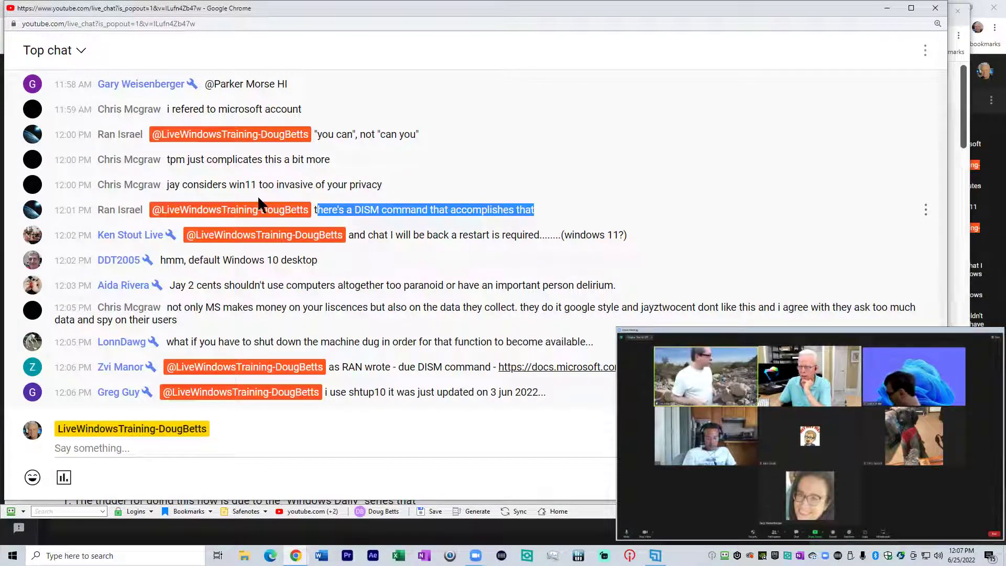
left_click_drag(228, 186, 348, 186)
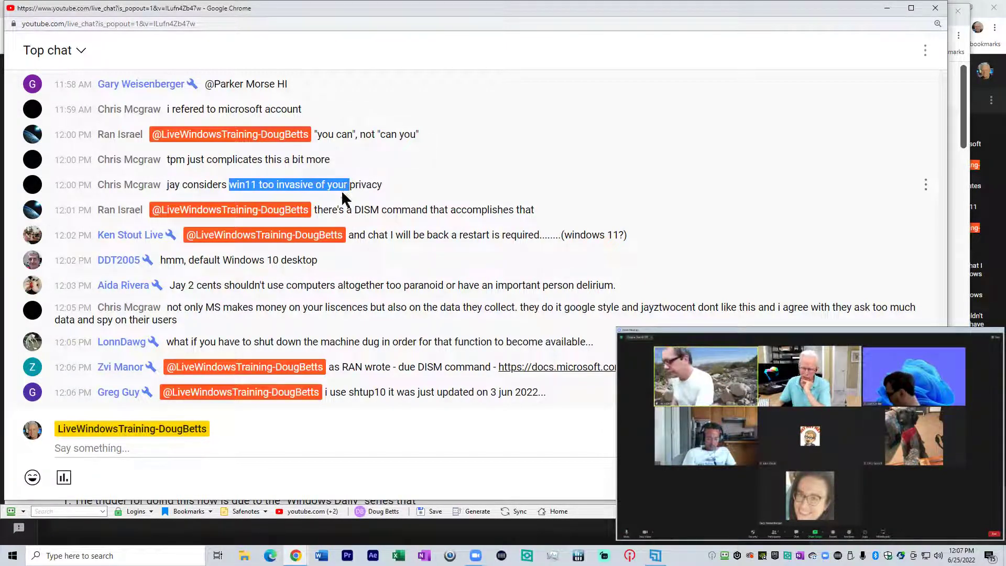
left_click(230, 185)
left_click_drag(230, 184, 542, 187)
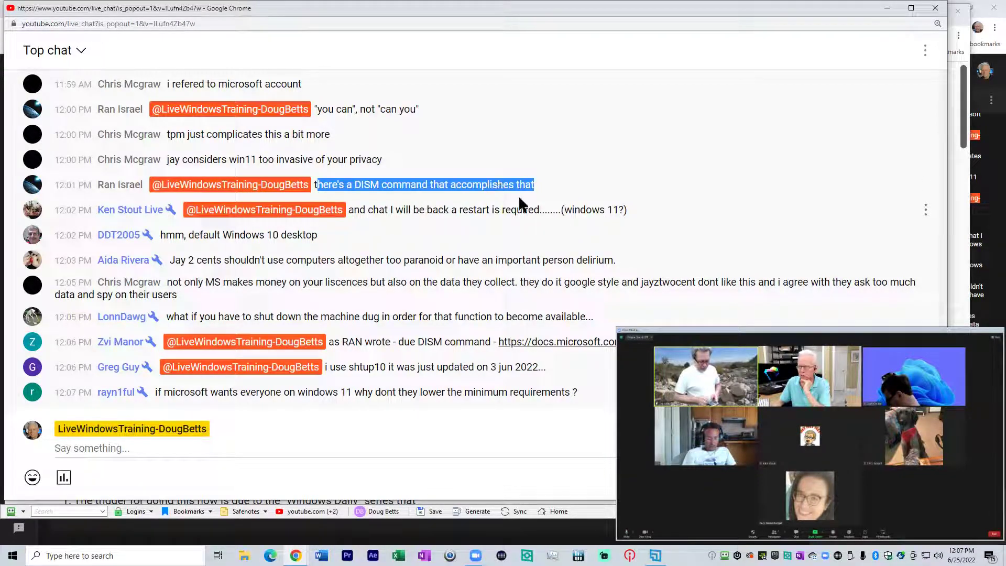
Highlight the chat comments about a required restart, the default Windows 10 desktop, Jay 2 cents being paranoid, and Microsoft making money on collected data
left_click_drag(359, 209, 619, 210)
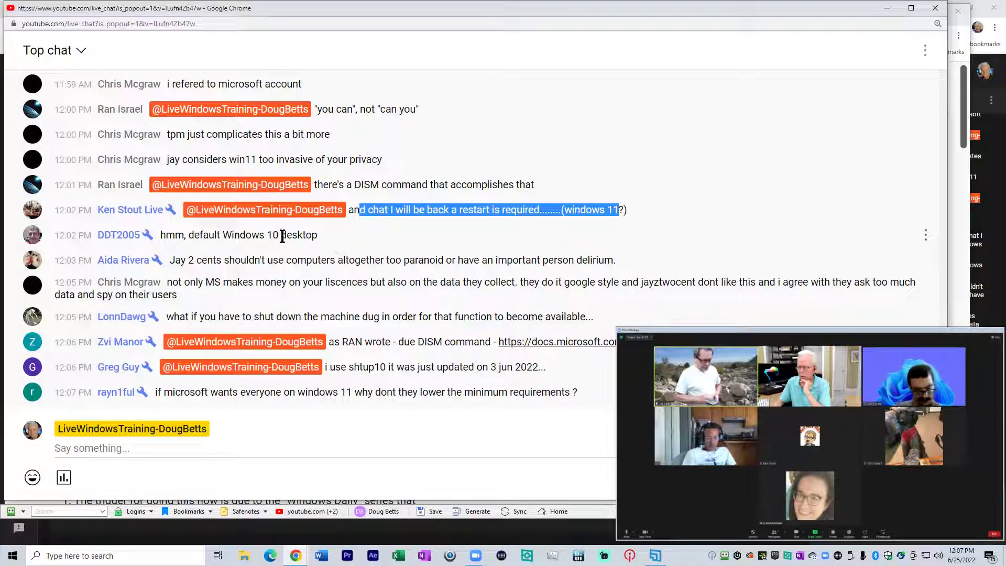
left_click_drag(165, 235, 329, 235)
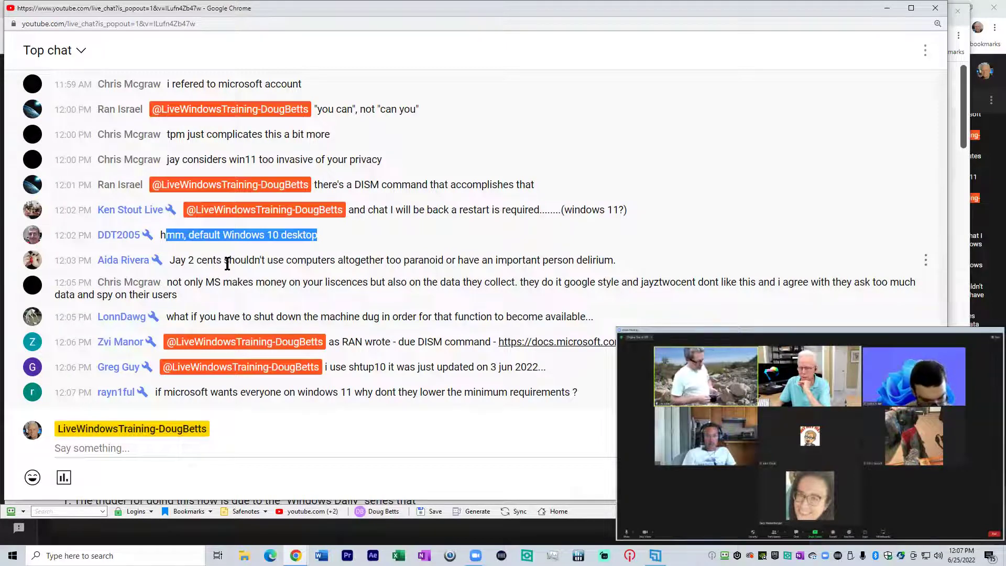
left_click_drag(248, 259, 589, 260)
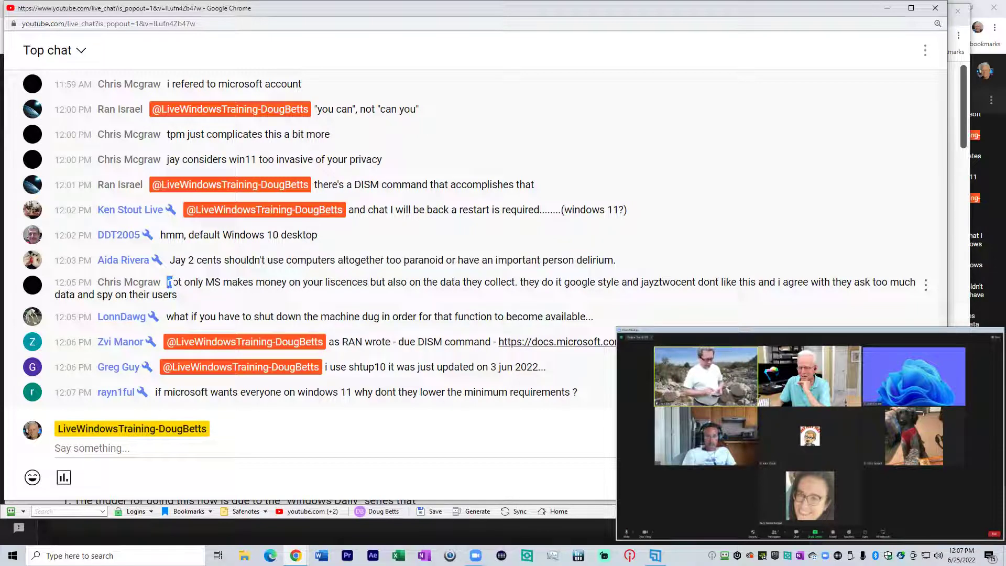
triple_click(170, 282)
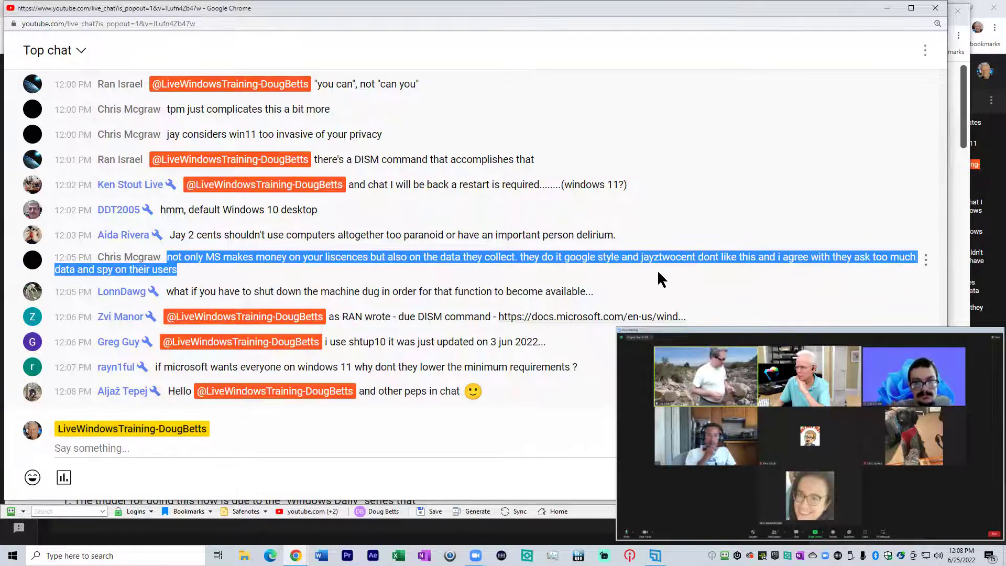
left_click(269, 278)
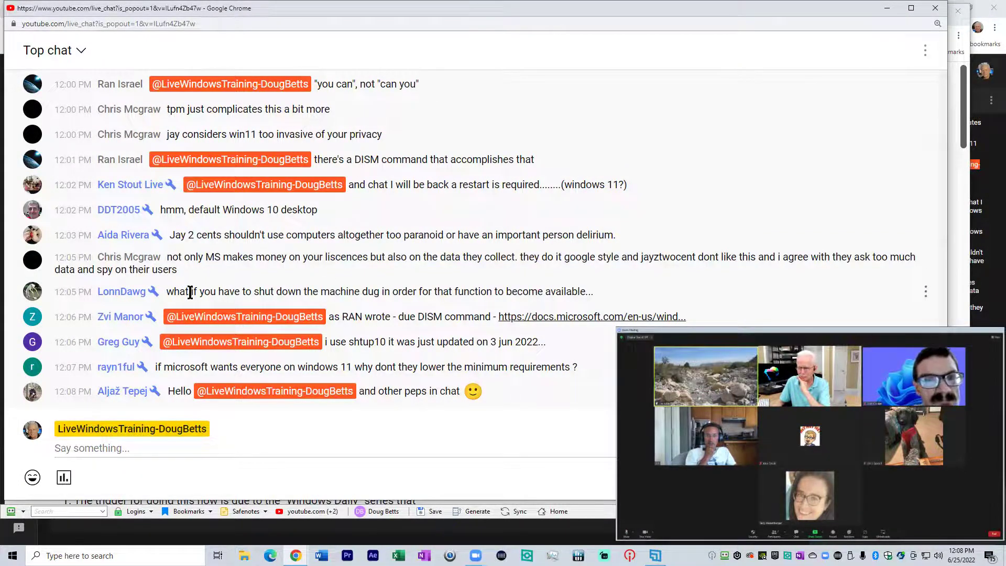
Highlight the comment about having to shut down the machine for the function to become available, and review the earlier chat messages
left_click_drag(167, 292, 593, 292)
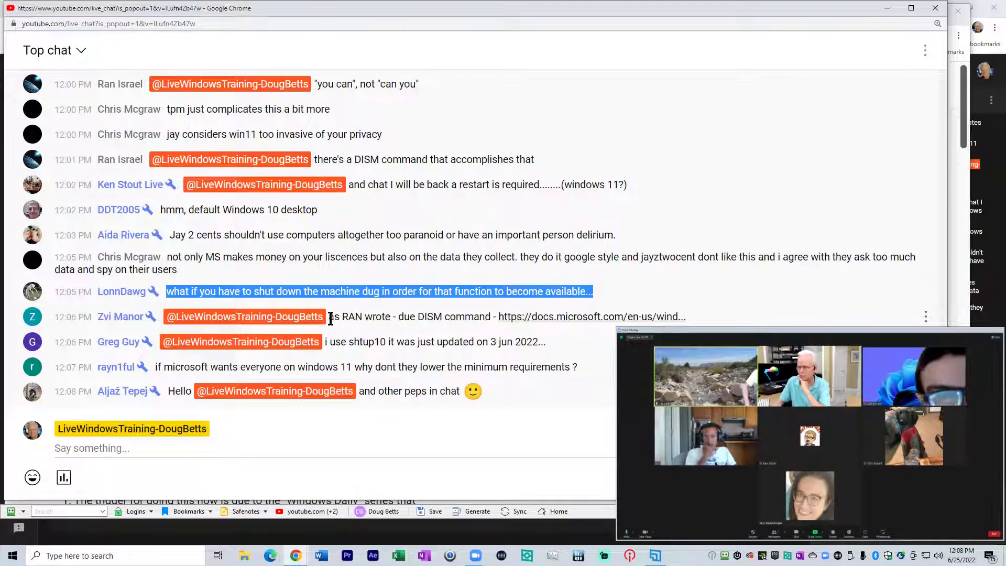
left_click_drag(329, 316, 354, 317)
left_click_drag(167, 292, 586, 295)
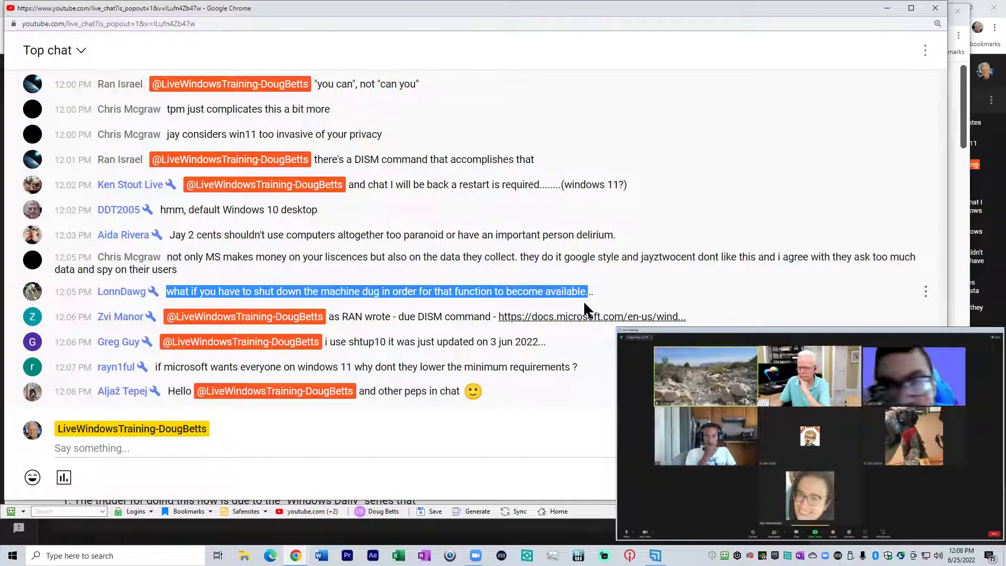
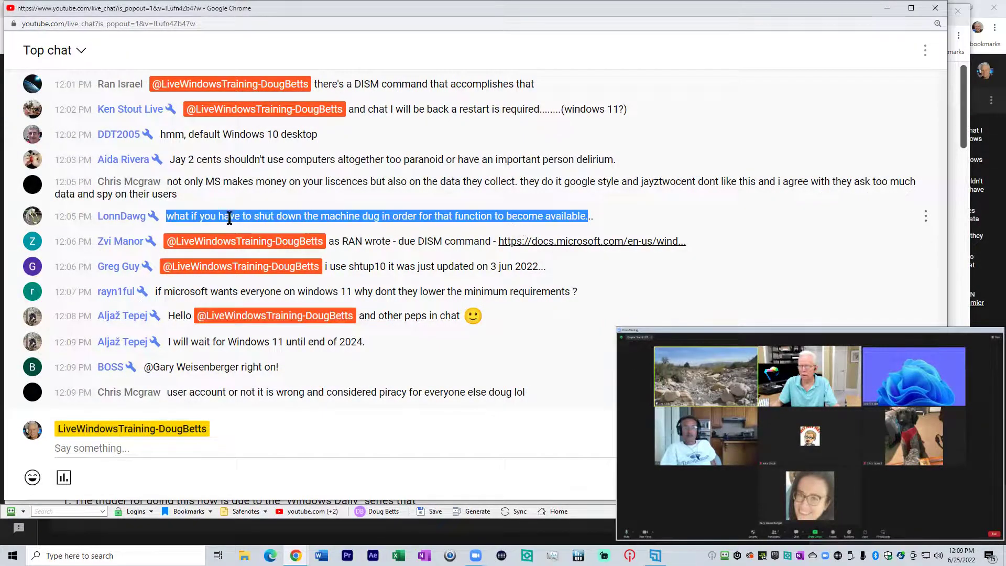
scroll(182, 212, "up", 4)
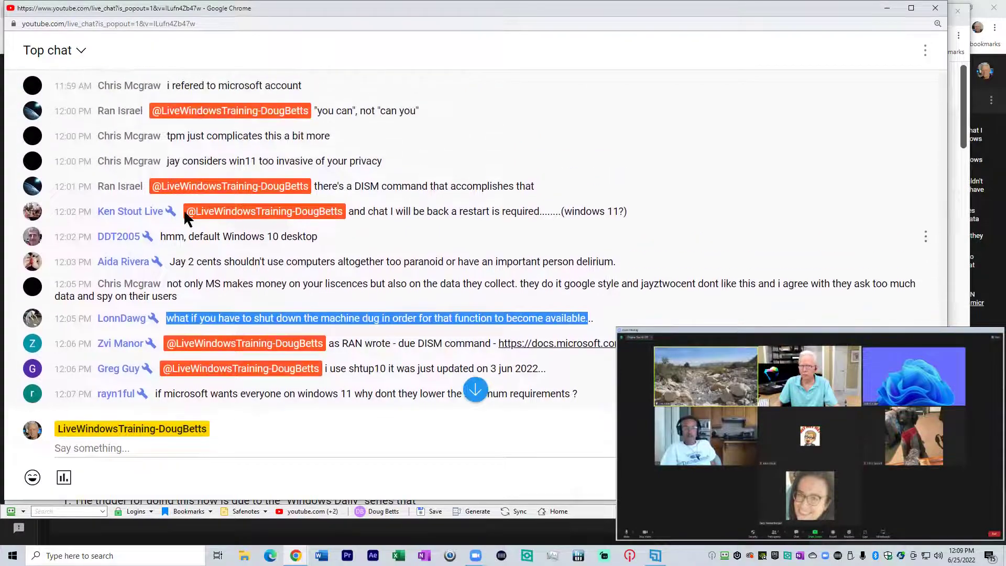
scroll(188, 212, "up", 4)
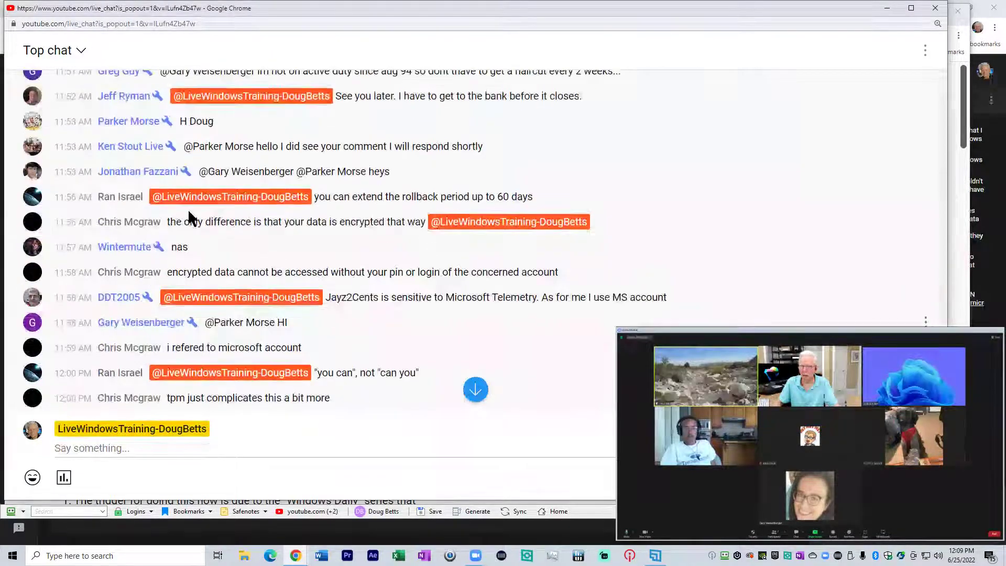
scroll(189, 212, "down", 5)
scroll(189, 211, "down", 3)
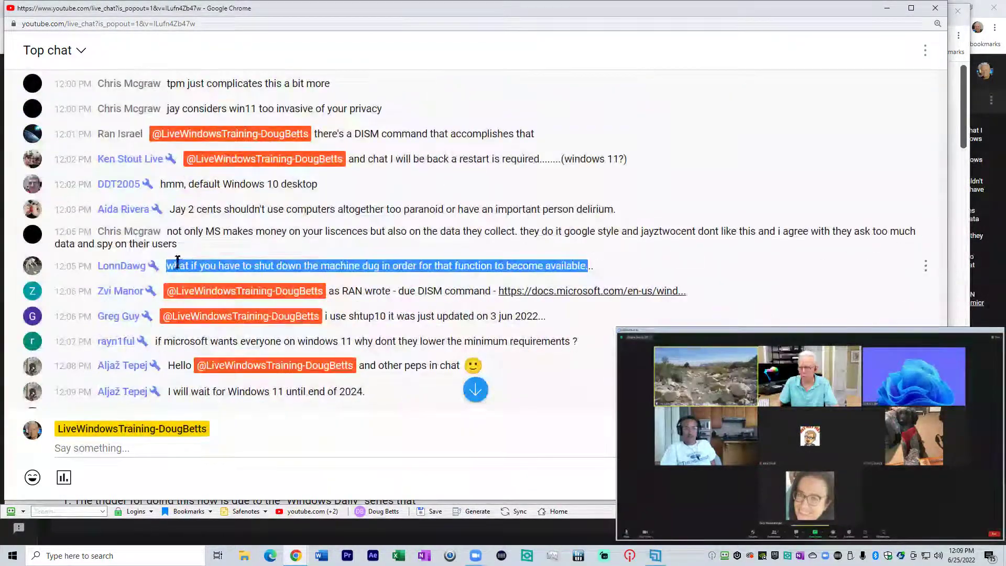
scroll(181, 250, "down", 2)
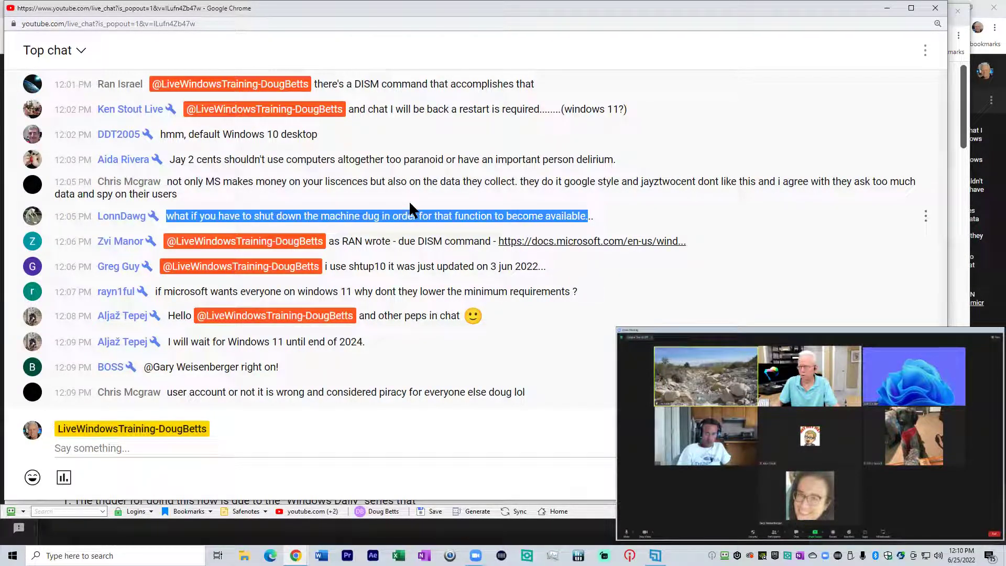
Highlight the shutdown comment again and the DISM command comment beside the docs.microsoft.com link, checking the earlier messages
left_click(354, 237)
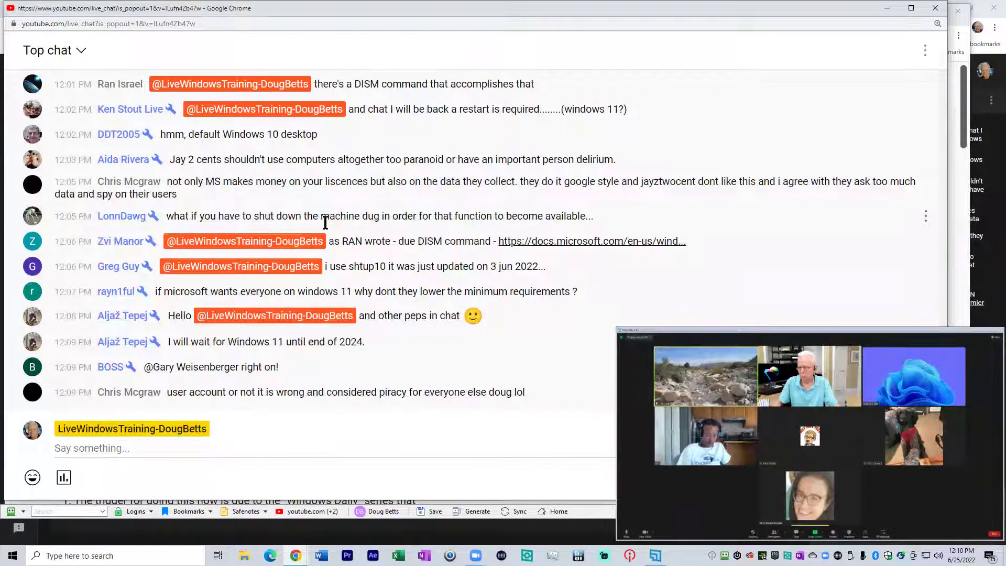
left_click_drag(330, 241, 381, 241)
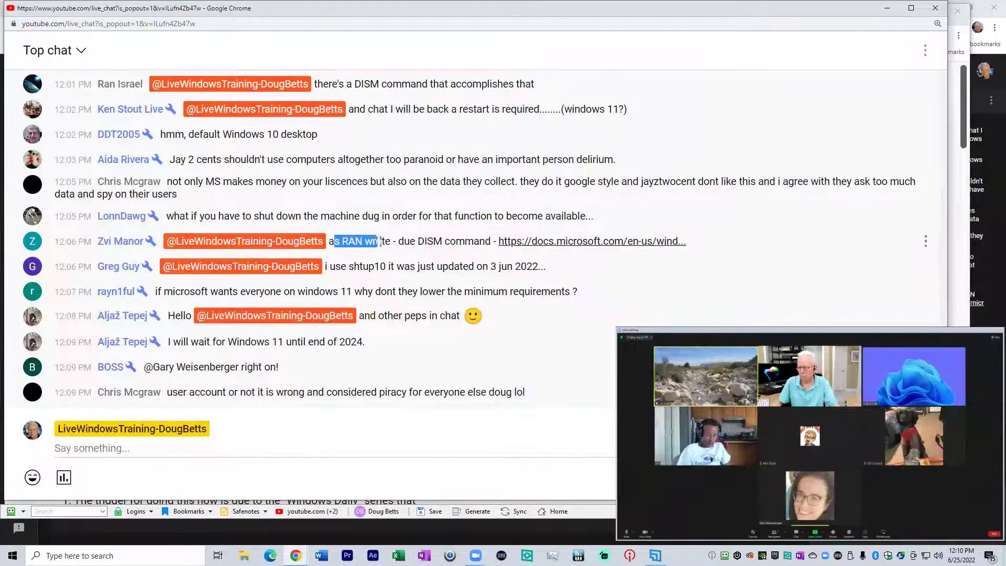
left_click(279, 230)
left_click_drag(169, 216, 592, 215)
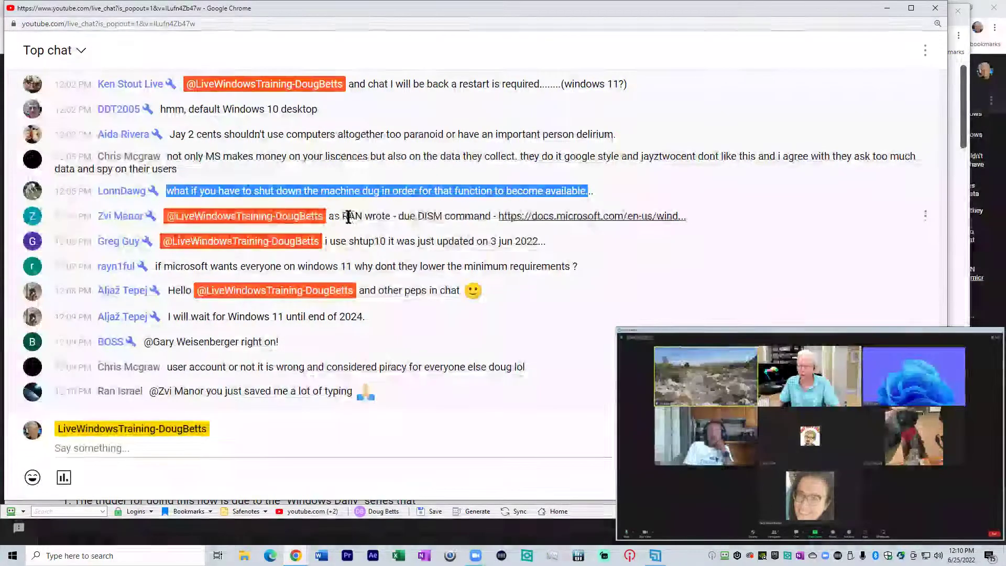
left_click_drag(329, 216, 490, 216)
scroll(467, 194, "up", 4)
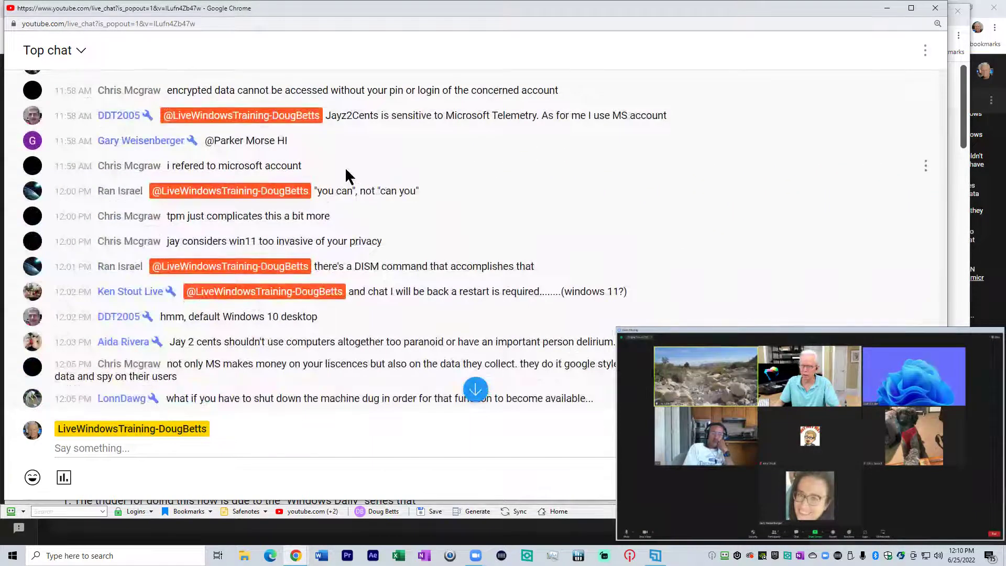
scroll(331, 172, "up", 2)
scroll(406, 247, "down", 6)
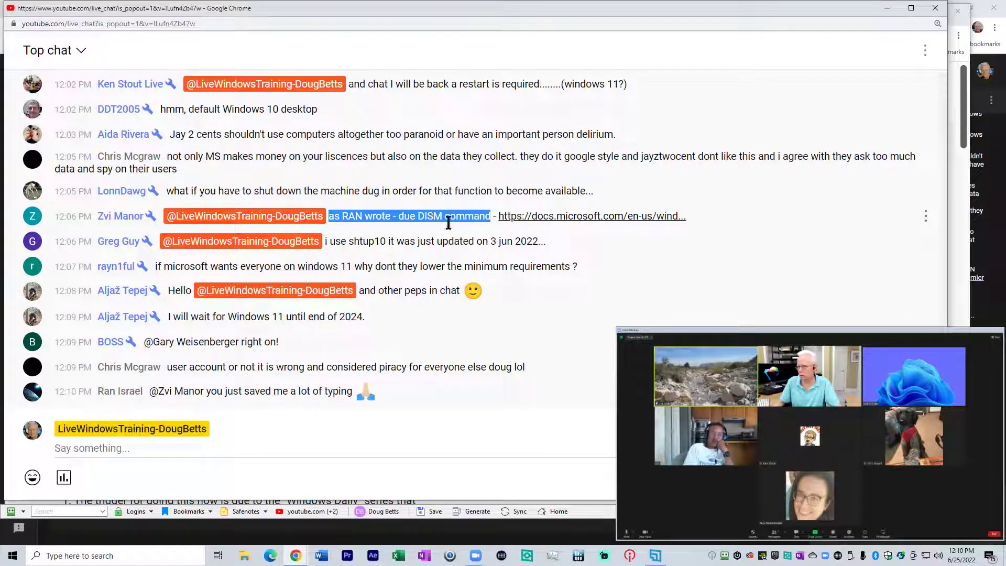
Open the docs.microsoft.com link from the DISM comment in a new browser tab and display that page
right_click(578, 219)
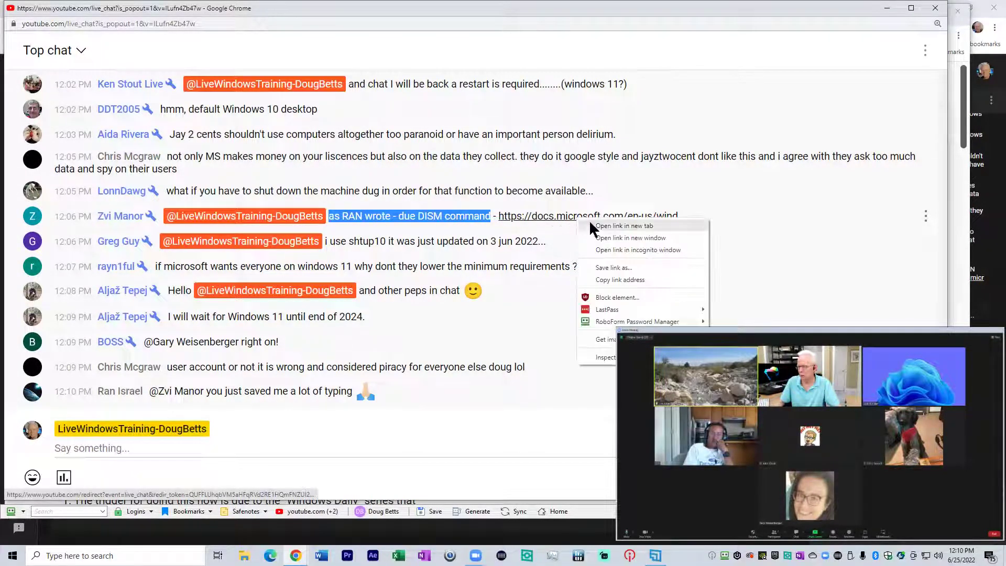
left_click(605, 225)
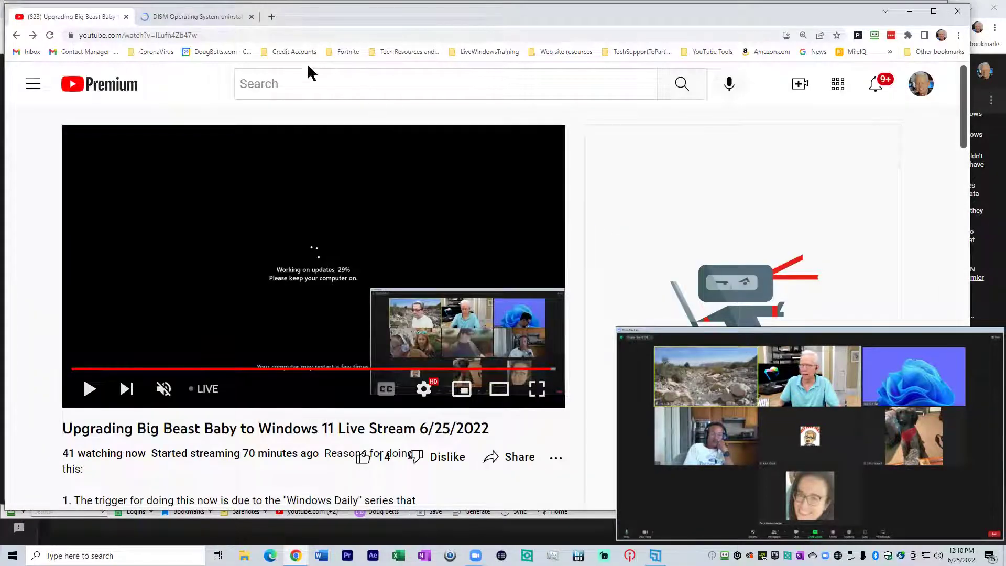
left_click(221, 14)
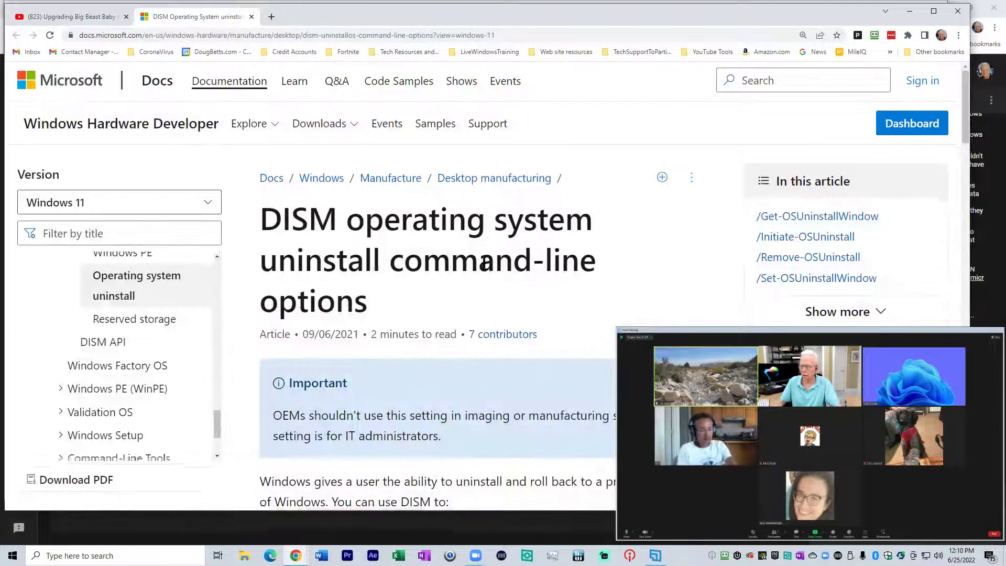
Examine the DISM operating system uninstall article, from its introduction through the /Set-OSUninstallWindow section, and return to its beginning
scroll(474, 257, "down", 2)
scroll(472, 254, "down", 1)
scroll(451, 235, "up", 3)
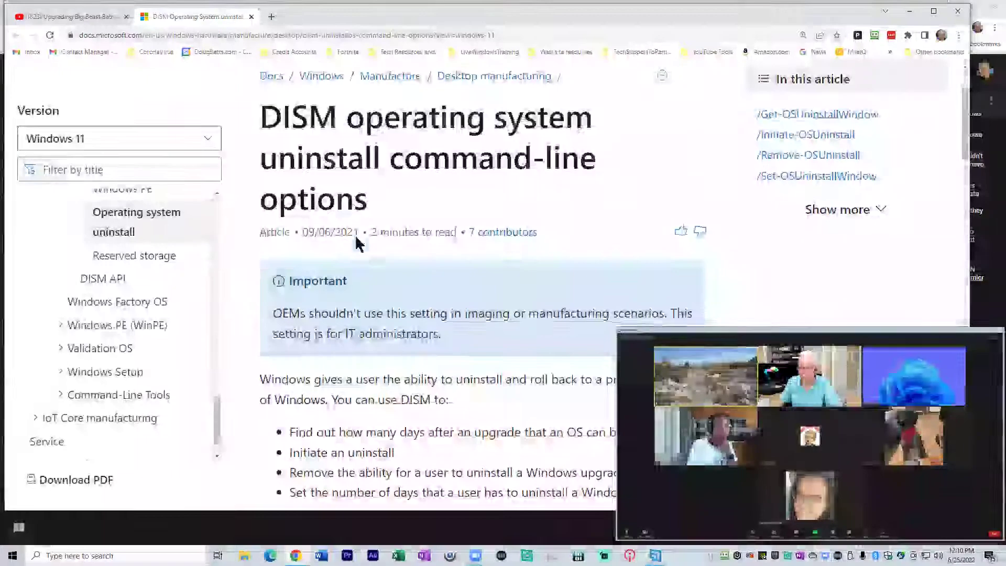
scroll(365, 247, "down", 3)
scroll(365, 250, "down", 4)
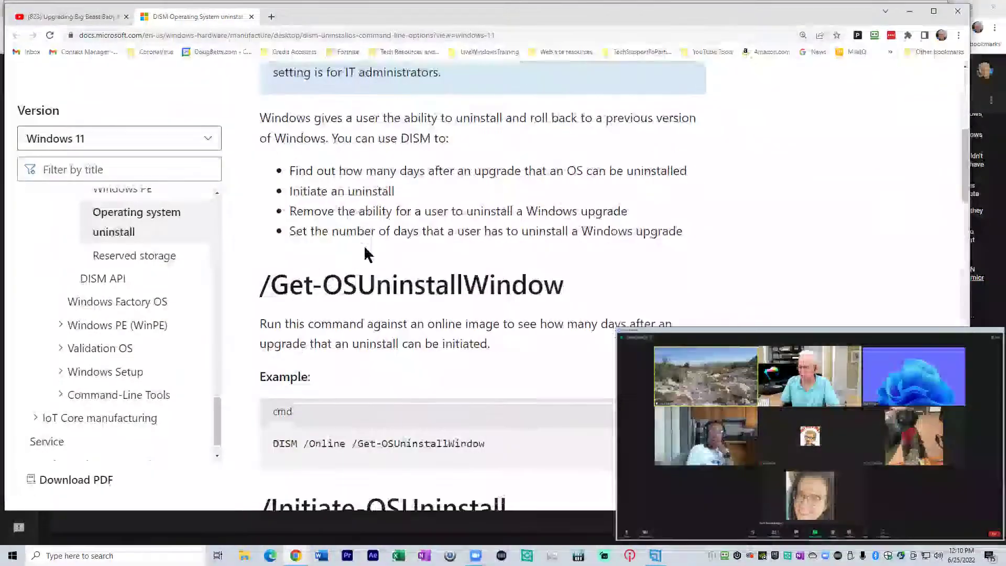
scroll(366, 251, "down", 5)
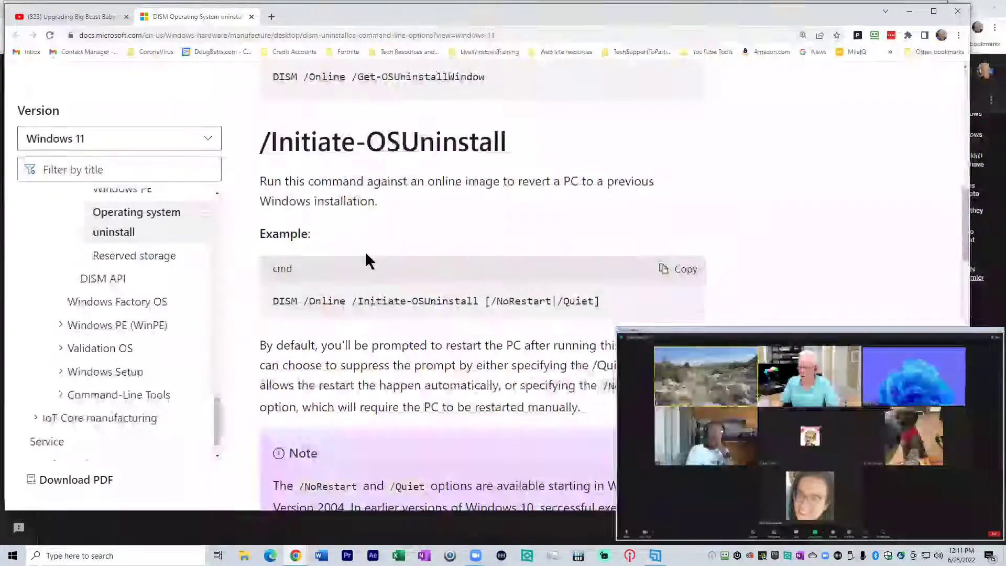
scroll(367, 256, "down", 1)
scroll(368, 256, "down", 5)
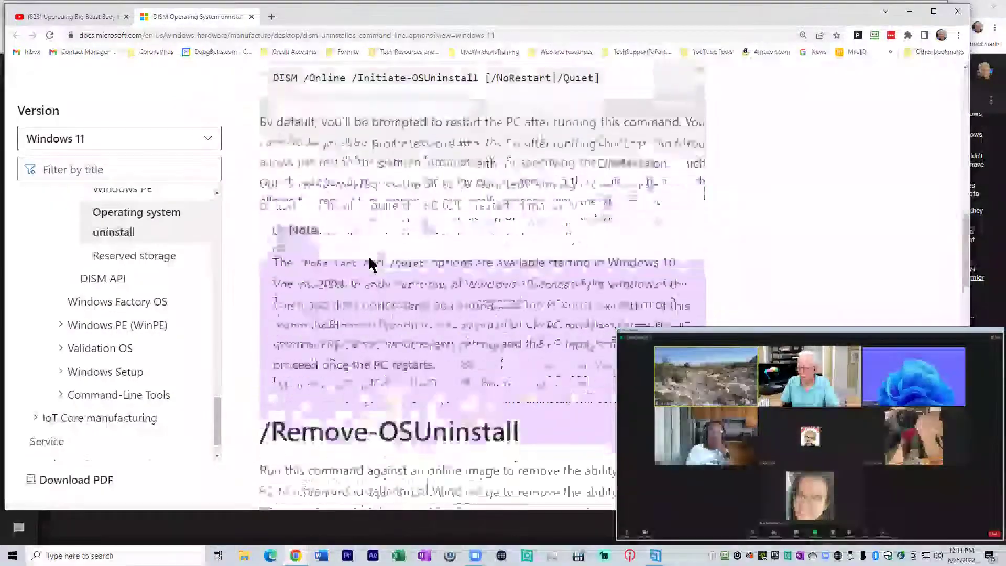
scroll(371, 265, "down", 2)
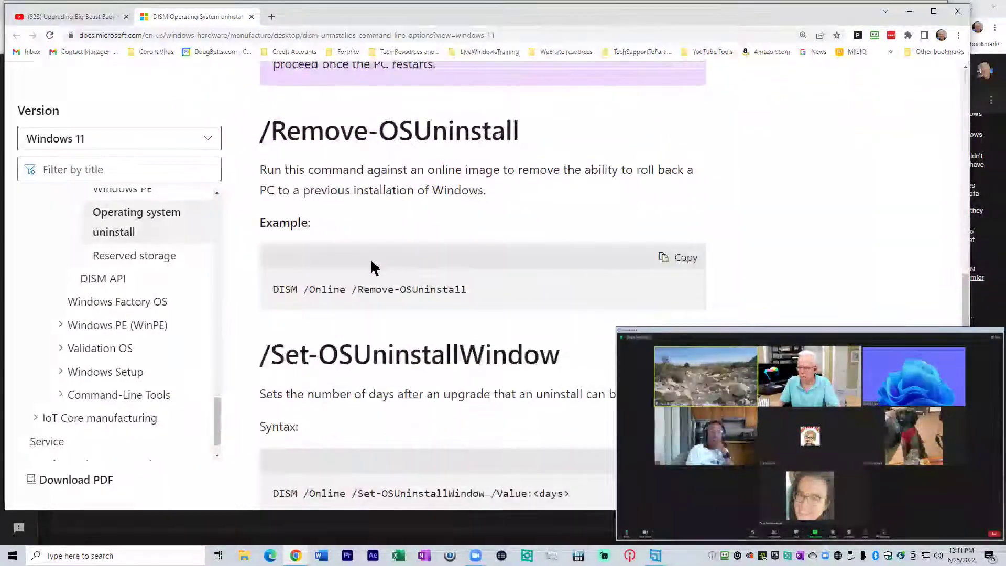
scroll(389, 281, "down", 3)
scroll(392, 283, "down", 2)
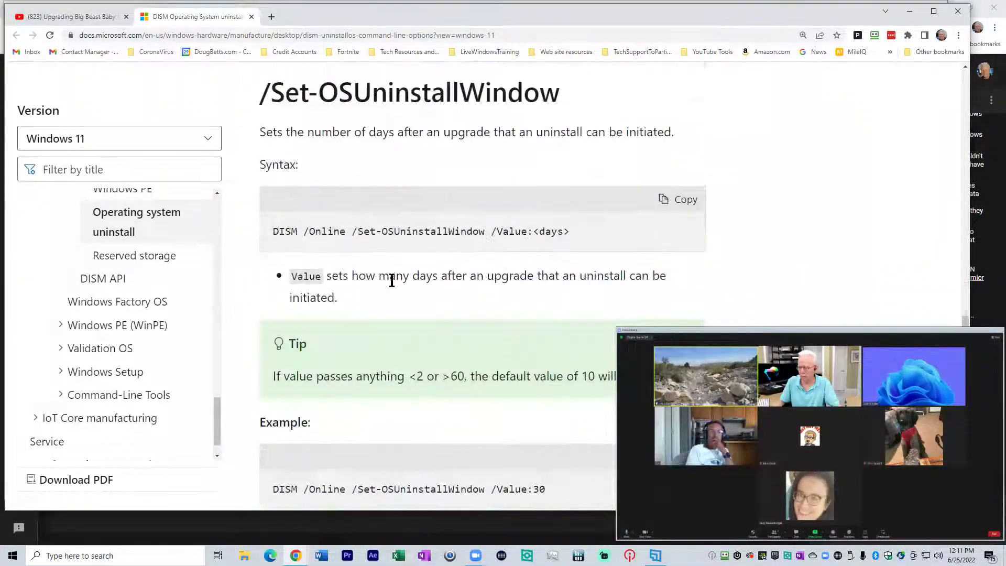
scroll(392, 283, "up", 16)
scroll(393, 286, "up", 11)
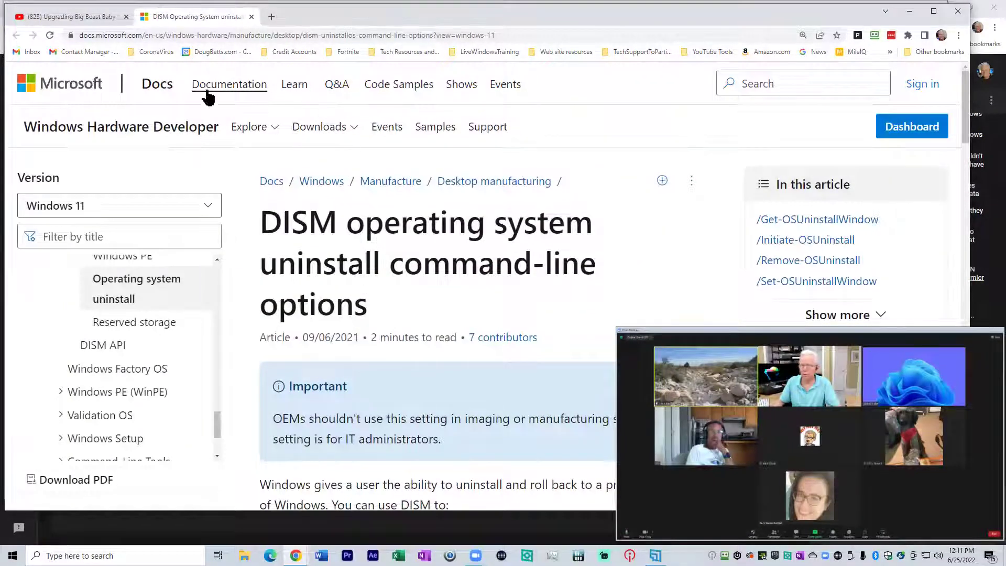
Return to the live chat window and highlight the comment about using shtup10, including the program name by itself
key("alt+Tab")
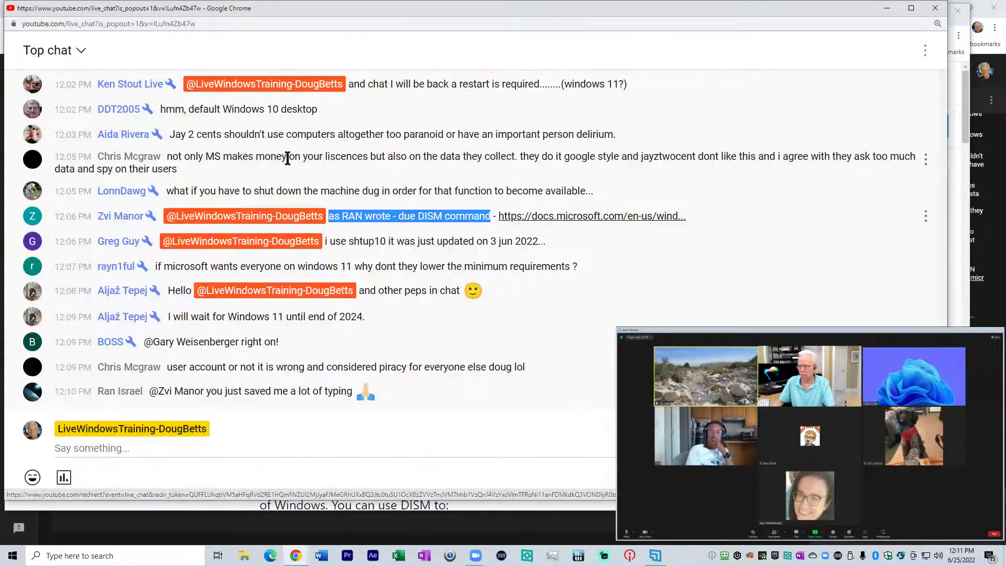
left_click_drag(331, 241, 531, 255)
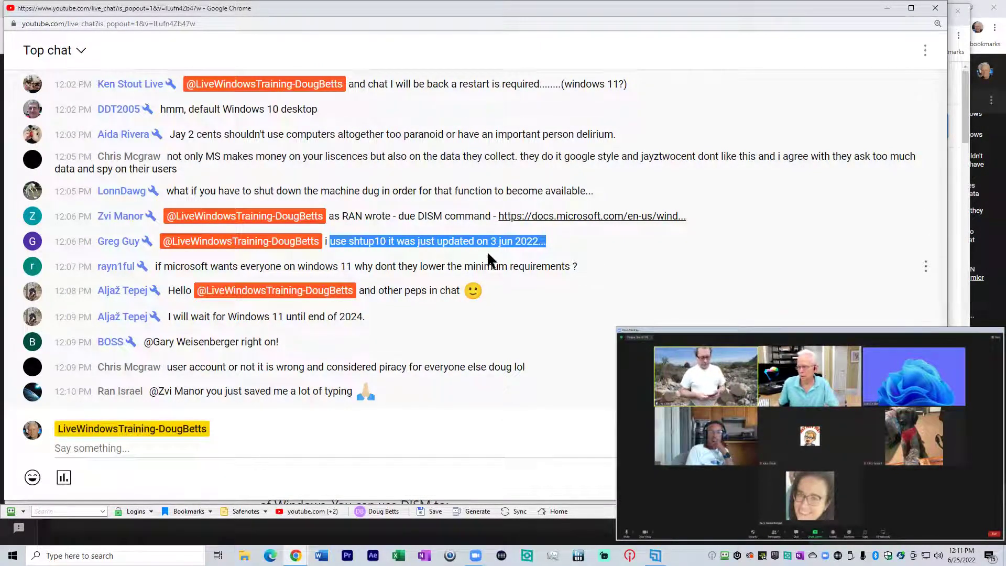
left_click(359, 244)
left_click_drag(348, 241, 386, 242)
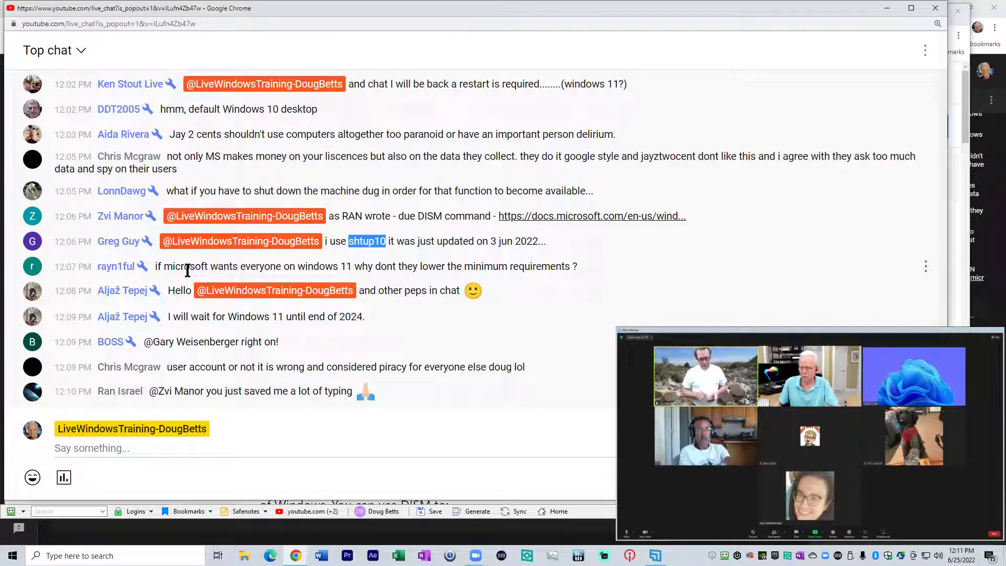
Highlight the question about Microsoft lowering the Windows 11 requirements, emphasize "minimum requirements" in it, and clear the highlight
left_click_drag(166, 266, 565, 263)
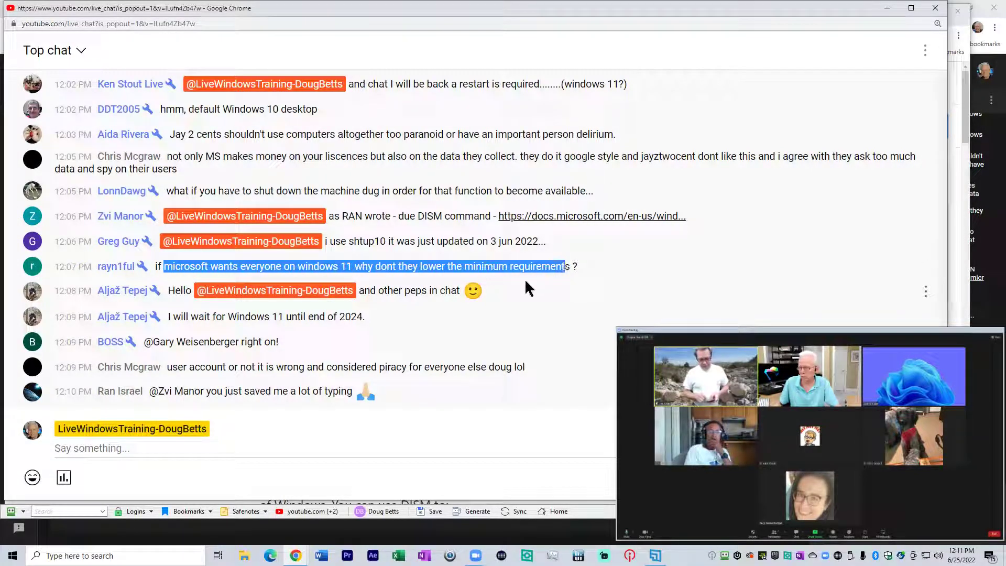
scroll(520, 278, "up", 1)
scroll(520, 278, "down", 1)
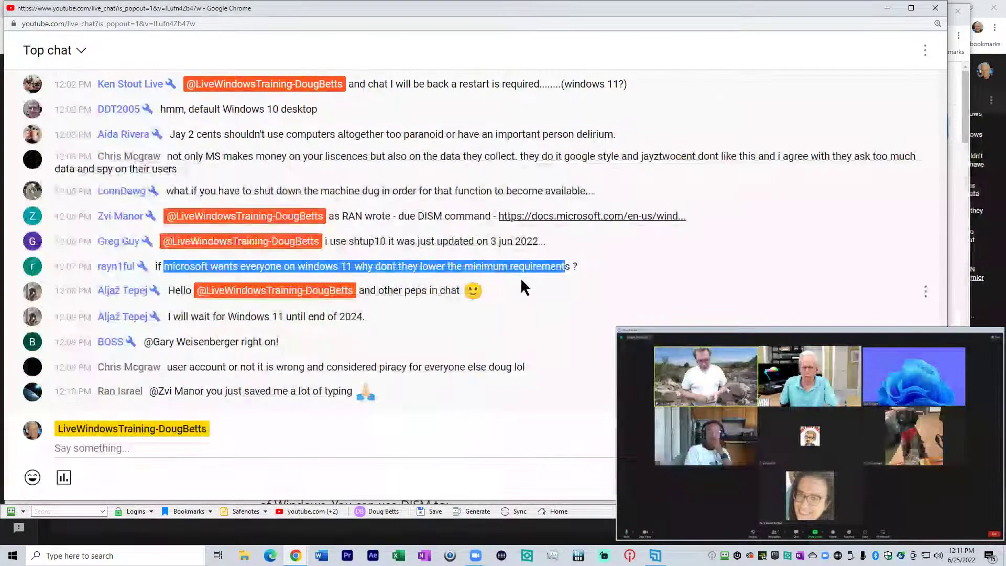
double_click(488, 266)
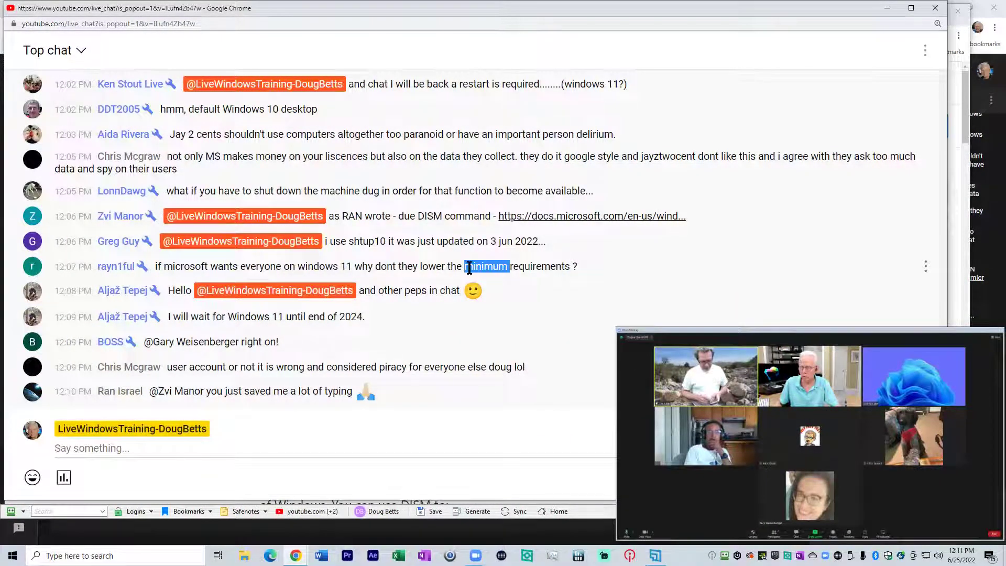
left_click(469, 268)
left_click_drag(468, 266, 568, 266)
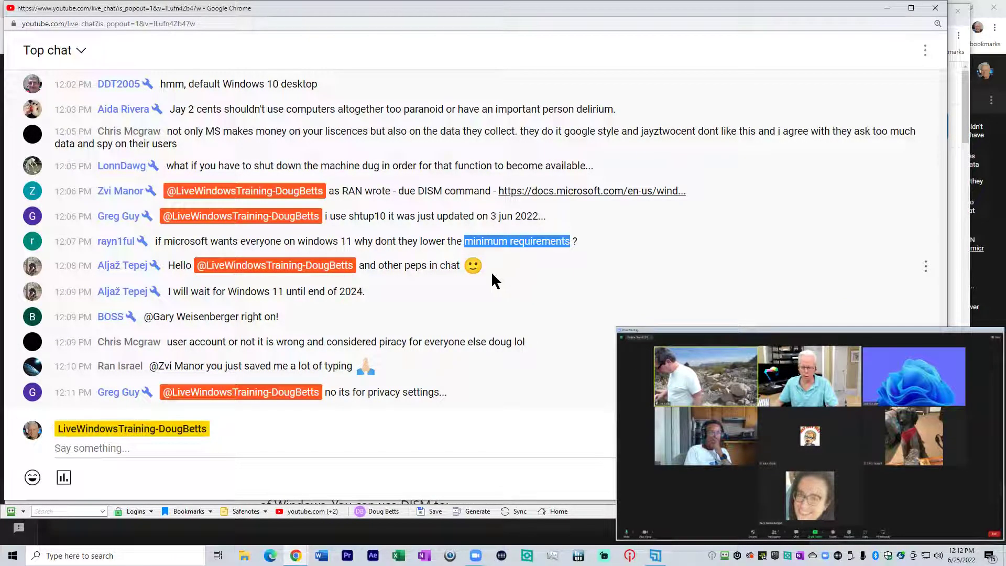
left_click(364, 244)
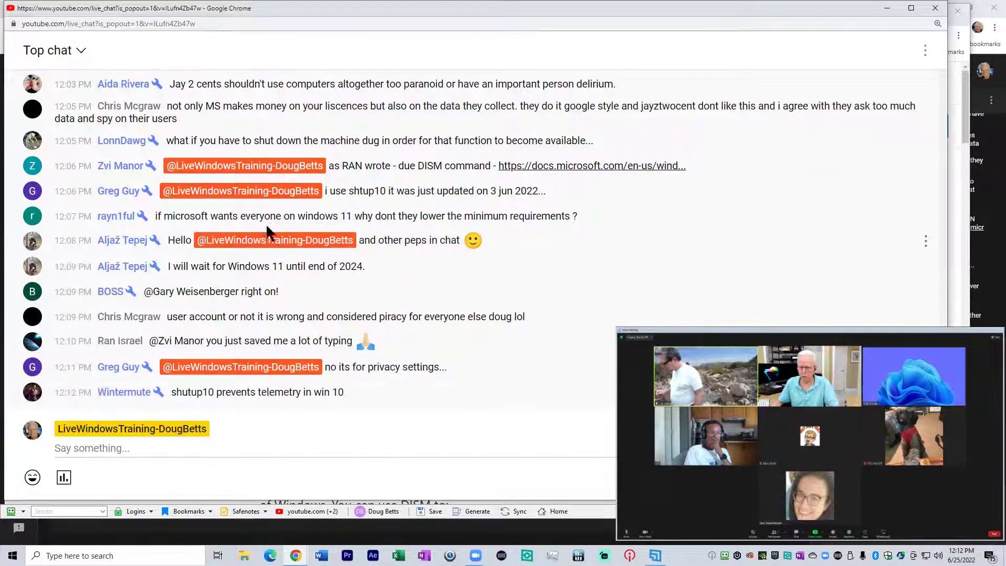
Highlight most of the question about lowering Windows 11's minimum requirements, emphasize "windows 11" in it, and clear the highlight
left_click_drag(251, 216, 541, 216)
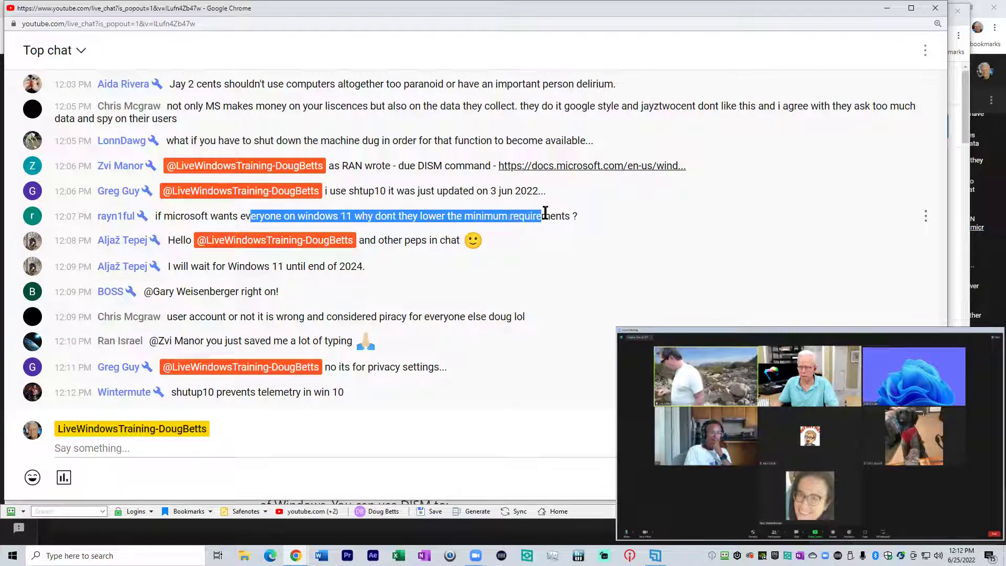
left_click(337, 219)
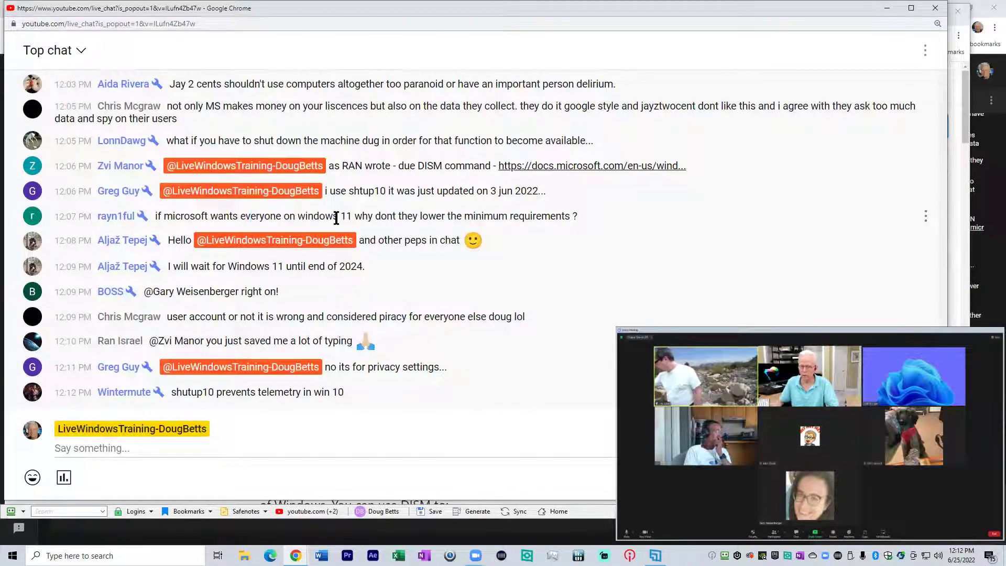
left_click_drag(299, 219, 372, 219)
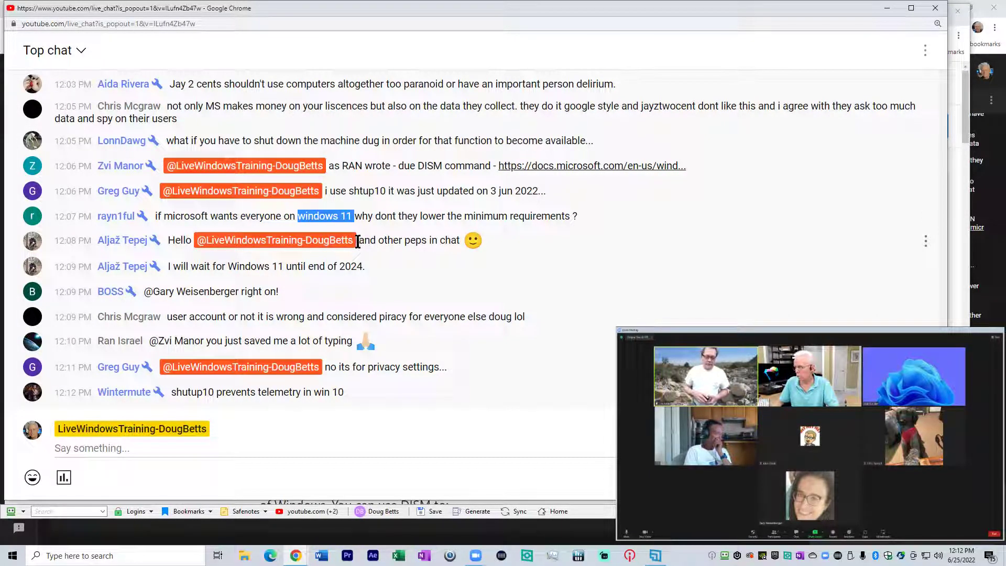
left_click(348, 216)
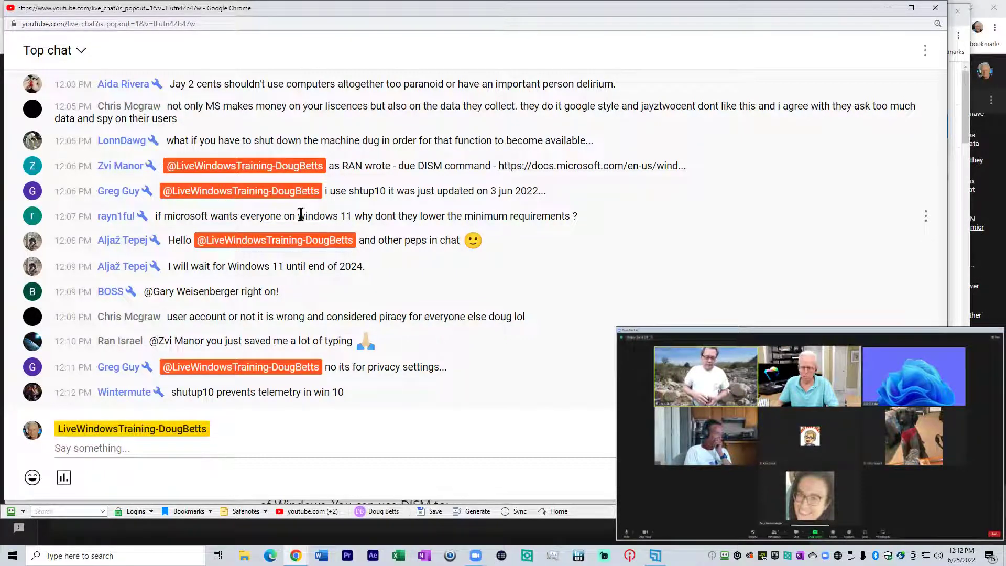
Highlight "windows 11" again in the requirements question, followed by its wording "why dont they lower the minimum requirements"
left_click_drag(299, 216, 333, 216)
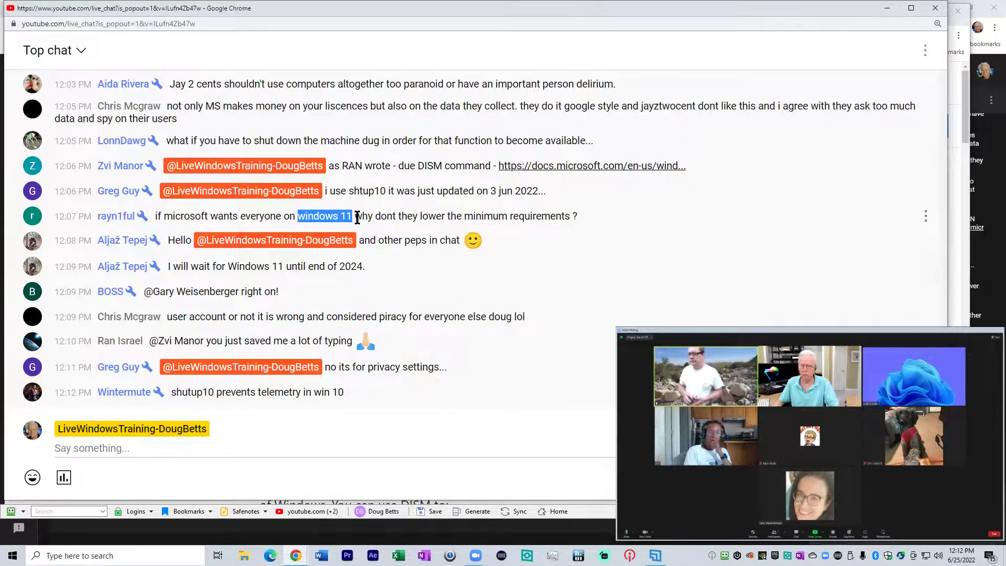
left_click_drag(354, 217, 565, 216)
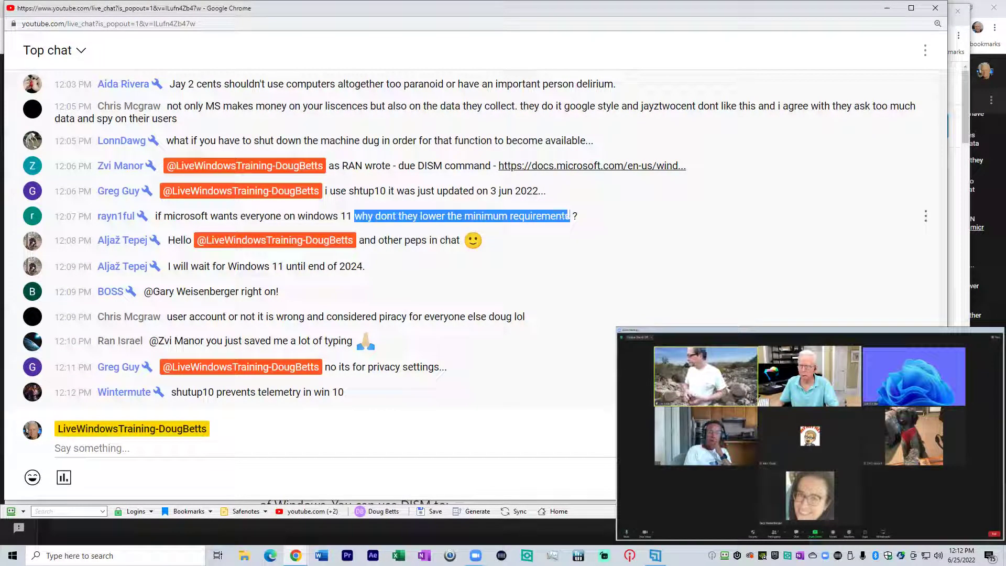
double_click(365, 242)
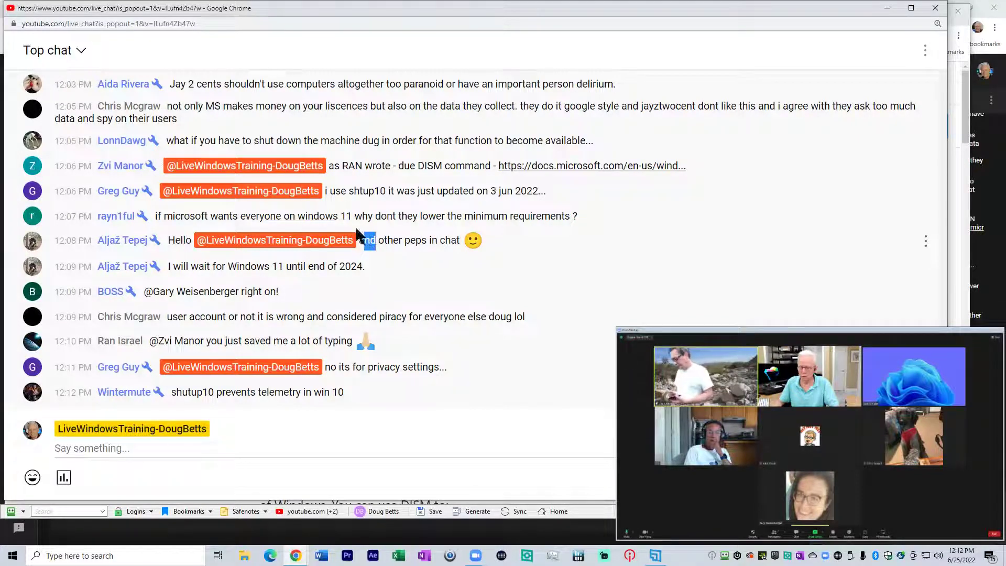
left_click_drag(340, 217, 395, 216)
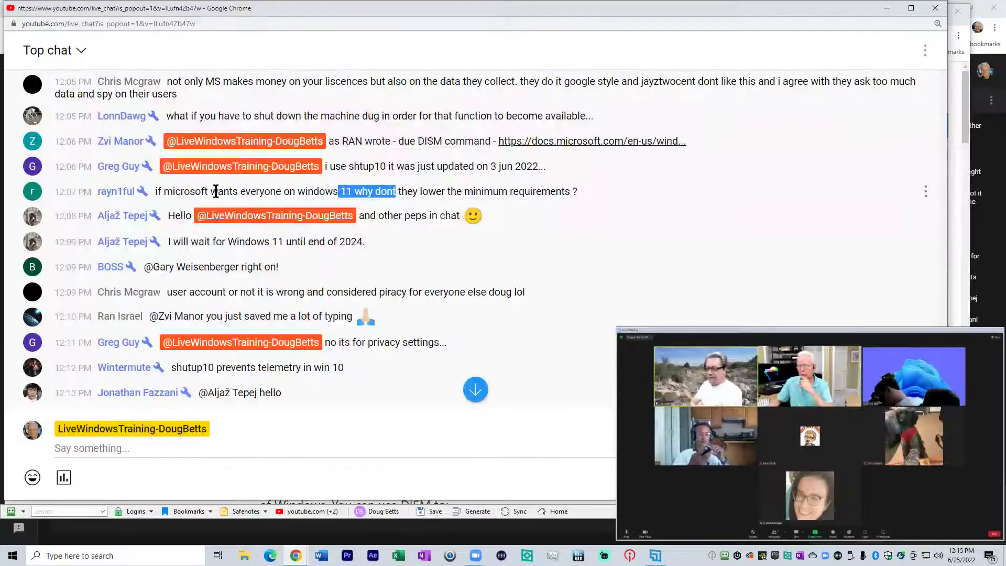
left_click_drag(428, 192, 551, 193)
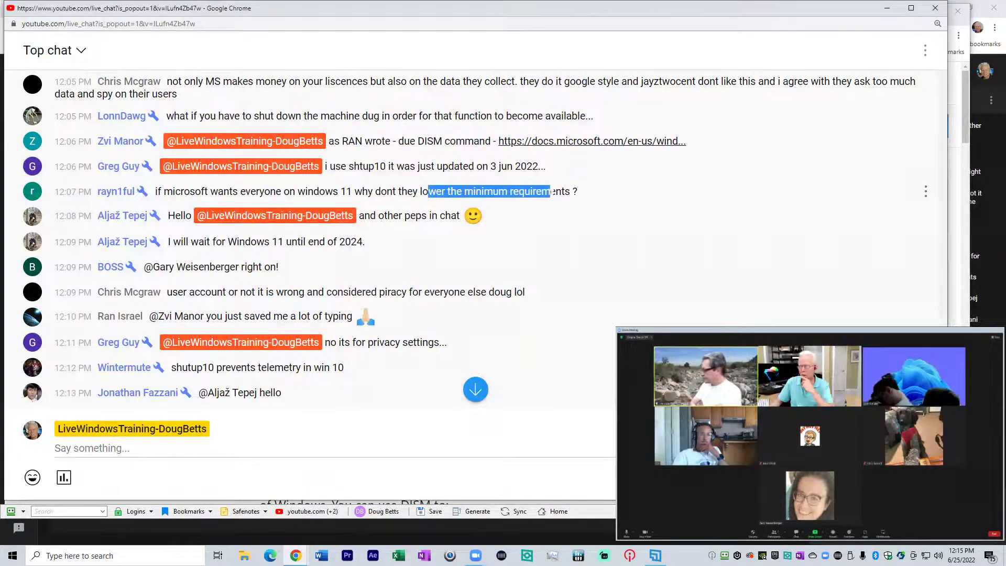
Highlight the greeting to "other peps in chat" and the comment about waiting for Windows 11 until the end of 2024
scroll(433, 195, "down", 3)
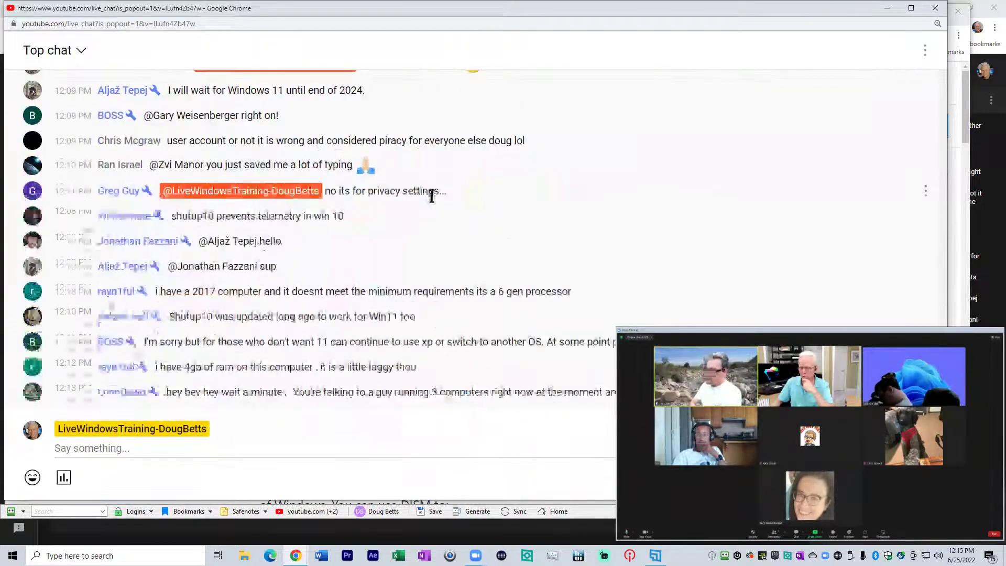
scroll(429, 191, "up", 3)
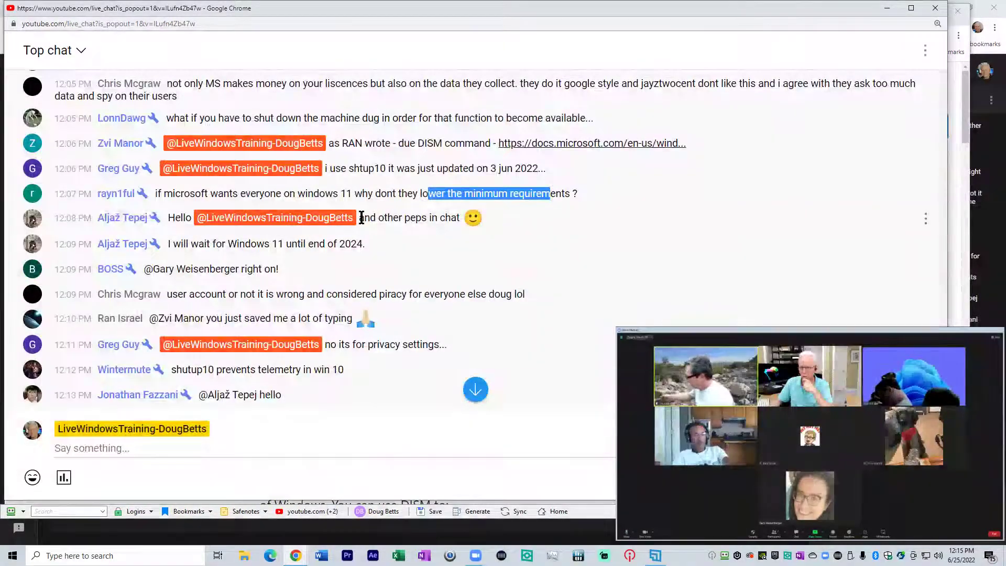
left_click_drag(364, 218, 457, 218)
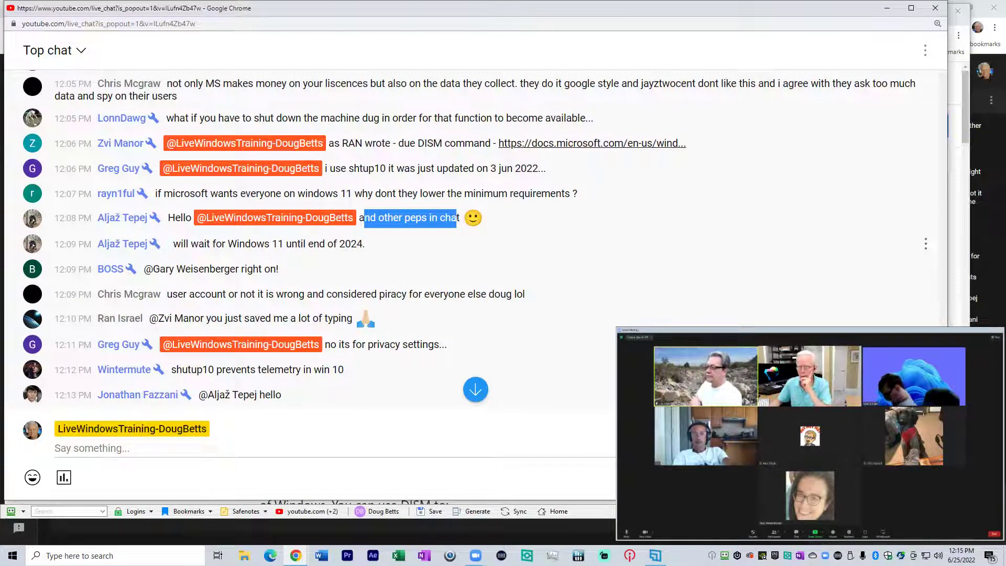
left_click_drag(168, 246, 351, 244)
scroll(230, 259, "down", 1)
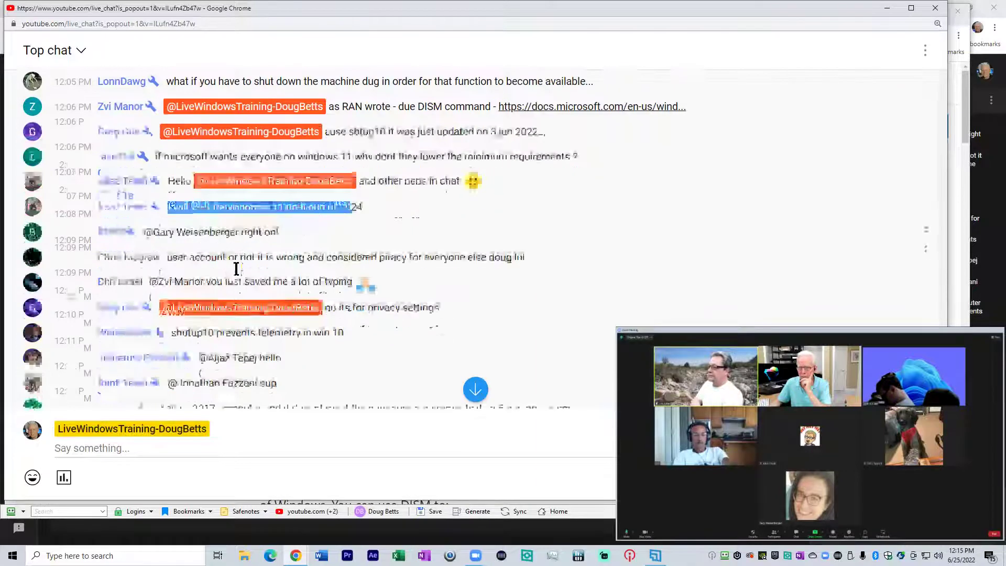
Highlight the comment about a user account being considered piracy, followed by the reply "you just saved me a lot of typing"
left_click_drag(173, 243, 468, 244)
scroll(291, 260, "down", 1)
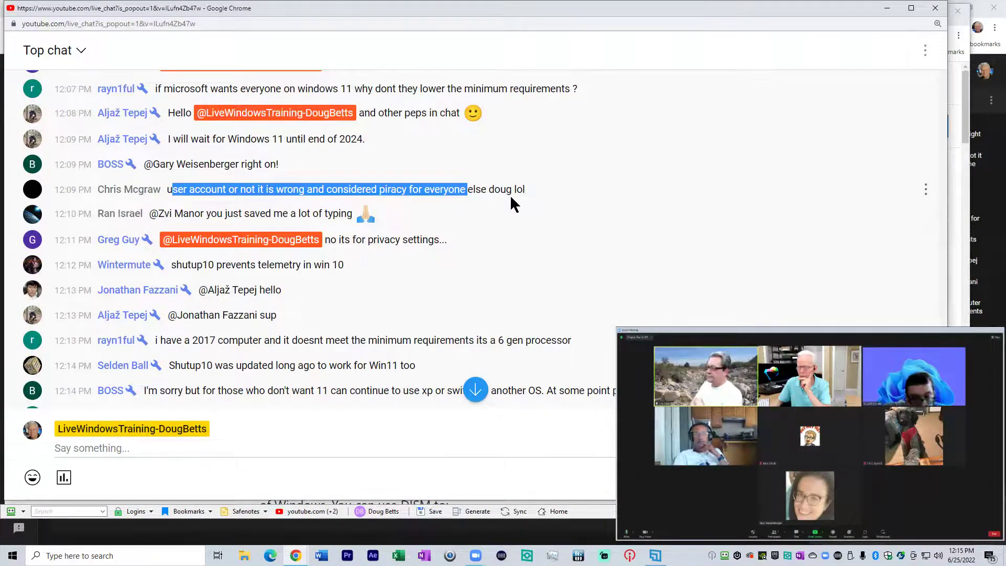
left_click_drag(173, 189, 512, 189)
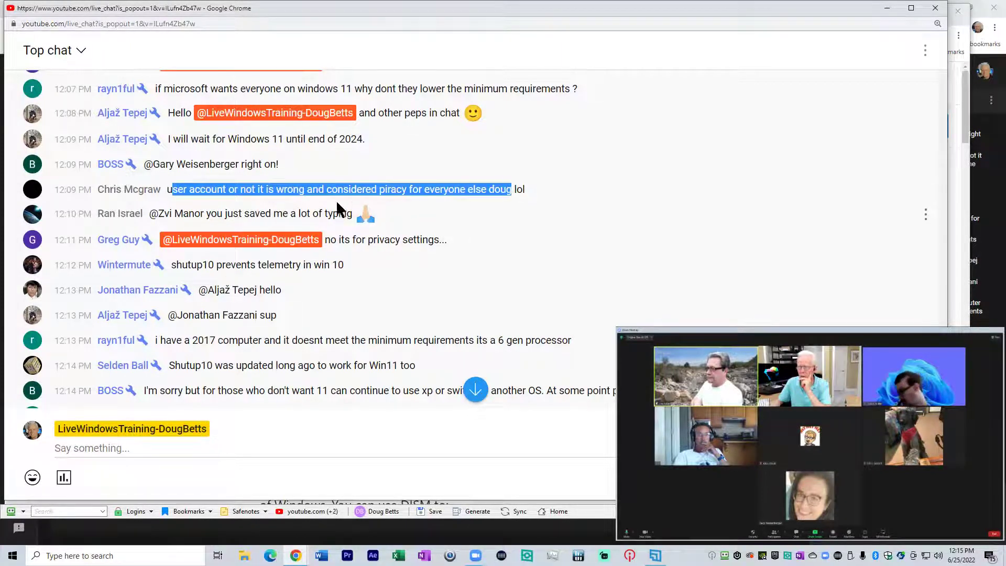
scroll(335, 200, "up", 2)
scroll(301, 203, "down", 2)
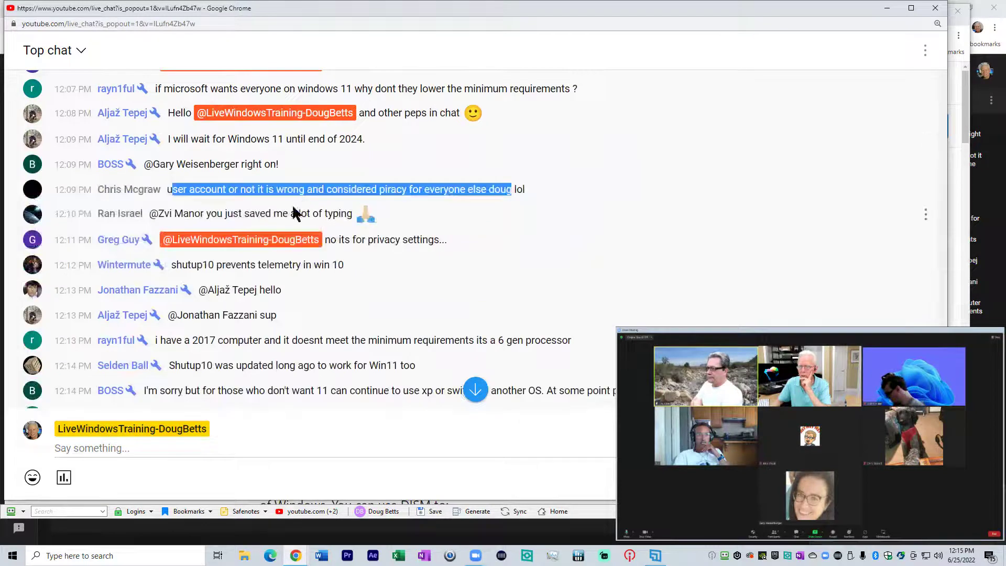
left_click_drag(207, 213, 344, 215)
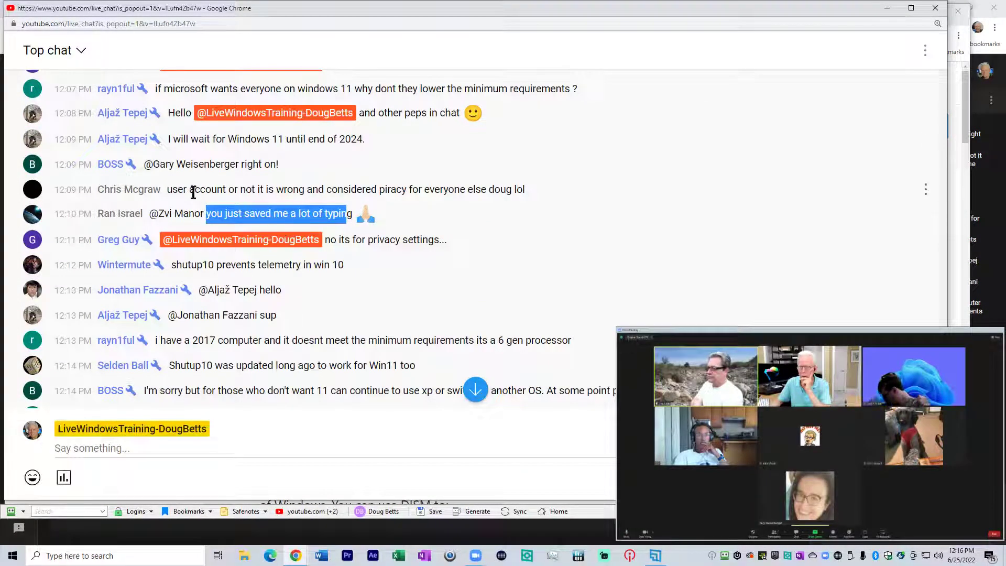
Return to the user account comment, emphasize "wrong and considered piracy for" in it, and clear the highlight
left_click_drag(172, 189, 512, 189)
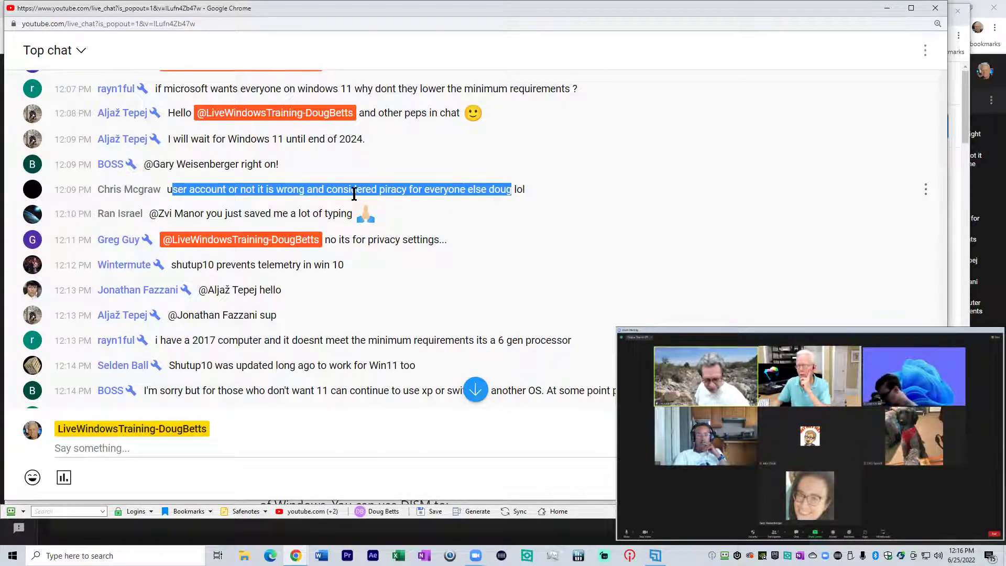
left_click_drag(276, 190, 430, 190)
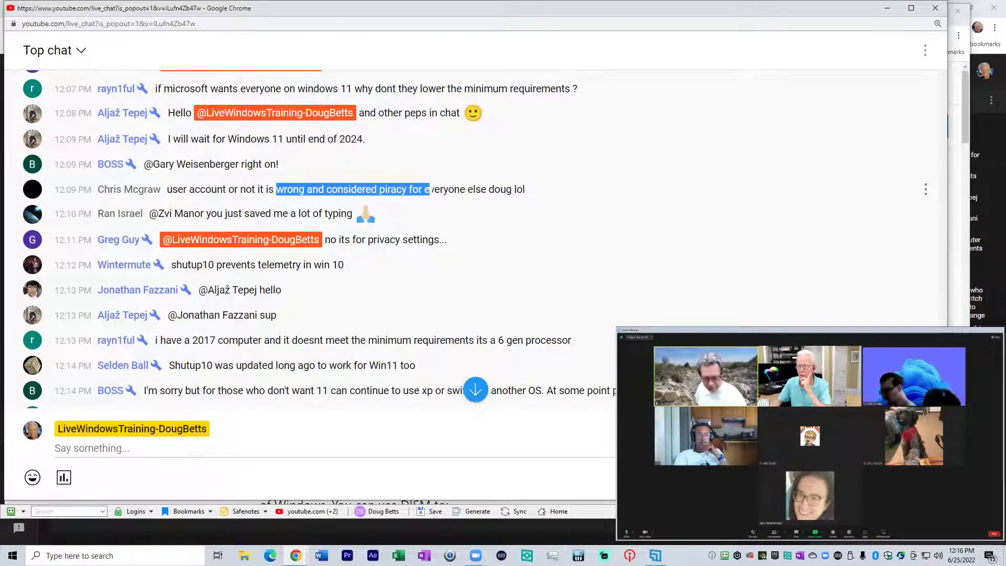
left_click(335, 193)
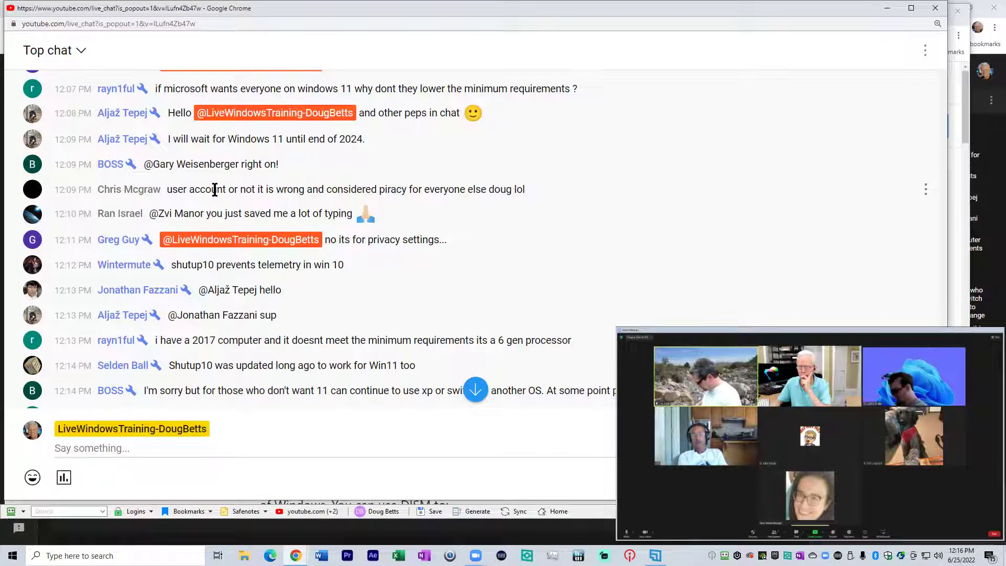
Highlight the whole user account and piracy comment again, emphasizing its closing "lol" and the "for everyone else" part
left_click_drag(173, 190, 508, 191)
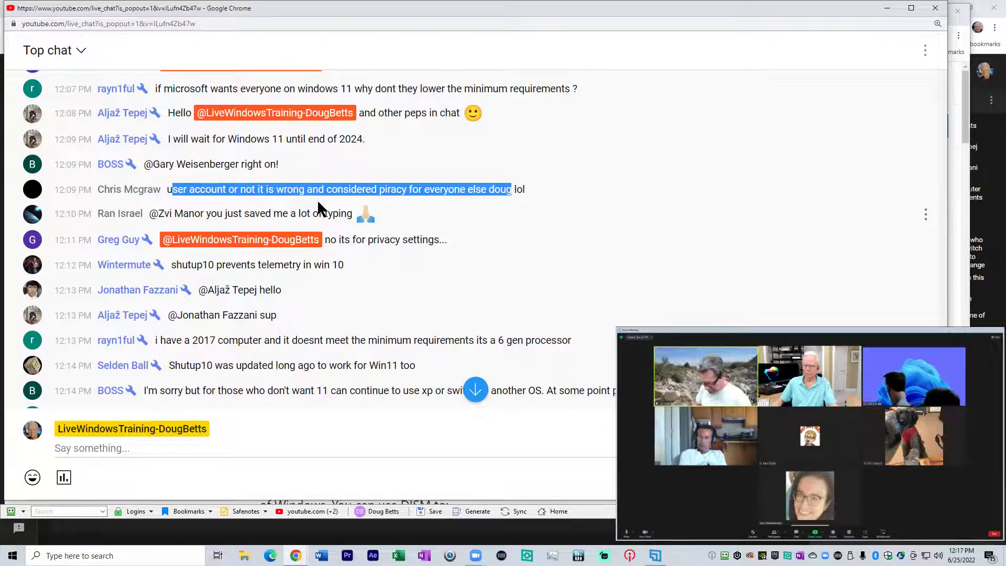
left_click(515, 189)
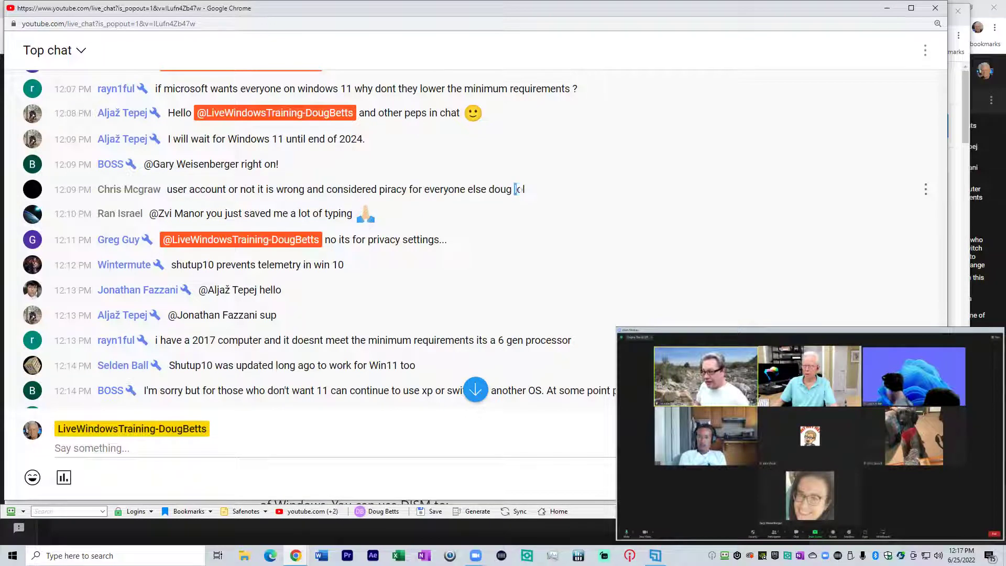
left_click_drag(515, 189, 523, 196)
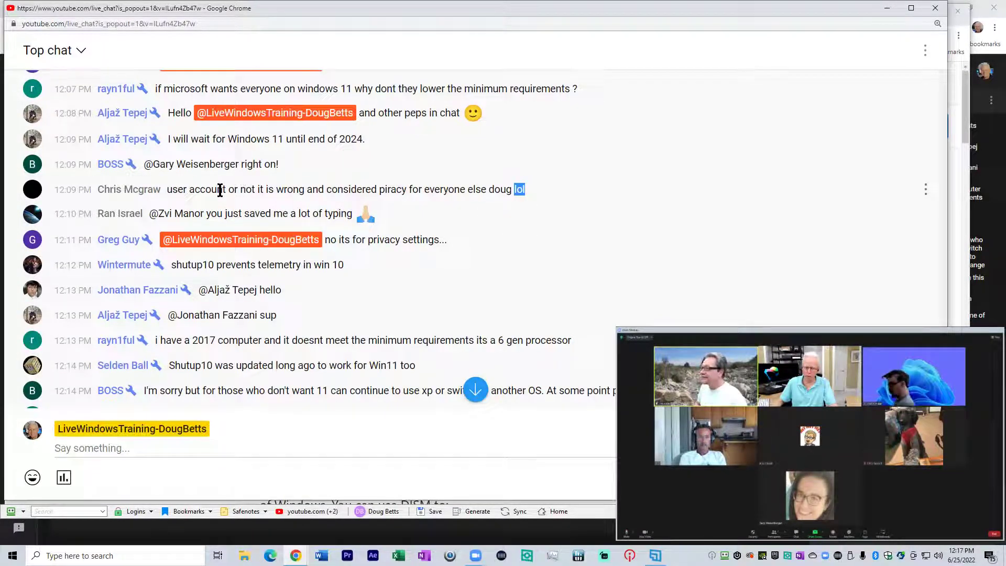
left_click_drag(223, 190, 479, 190)
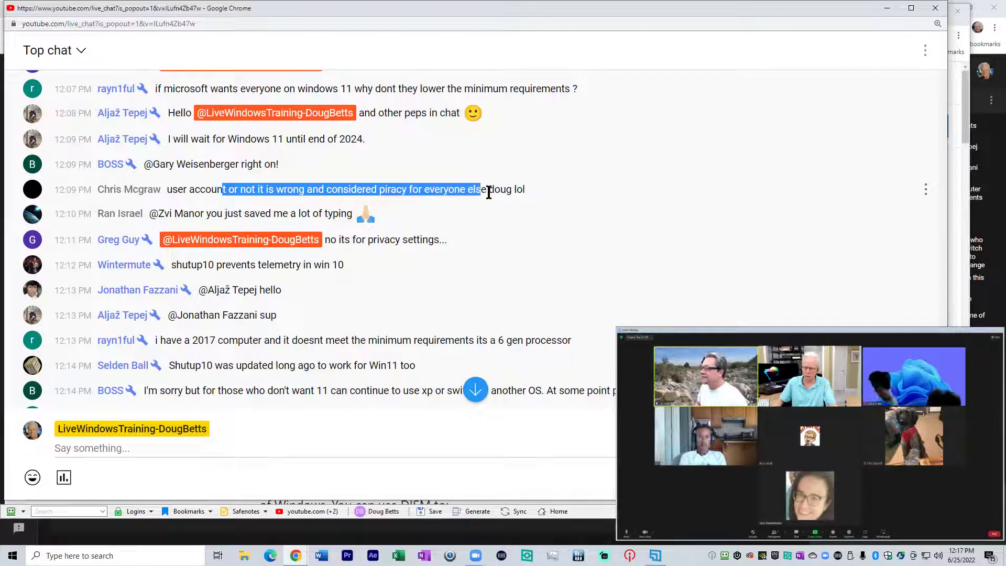
left_click(407, 192)
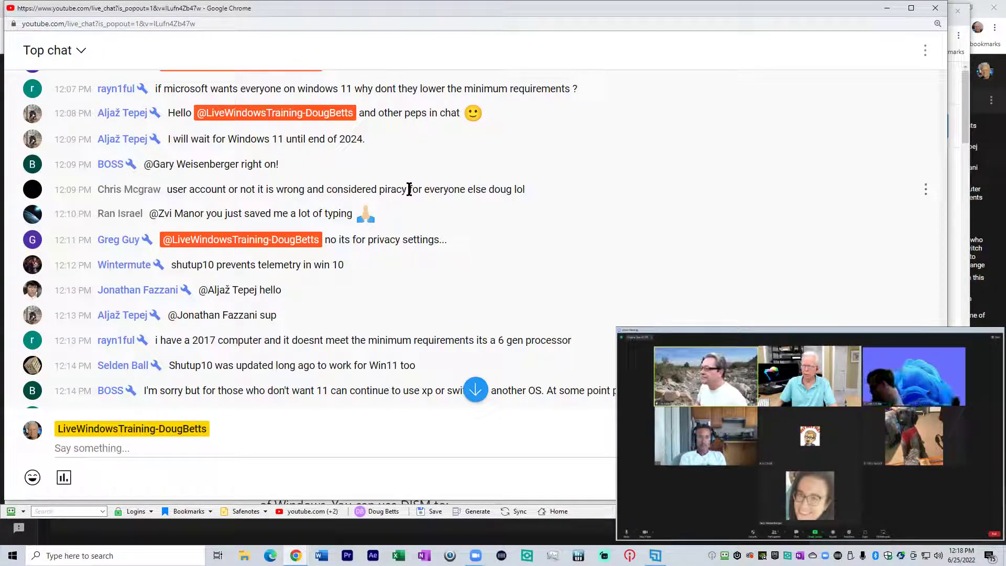
left_click_drag(409, 189, 481, 189)
double_click(520, 189)
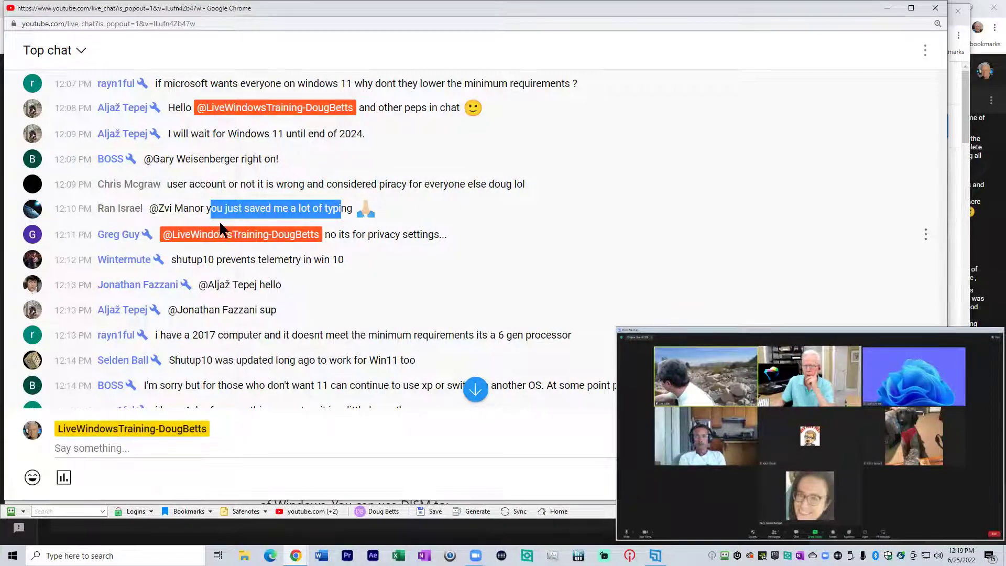
Clear the highlight on the "saved me a lot of typing" reply and highlight the "its for privacy settings" comment
left_click(248, 211)
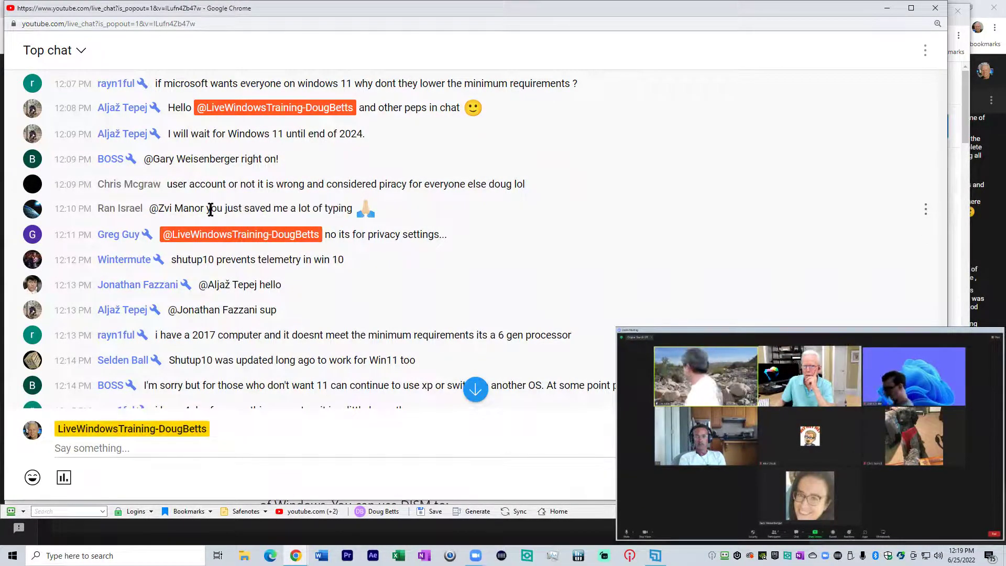
left_click_drag(206, 209, 432, 241)
left_click(339, 233)
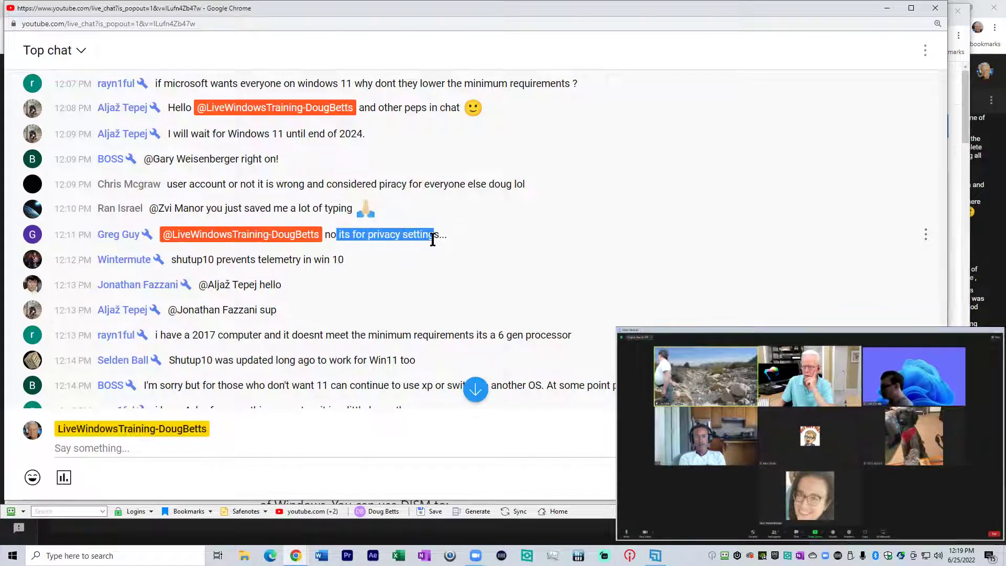
Move on to the newest chat comments and highlight the one about laughing at the irony
scroll(304, 261, "down", 2)
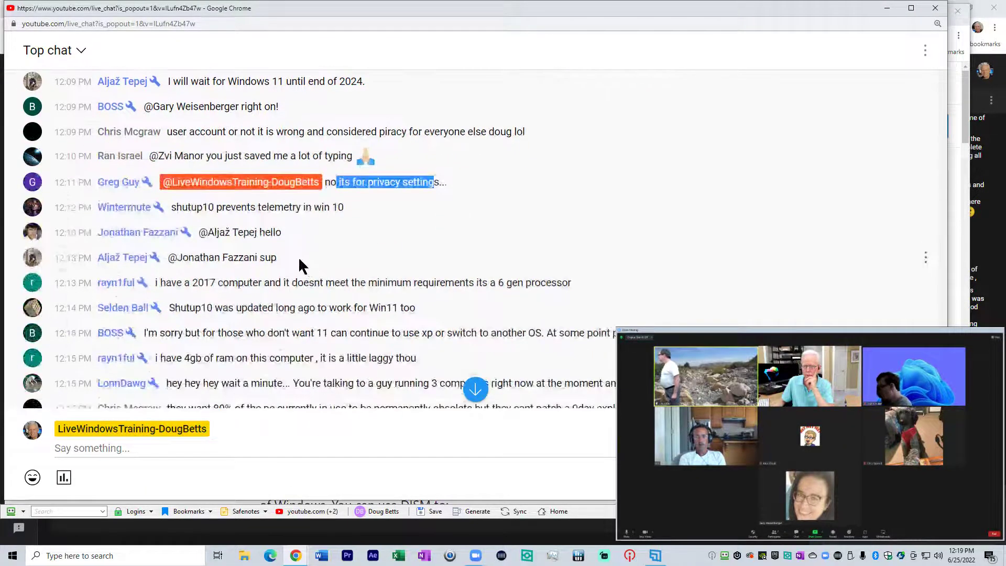
scroll(267, 210, "down", 2)
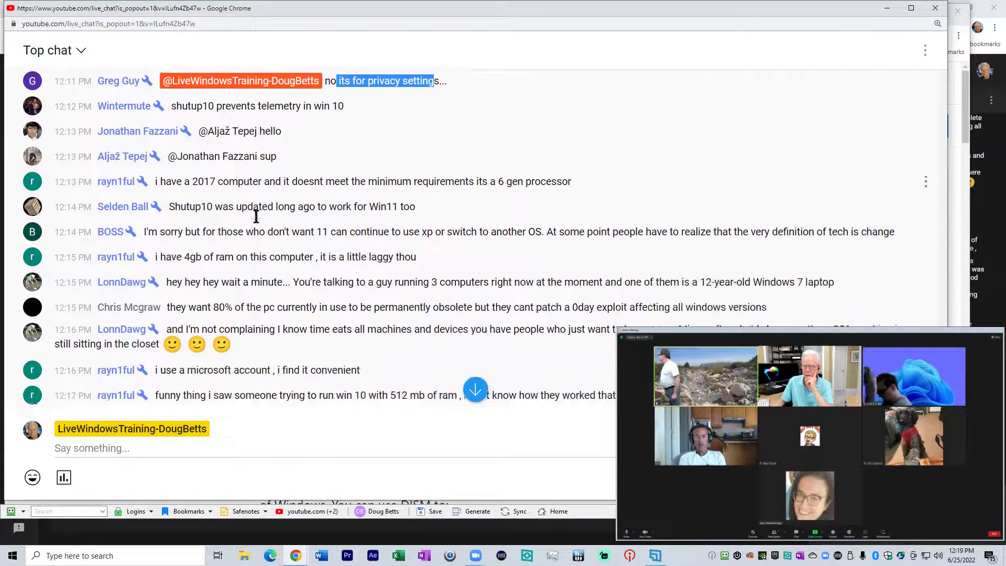
scroll(264, 213, "down", 1)
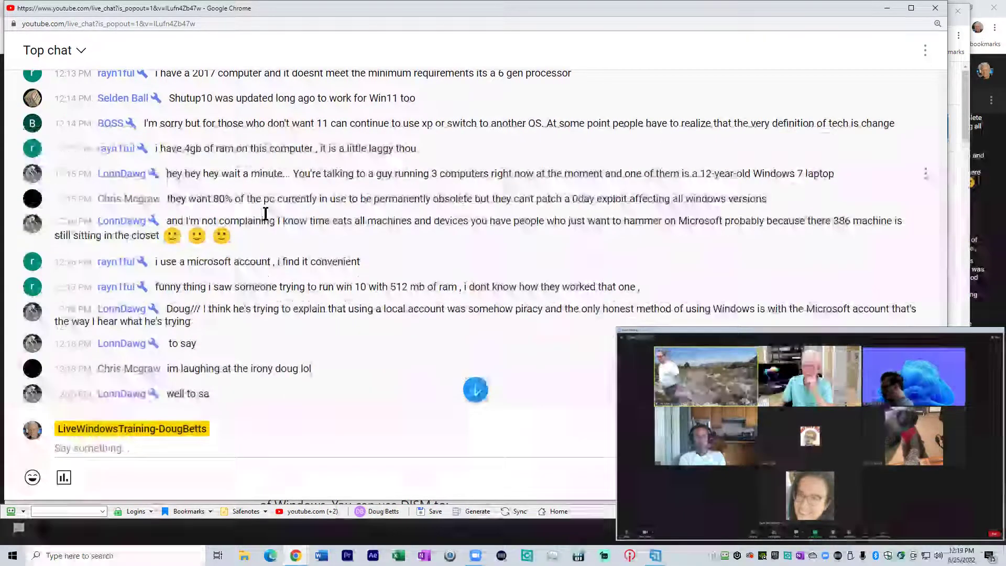
scroll(273, 205, "down", 3)
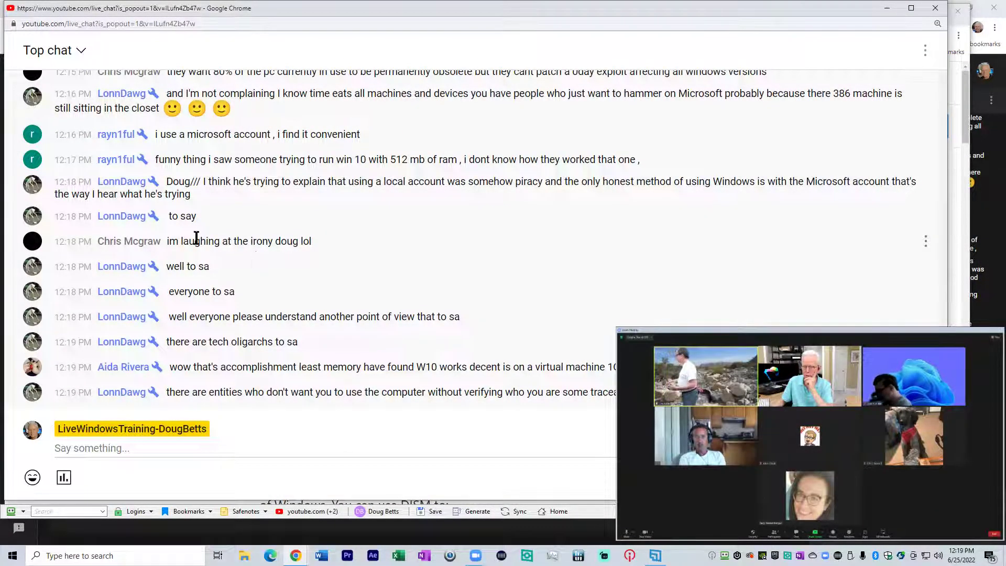
left_click_drag(196, 238, 289, 242)
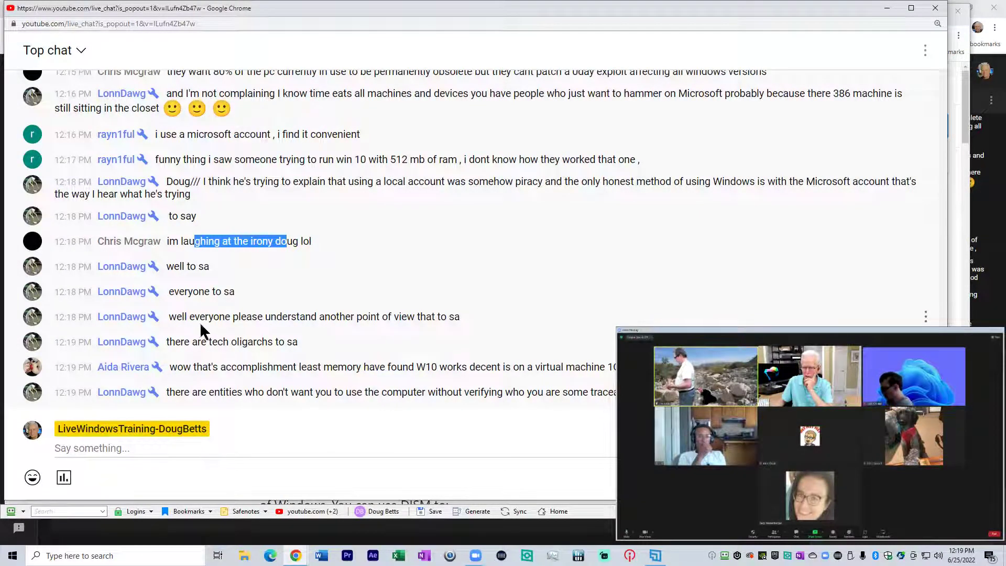
Highlight the comments about Windows 10 working decently on a virtual machine and about entities verifying who you are
left_click_drag(209, 317, 280, 318)
left_click_drag(203, 342, 573, 355)
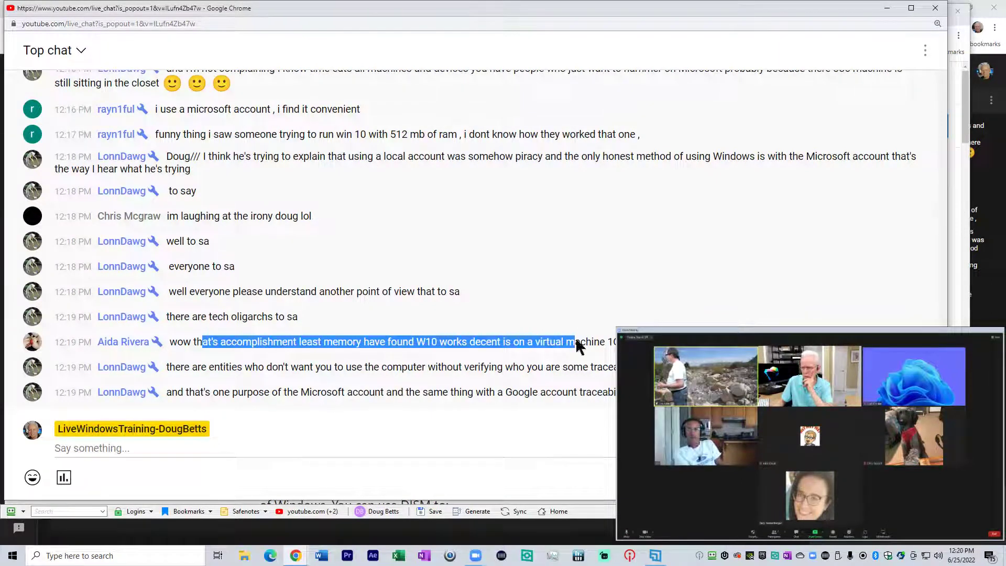
left_click_drag(176, 369, 621, 367)
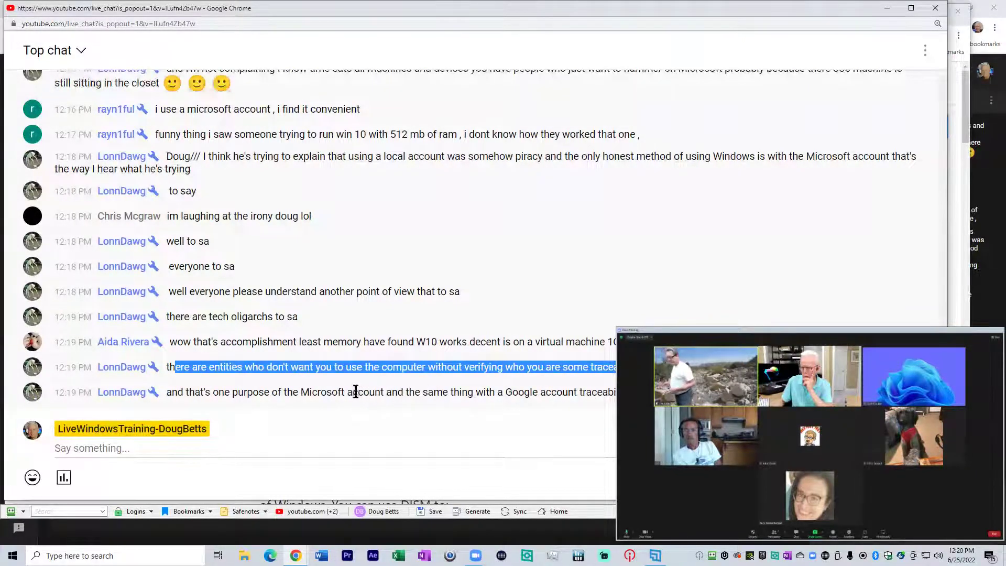
Highlight the comments about Google account traceability and about a Chromebook needing a Google account
left_click_drag(178, 392, 623, 393)
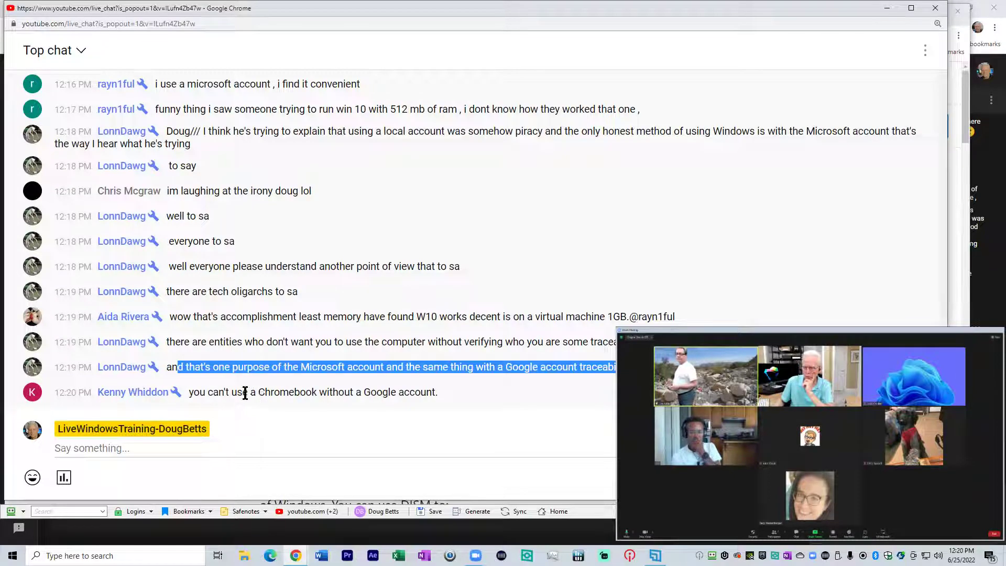
left_click_drag(245, 394, 432, 393)
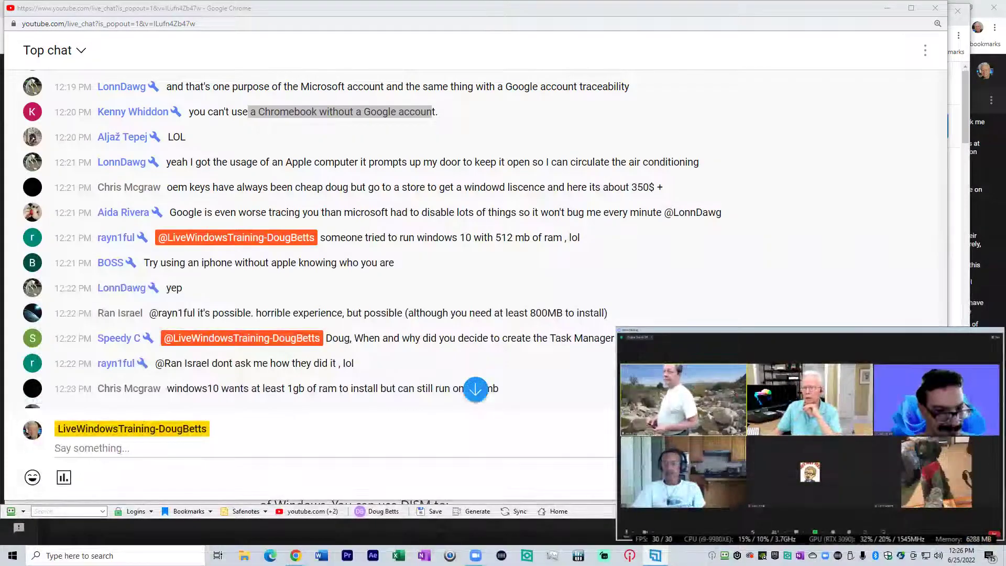
Move on to the newer chat comments and highlight the one about someone trying to run Windows 10 with 512 mb of ram
scroll(354, 162, "down", 1)
scroll(353, 156, "up", 1)
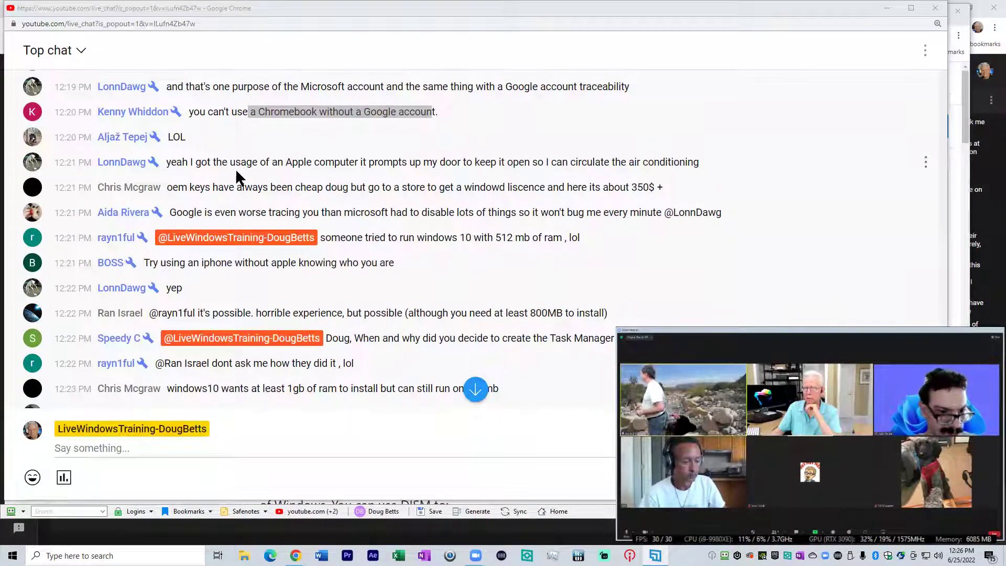
scroll(254, 168, "down", 1)
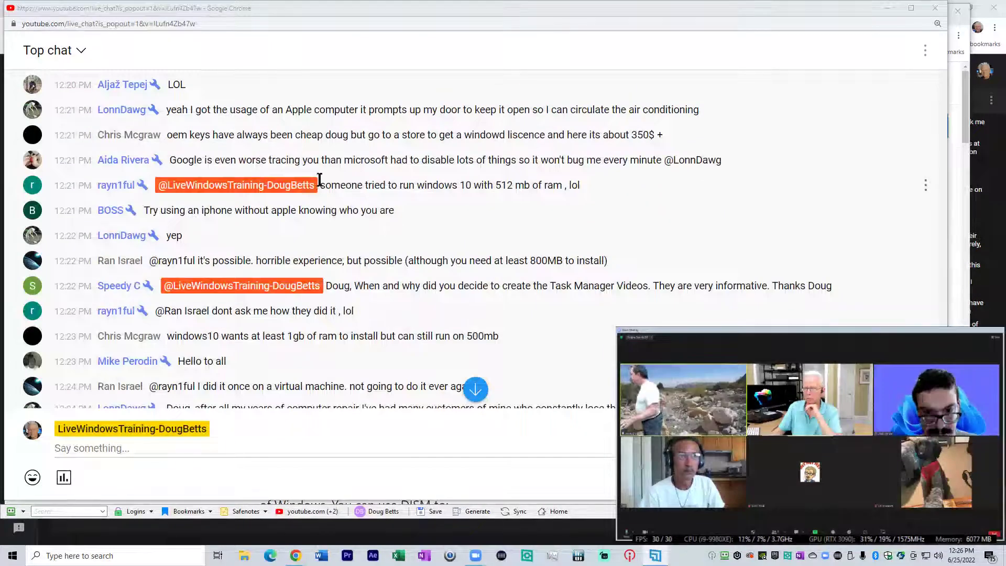
left_click_drag(321, 184, 580, 185)
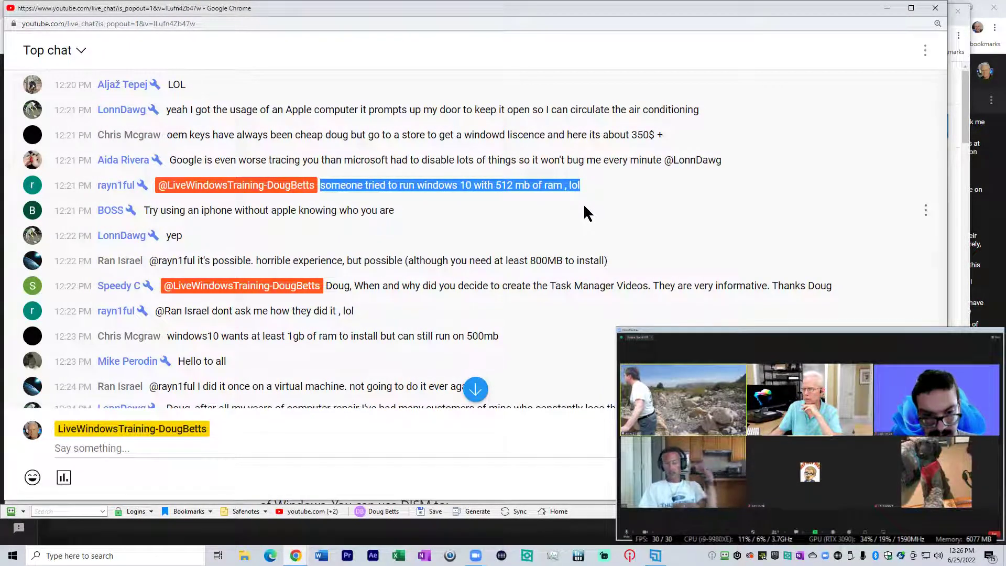
Highlight the question asking when and why the Task Manager videos were created
scroll(524, 236, "down", 4)
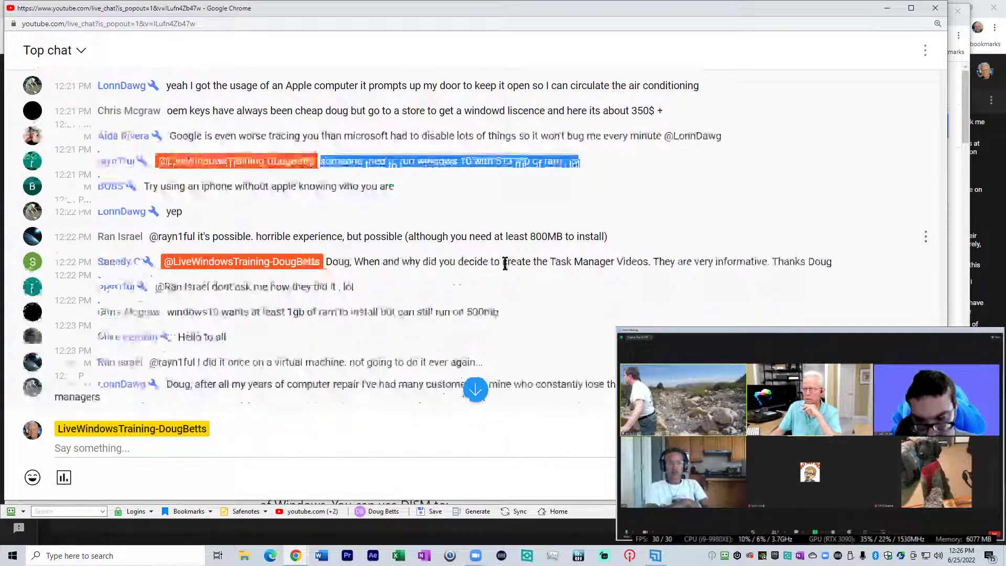
scroll(440, 246, "up", 3)
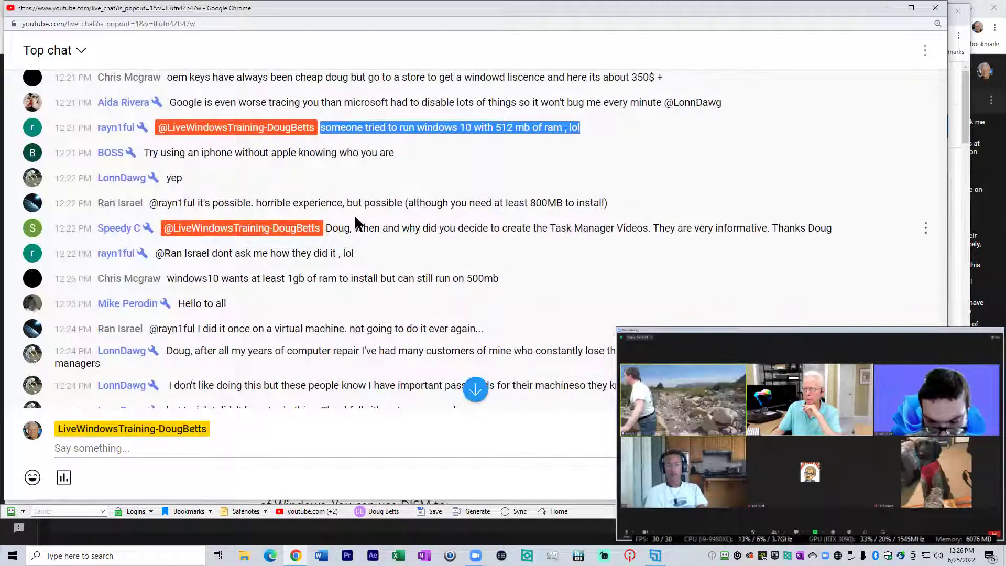
left_click_drag(326, 228, 821, 228)
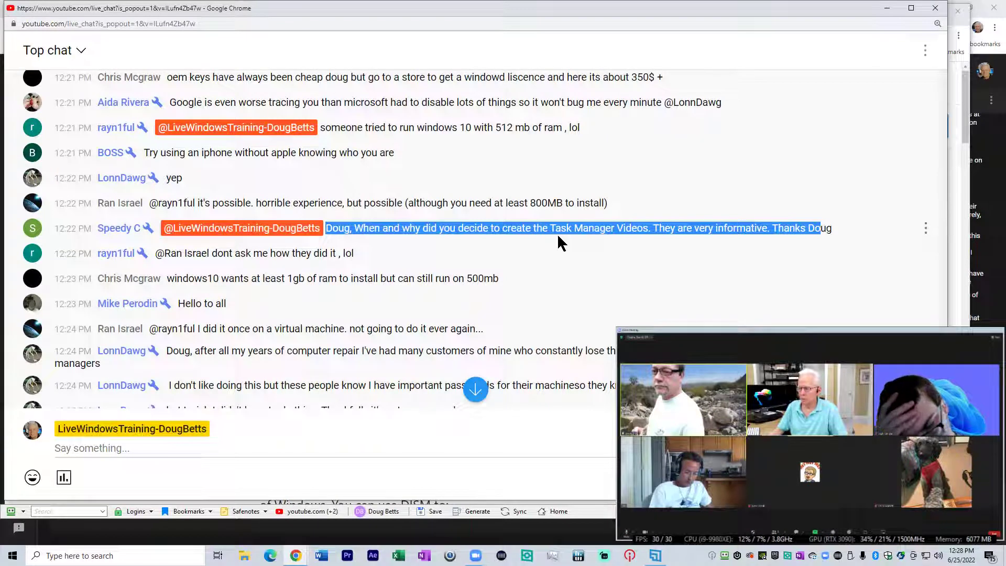
Narrow the highlight in that question to the phrase "Task Manager Videos", clearing and reapplying it for emphasis
left_click(561, 229)
left_click_drag(552, 228, 652, 229)
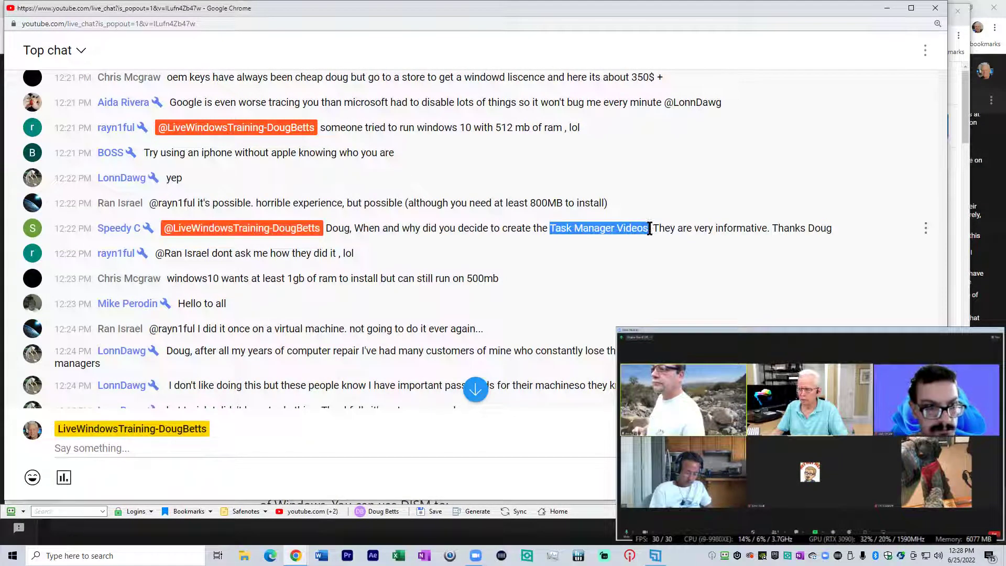
left_click(578, 232)
left_click_drag(551, 228, 646, 228)
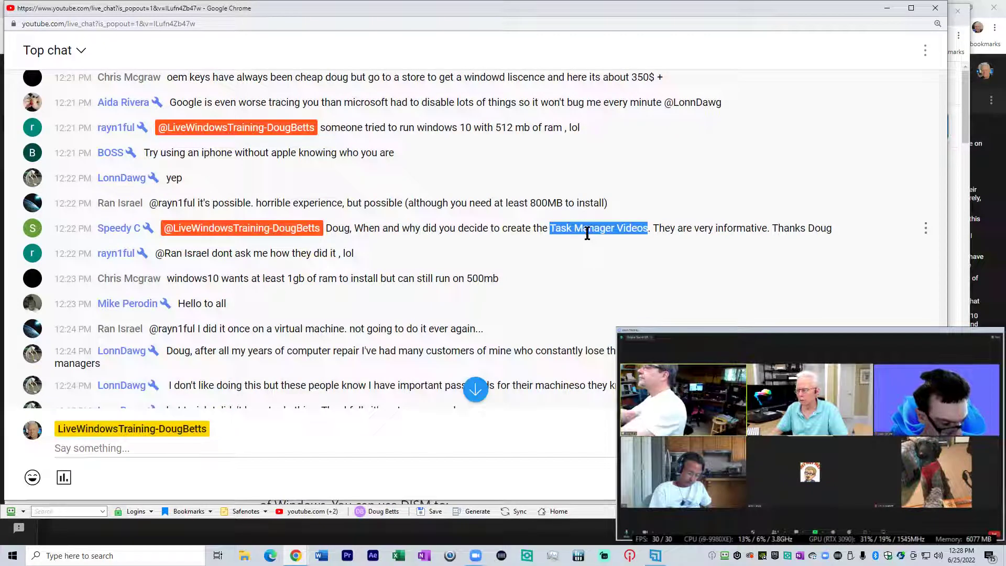
left_click(550, 231)
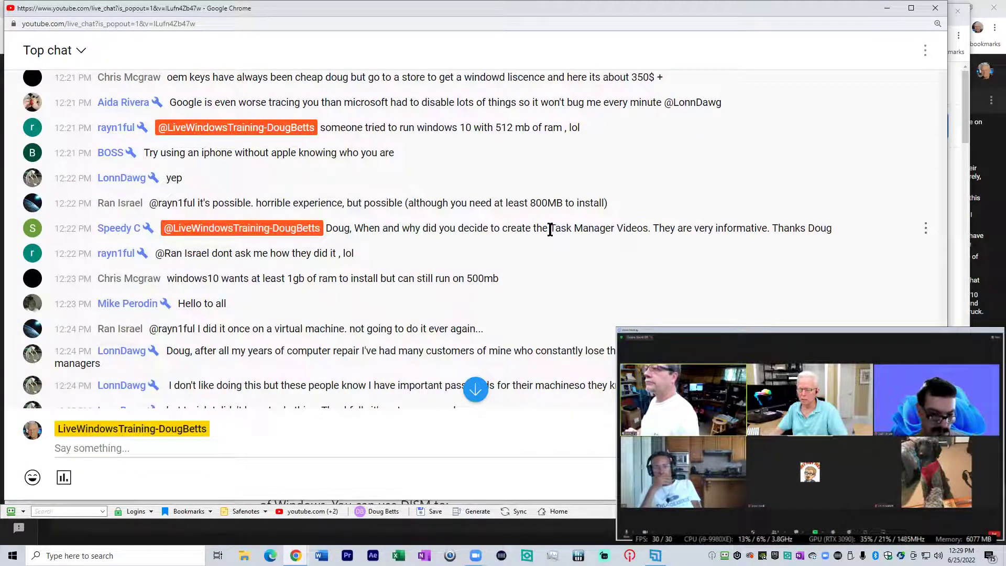
left_click_drag(549, 230, 642, 229)
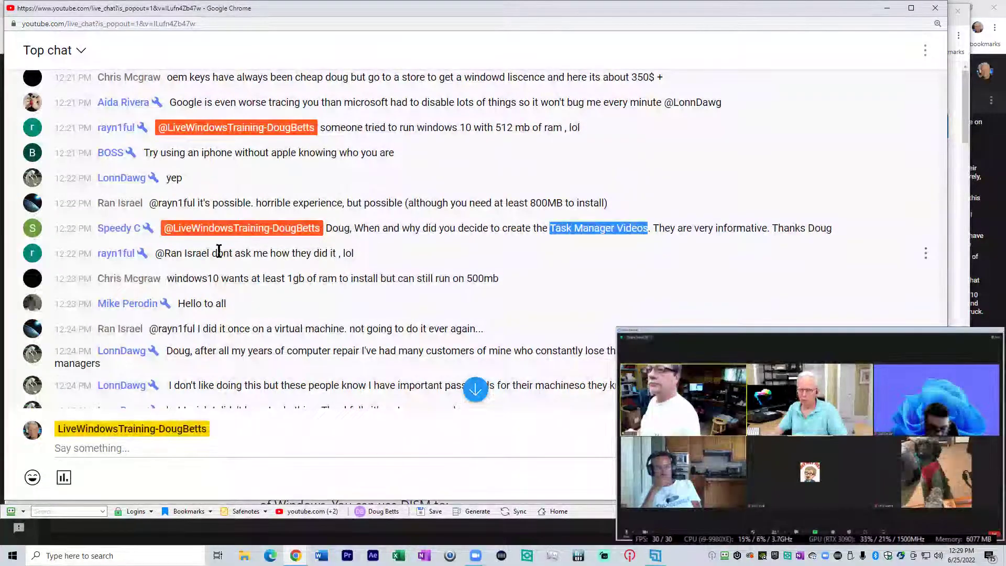
Highlight the "dont ask me how they did it" reply and the comment about storing customers' passwords in password managers
left_click_drag(210, 253, 361, 258)
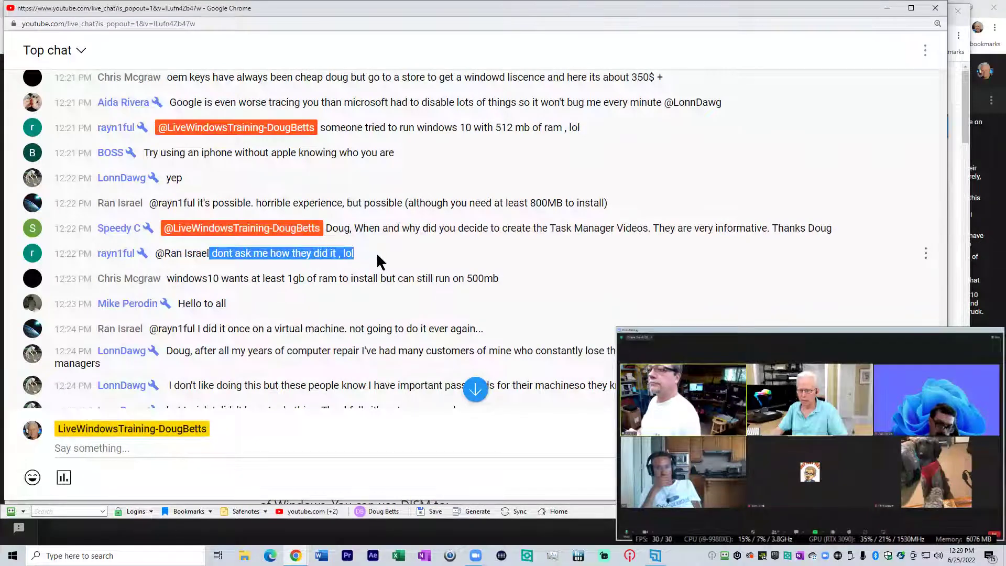
scroll(377, 254, "down", 1)
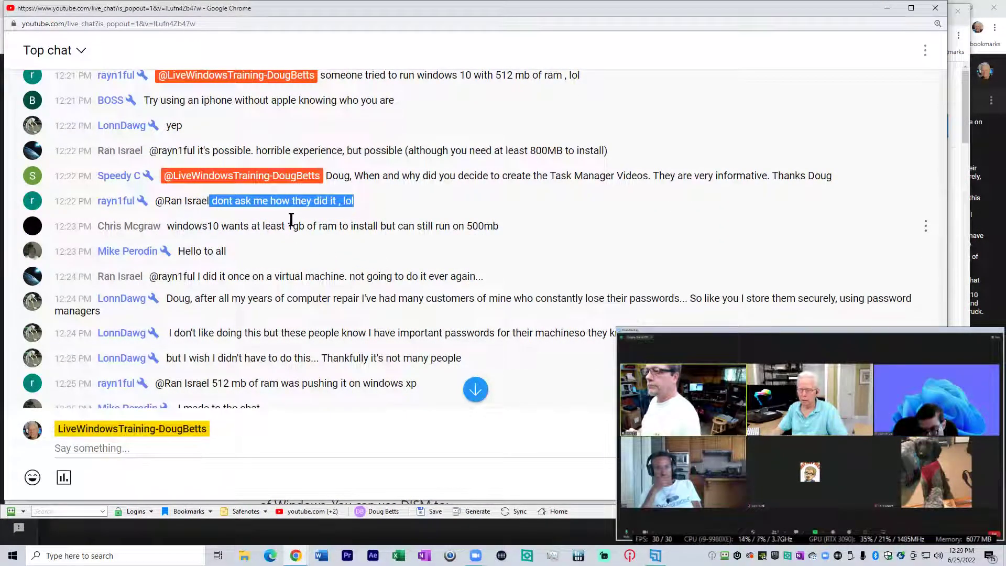
scroll(285, 224, "down", 1)
scroll(284, 225, "down", 3)
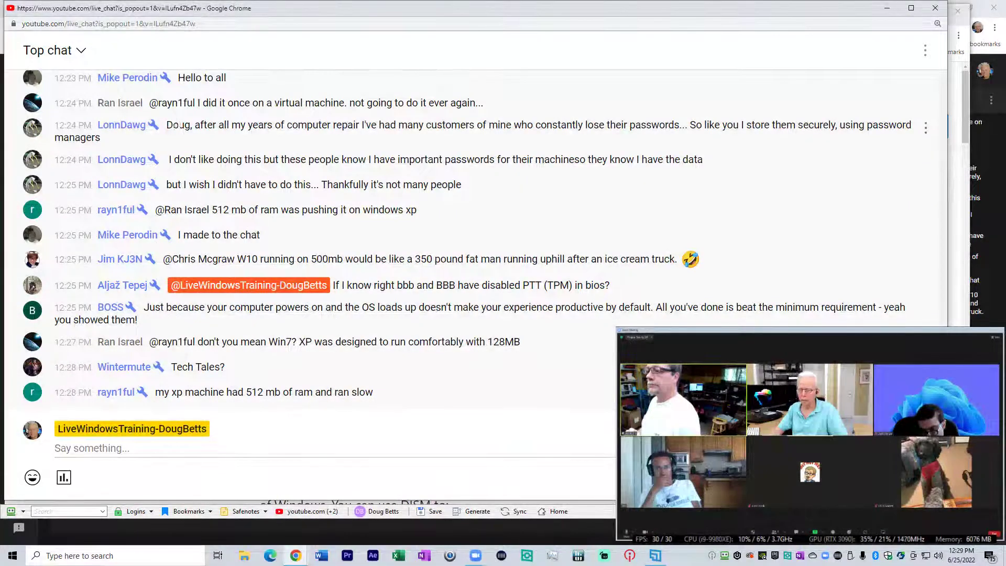
left_click_drag(174, 124, 101, 137)
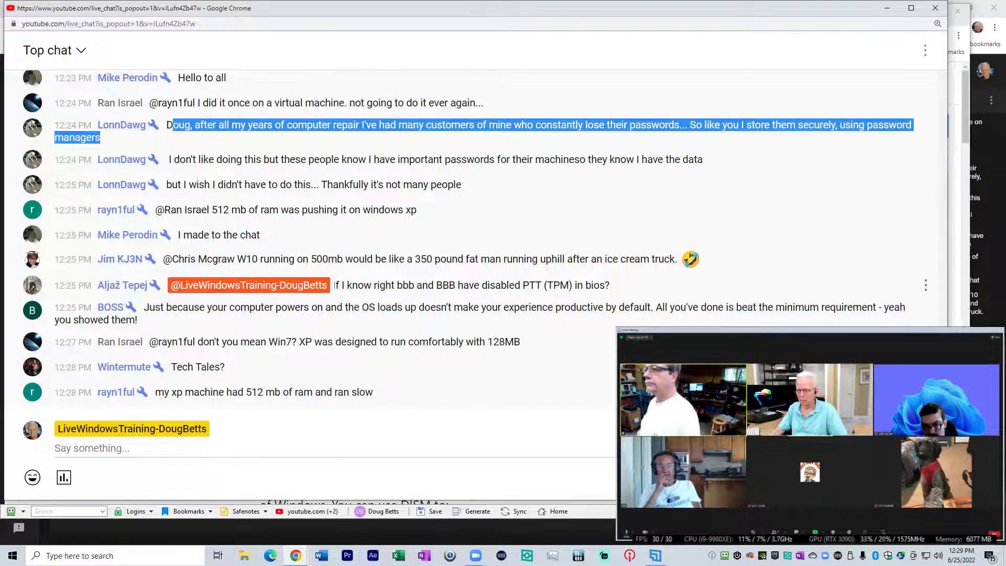
Highlight the question about PTT (TPM) being disabled in BIOS and return the highlight to the password managers comment
left_click_drag(331, 284, 622, 285)
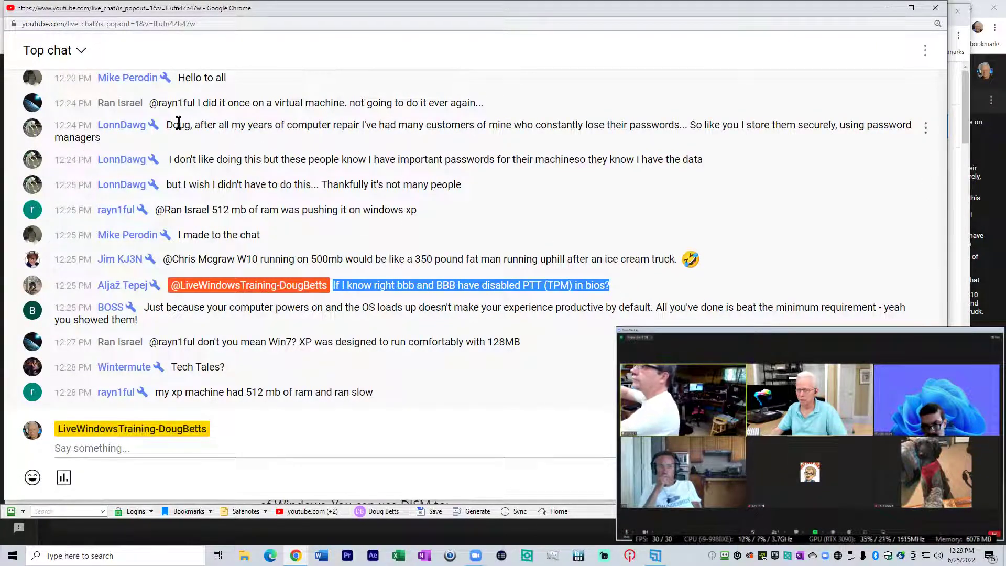
left_click_drag(173, 125, 100, 138)
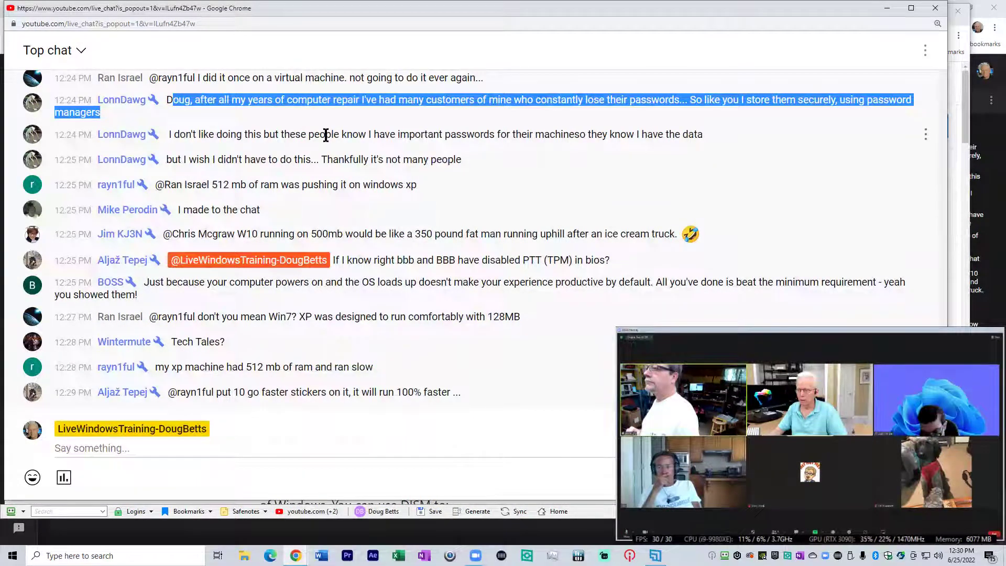
Look through the follow-up comments on passwords and highlight the PTT (TPM) in BIOS question again
scroll(326, 126, "up", 1)
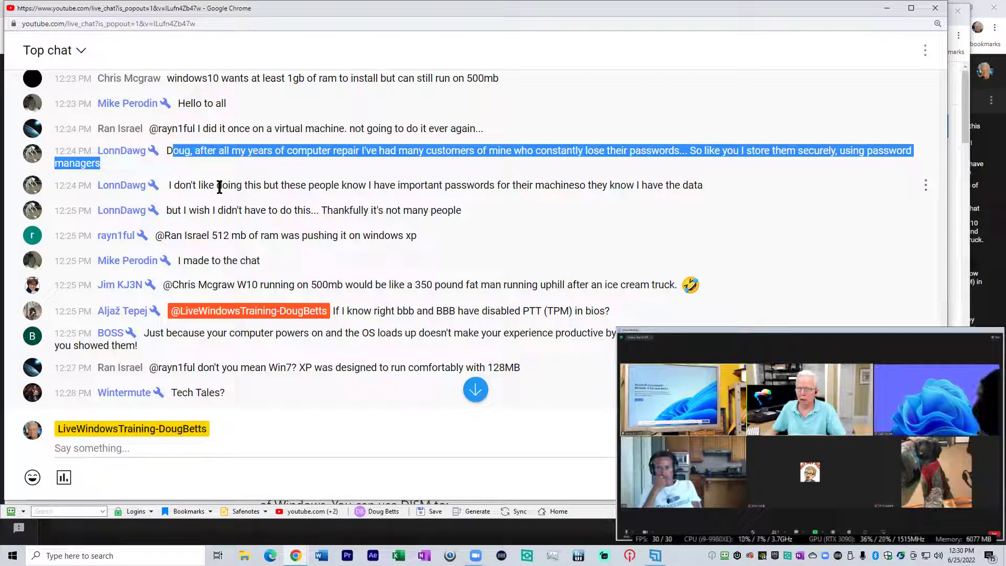
scroll(258, 245, "down", 2)
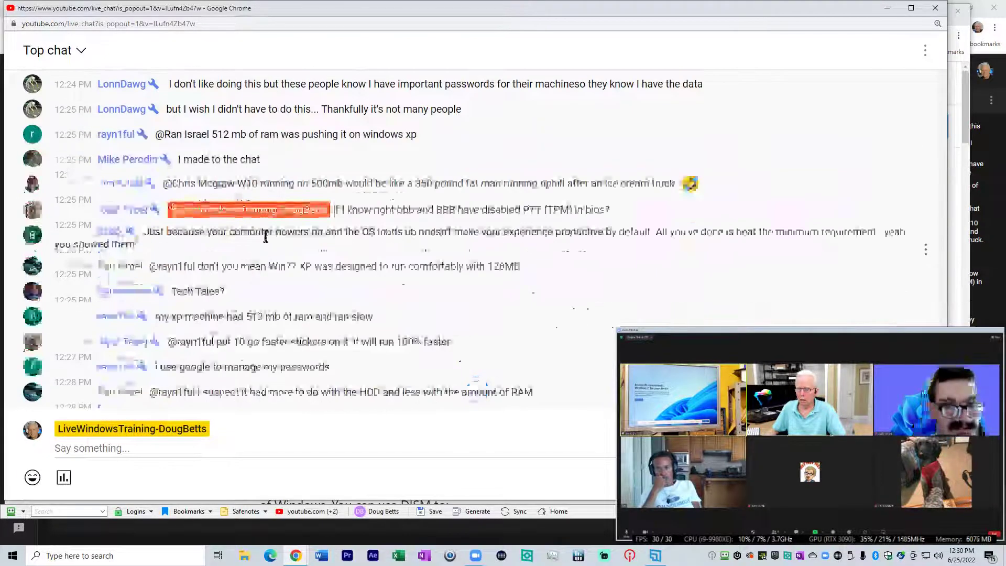
left_click_drag(334, 209, 575, 209)
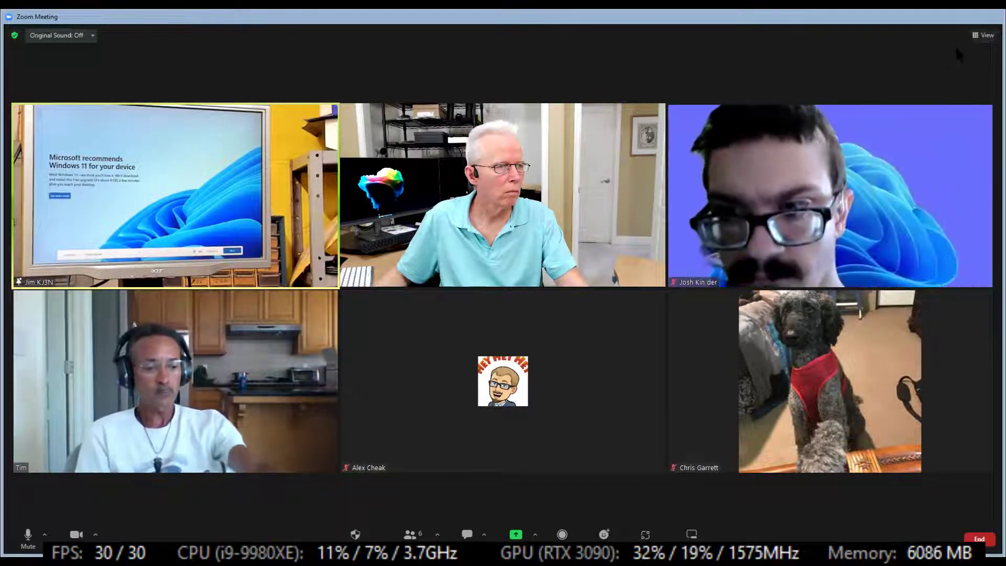
left_click(935, 63)
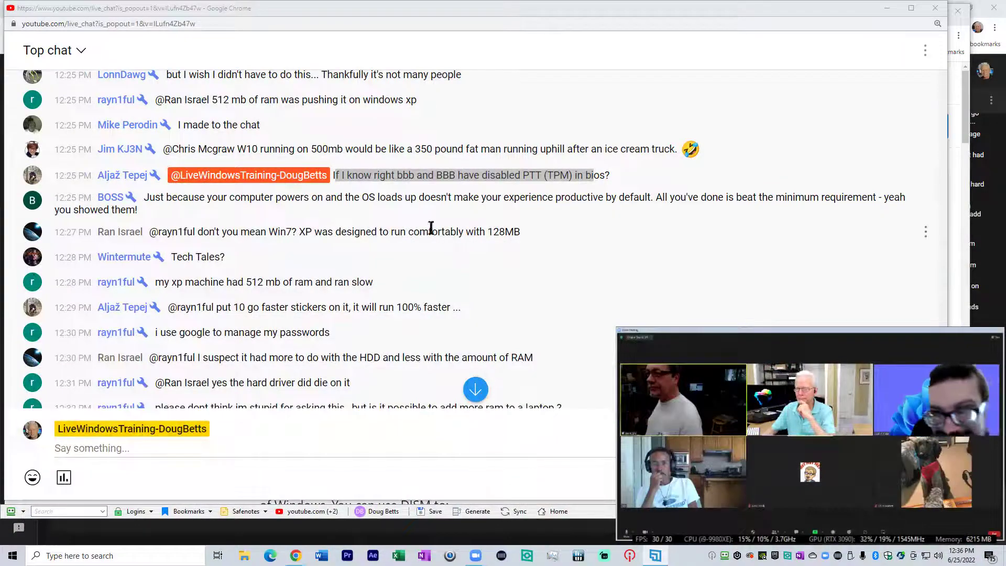
Highlight the "Tech Tales?" comment and the newer one about PCs missing Windows 11 minimum requirements because of the CPU
scroll(341, 246, "down", 2)
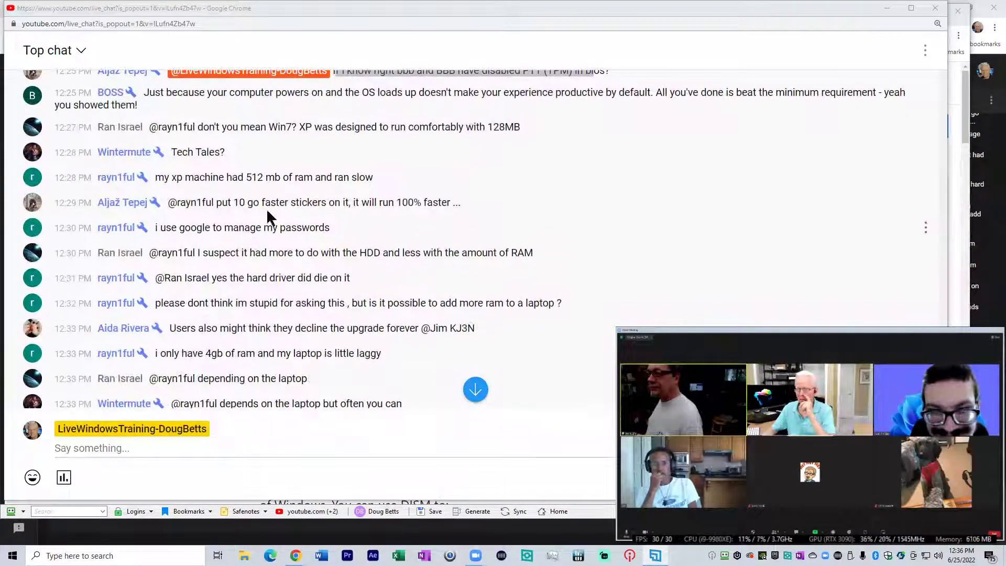
left_click_drag(173, 152, 222, 175)
scroll(215, 204, "down", 3)
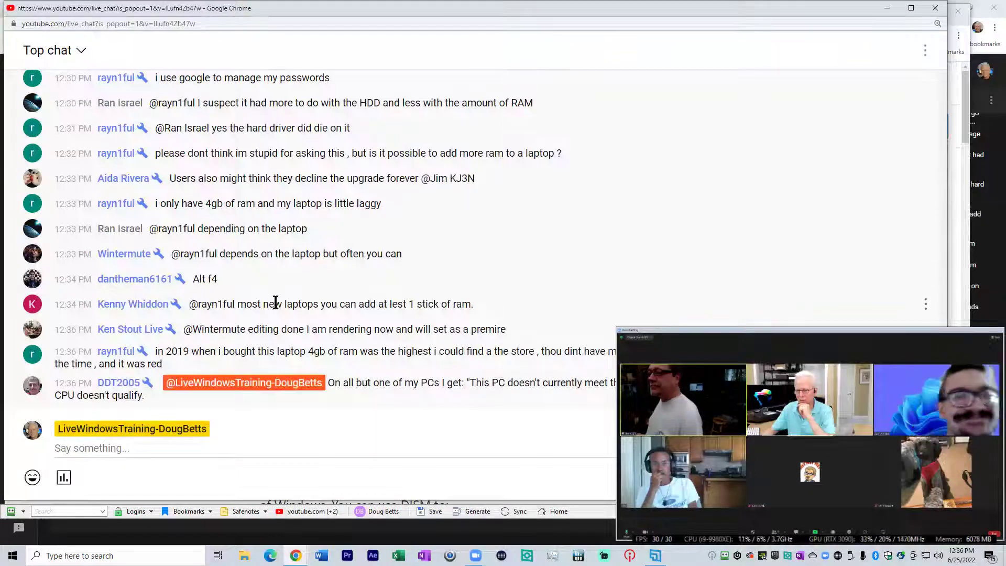
left_click_drag(328, 382, 144, 396)
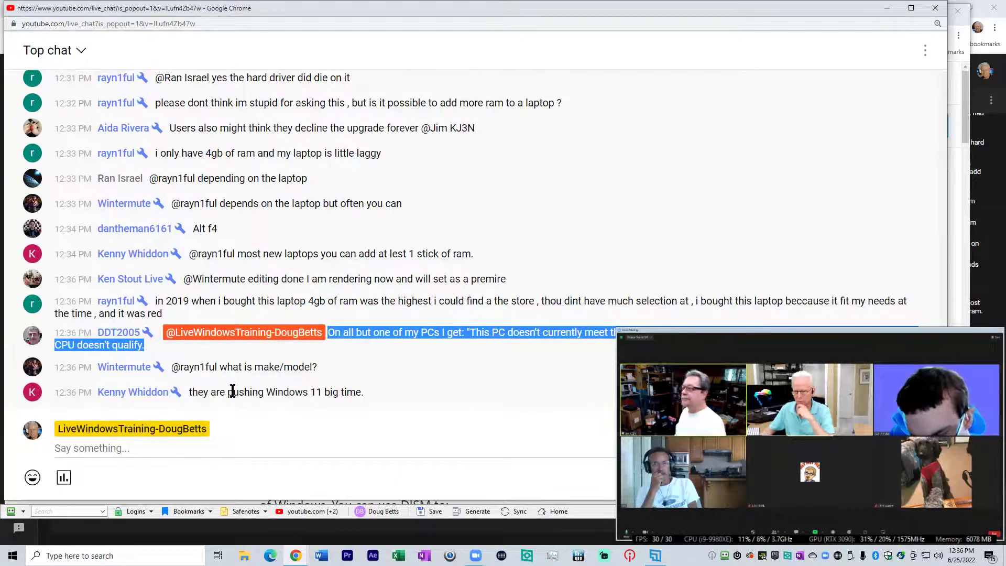
Highlight in turn the comments about pushing Windows 11, launching taskmgr with Win+R, the laptop's make and model, and the Acer Aspire
left_click_drag(200, 392, 364, 392)
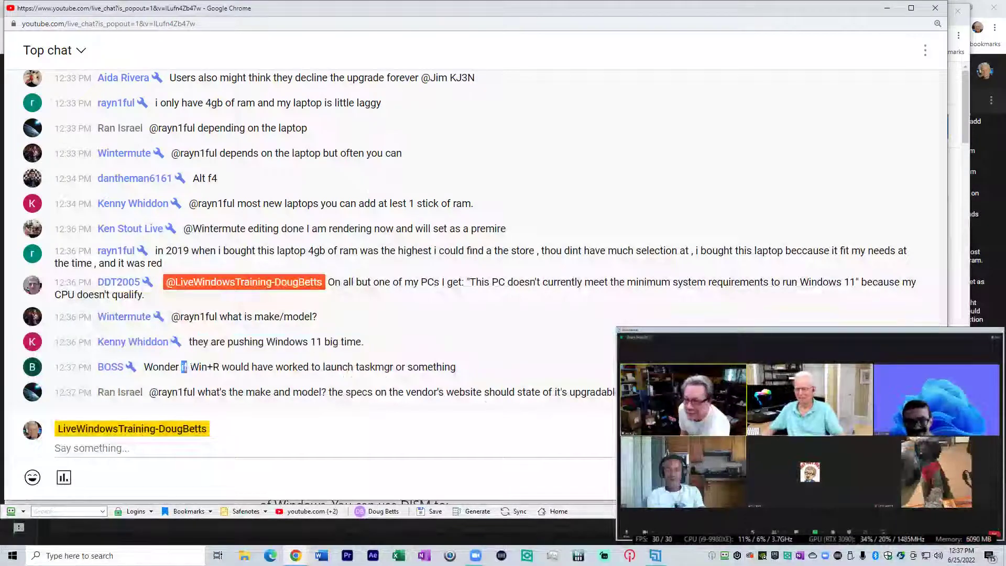
left_click_drag(184, 367, 445, 366)
left_click_drag(229, 392, 618, 393)
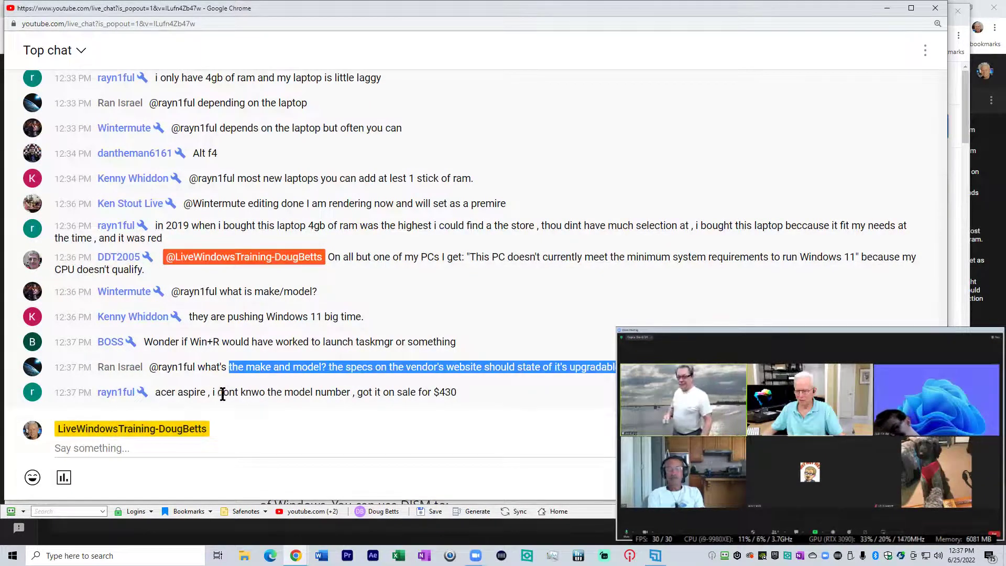
left_click_drag(160, 392, 485, 389)
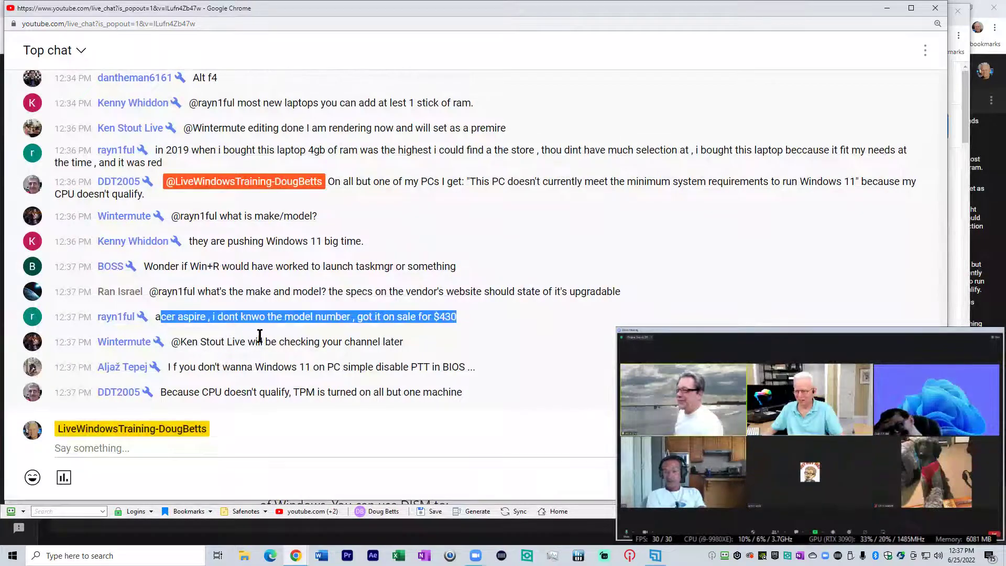
Highlight the comments about checking a channel, disabling PTT in BIOS to avoid Windows 11, and the CPU not qualifying
left_click_drag(239, 345, 401, 349)
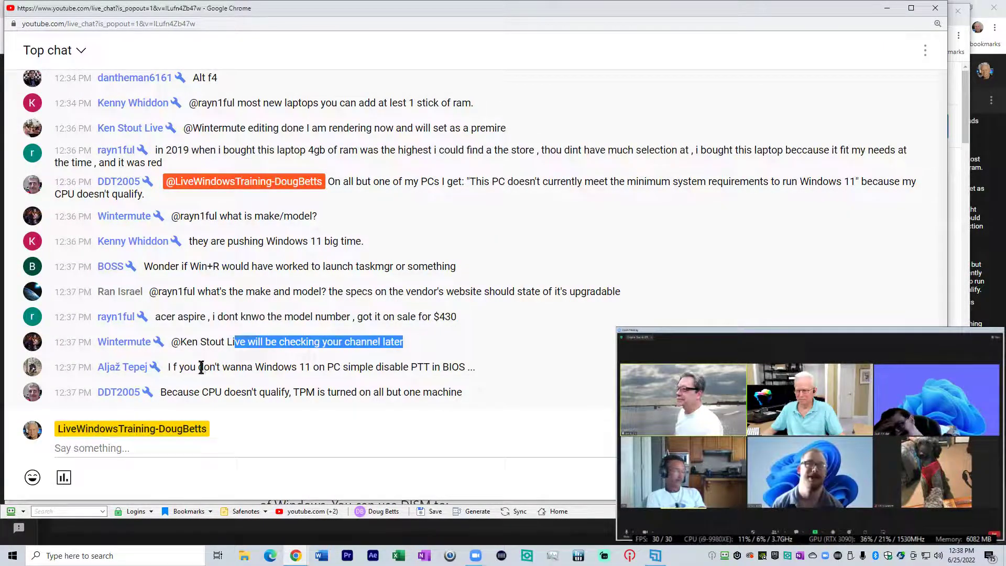
left_click_drag(183, 367, 478, 370)
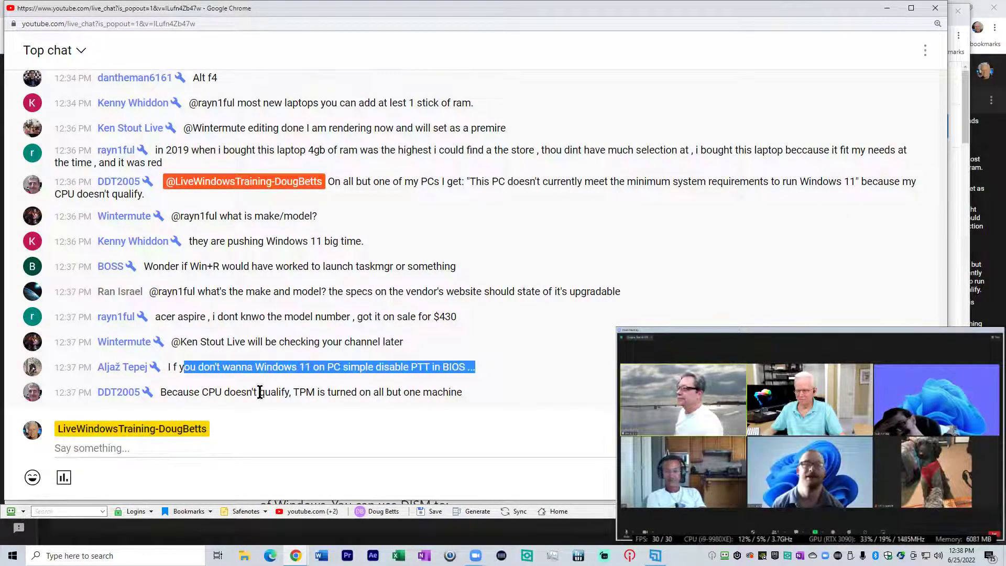
left_click_drag(181, 396, 496, 394)
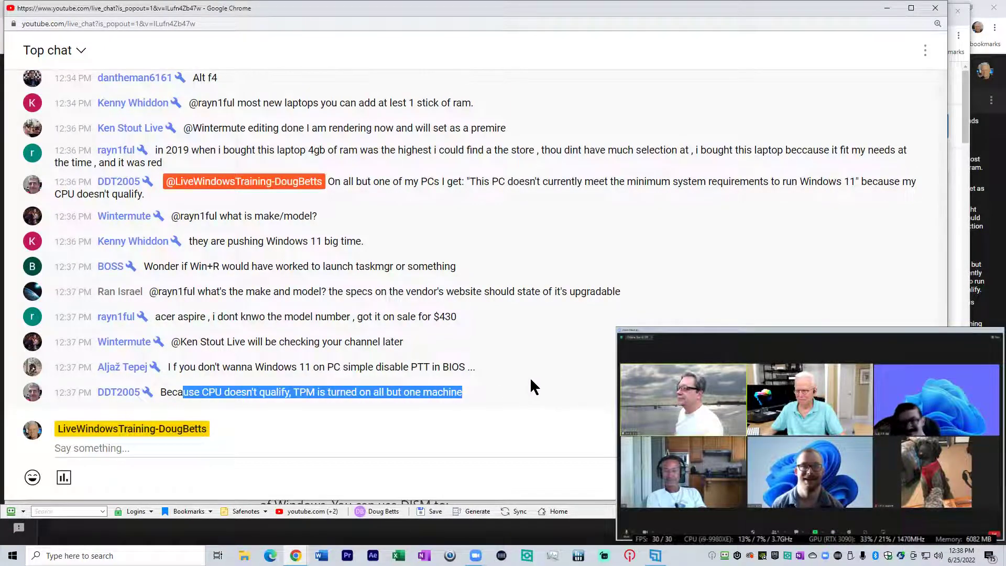